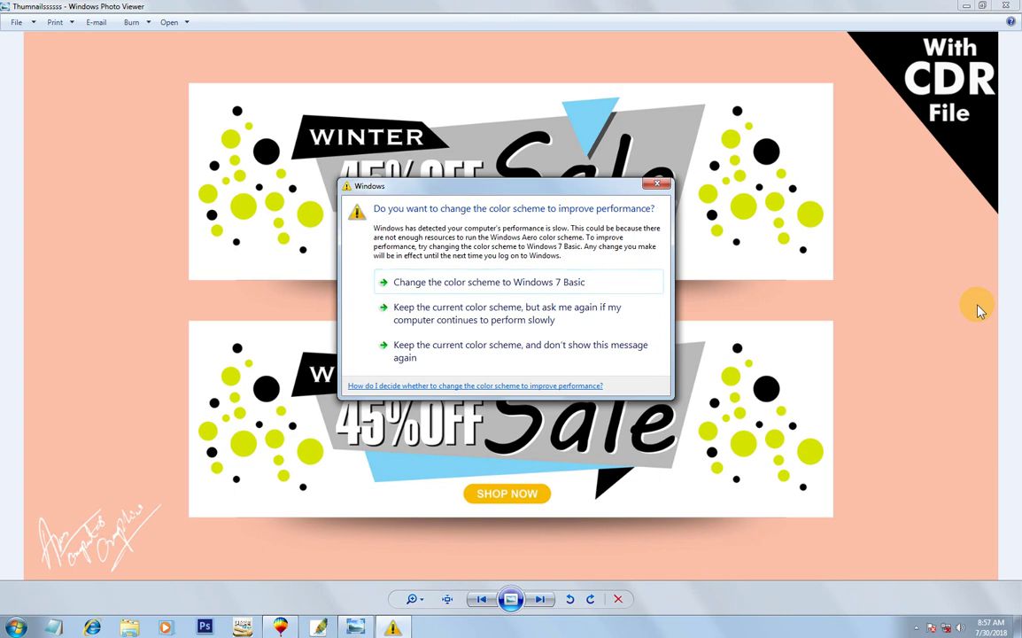
# - Keep the current color scheme to reveal the 'WINTER 45% OFF Sale' banner preview
pyautogui.click(354, 7)
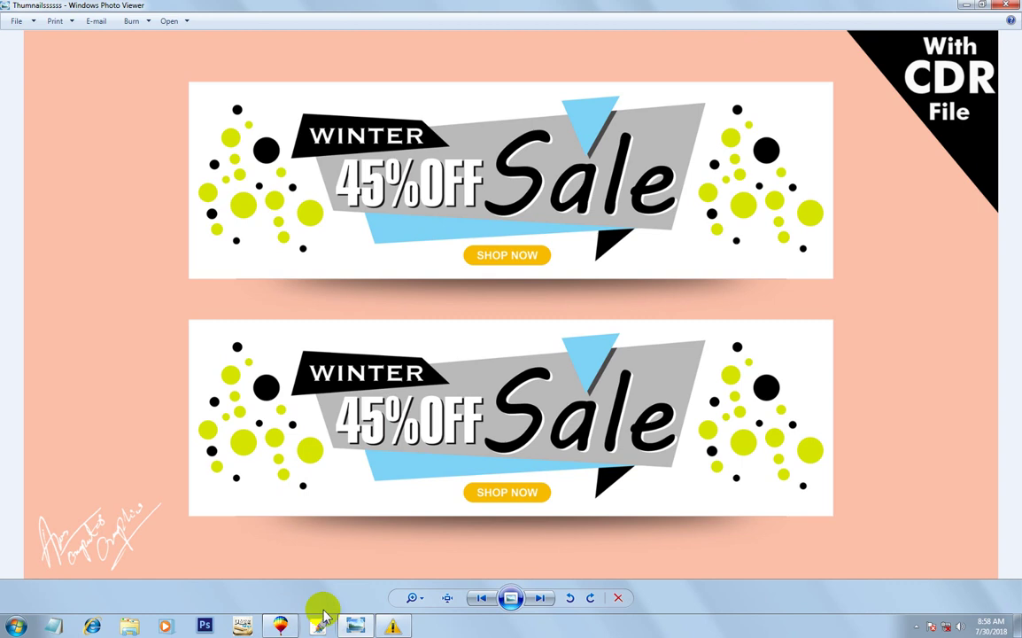
# - Switch to the CorelDRAW document, zoom in on the reference banner, and select all objects
pyautogui.click(283, 627)
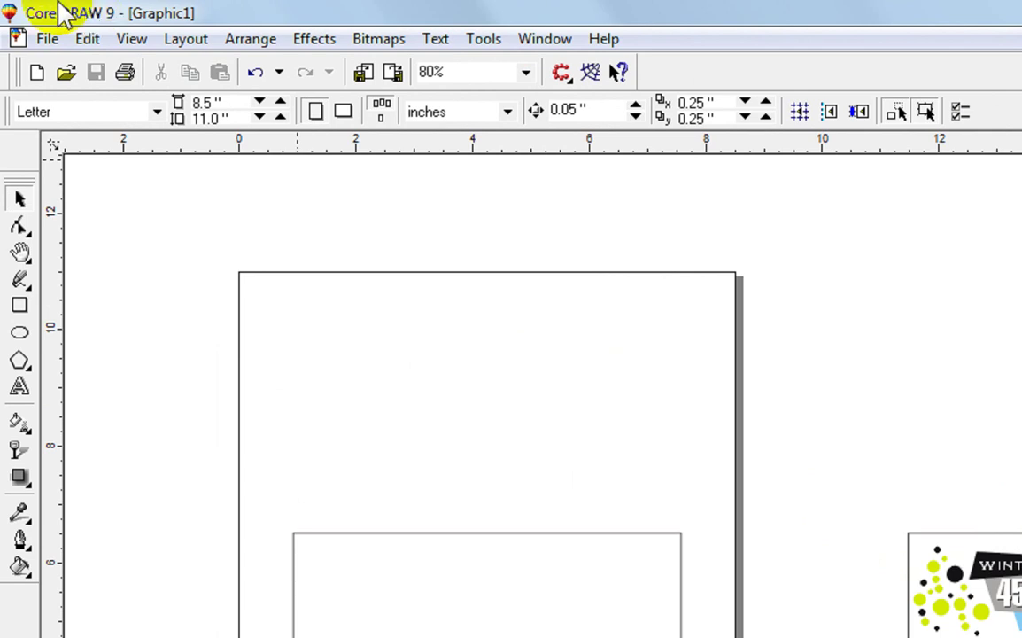
pyautogui.moveTo(425, 244); pyautogui.dragTo(725, 405)
pyautogui.moveTo(95, 129); pyautogui.dragTo(750, 348)
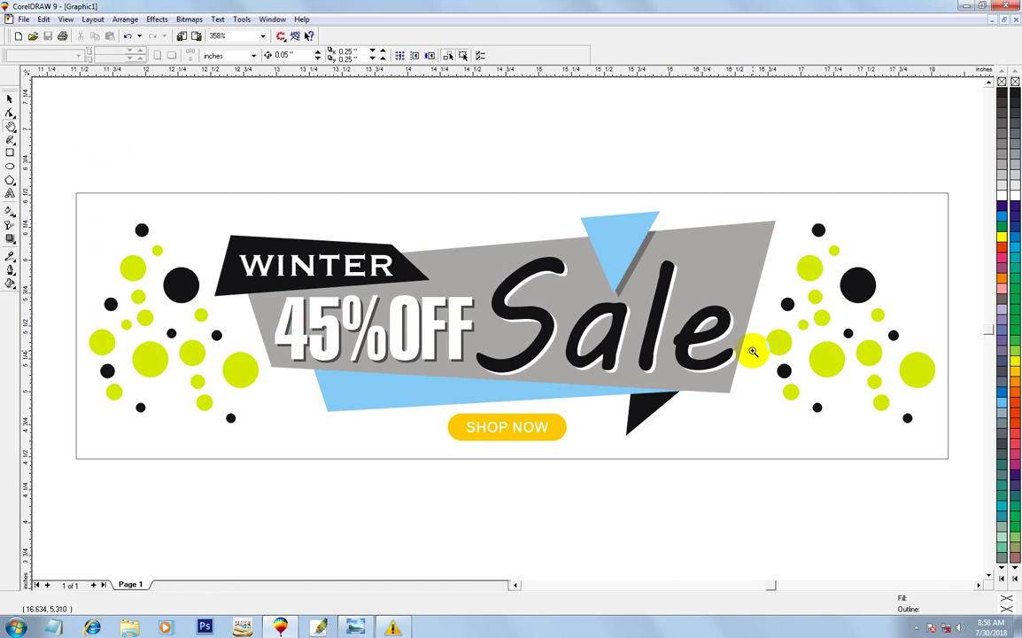
pyautogui.click(12, 97)
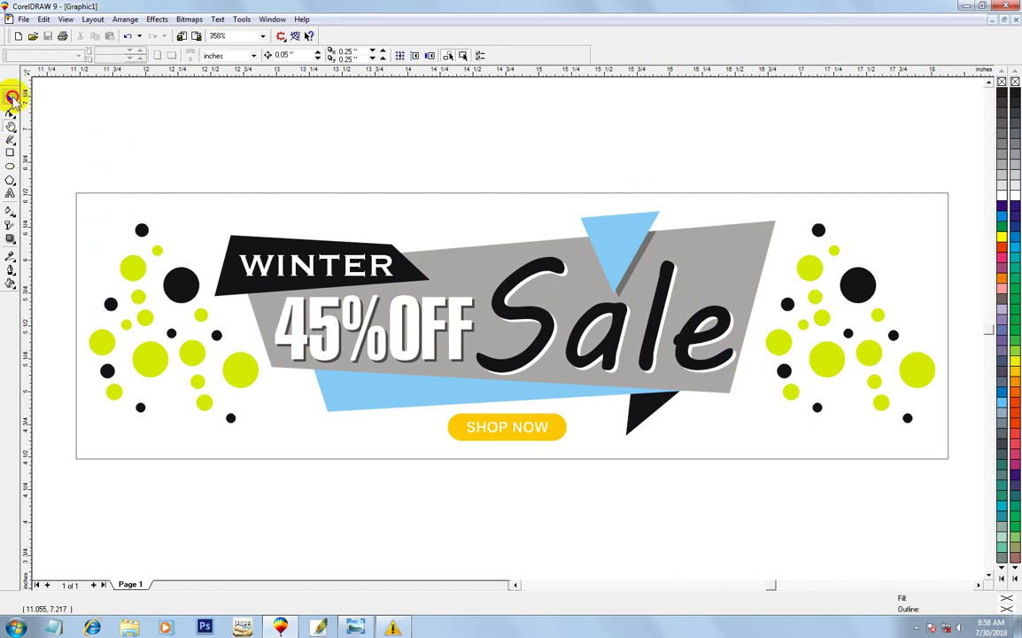
pyautogui.doubleClick(11, 97)
pyautogui.scroll(-2, 292, 269)
pyautogui.scroll(-3, 292, 269)
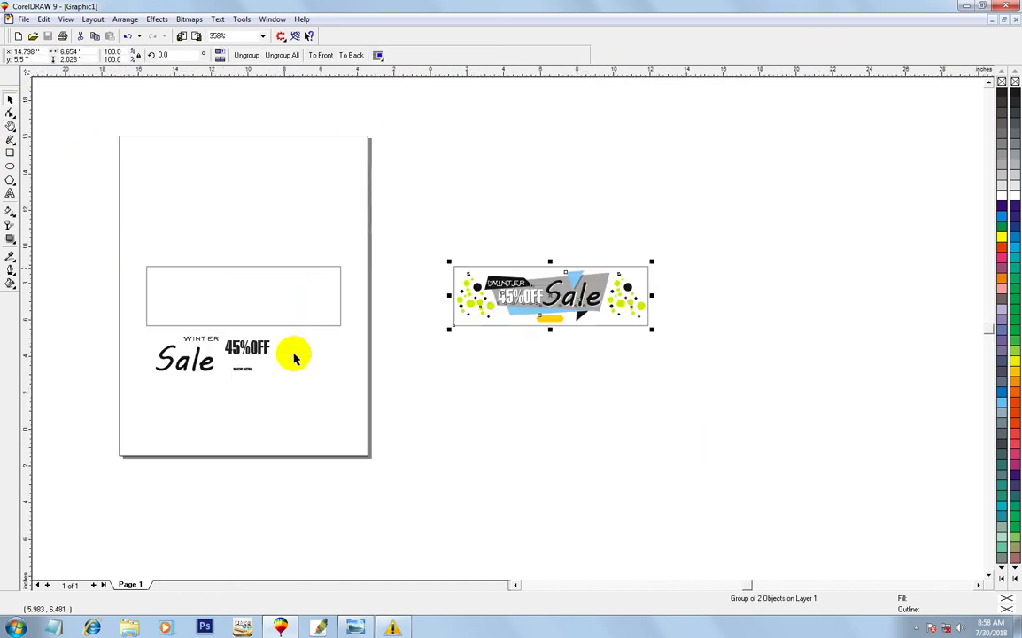
pyautogui.scroll(-2, 295, 358)
pyautogui.moveTo(411, 294); pyautogui.dragTo(591, 399)
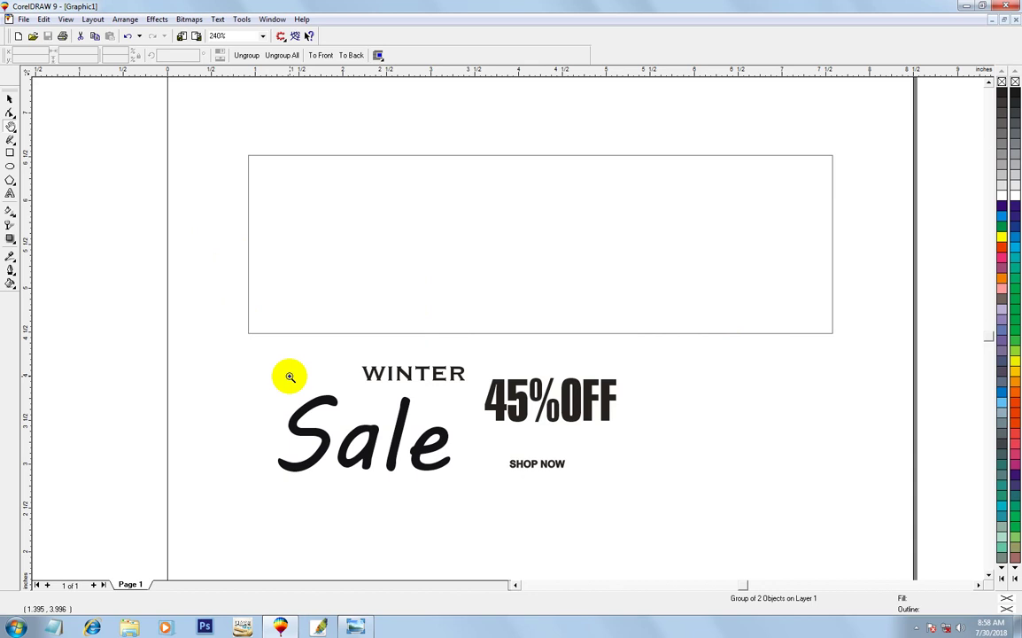
pyautogui.press('F3')
pyautogui.moveTo(413, 233)
pyautogui.mouseDown()
pyautogui.moveTo(833, 449)
pyautogui.moveTo(69, 152)
pyautogui.mouseUp()
pyautogui.click(11, 100)
pyautogui.click(168, 101)
pyautogui.click(142, 215)
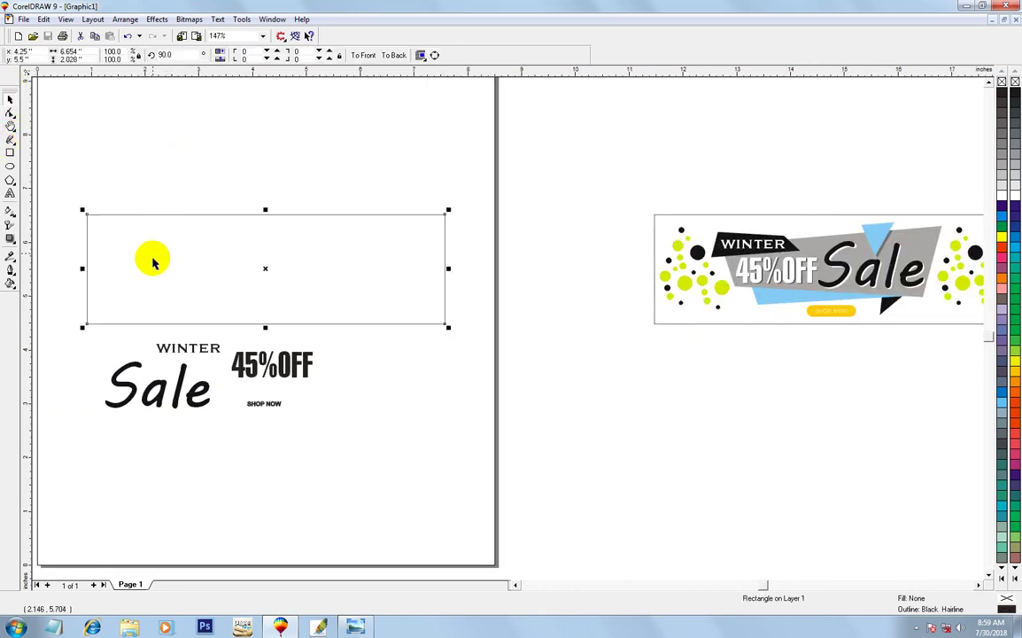
pyautogui.click(11, 156)
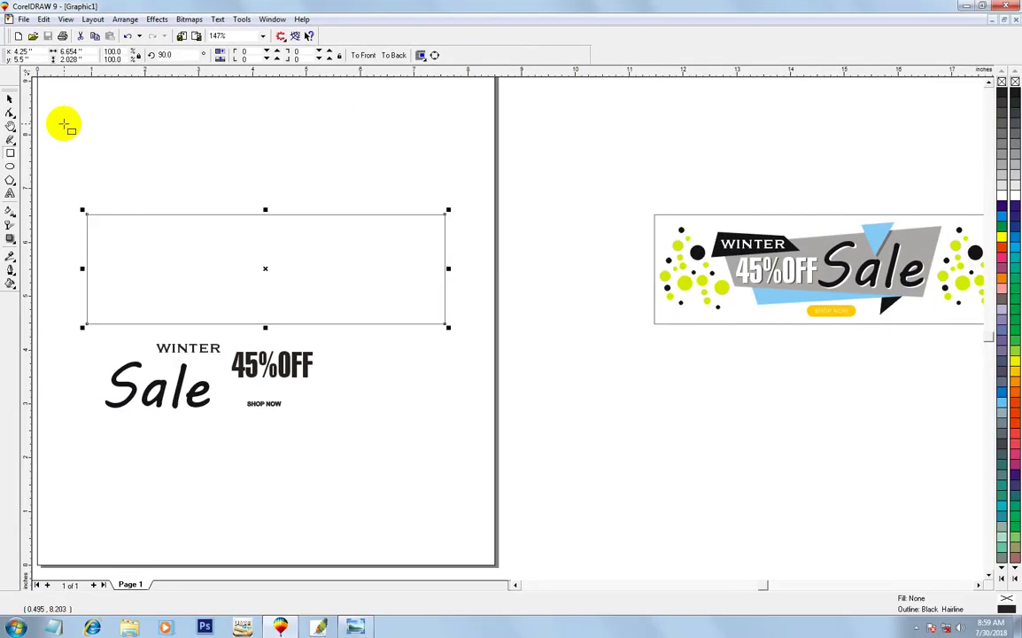
pyautogui.click(11, 99)
pyautogui.moveTo(165, 282); pyautogui.dragTo(207, 246)
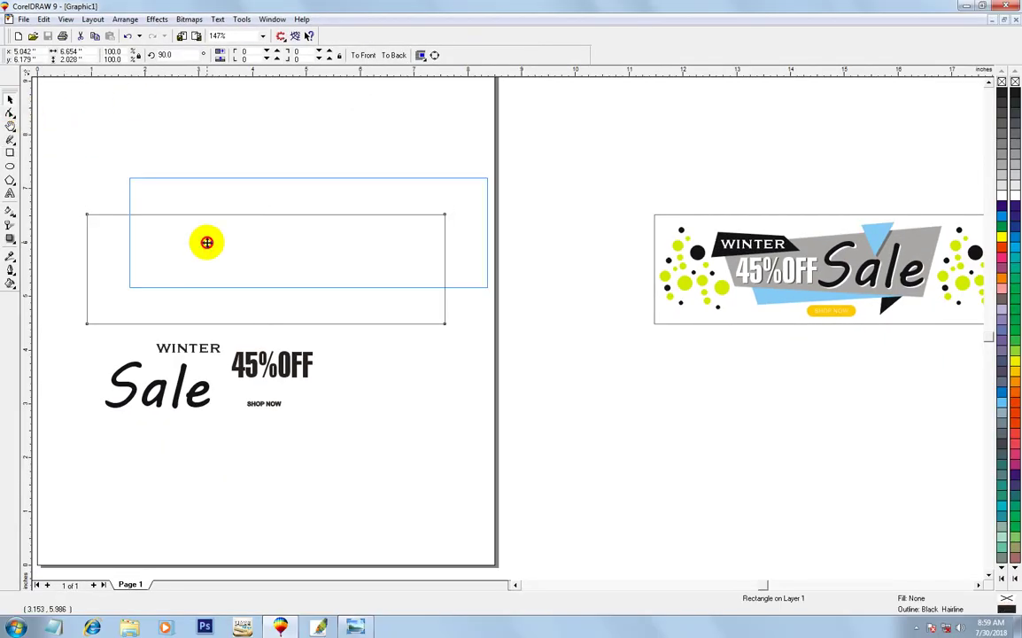
pyautogui.hotkey('ctrl', 'z')
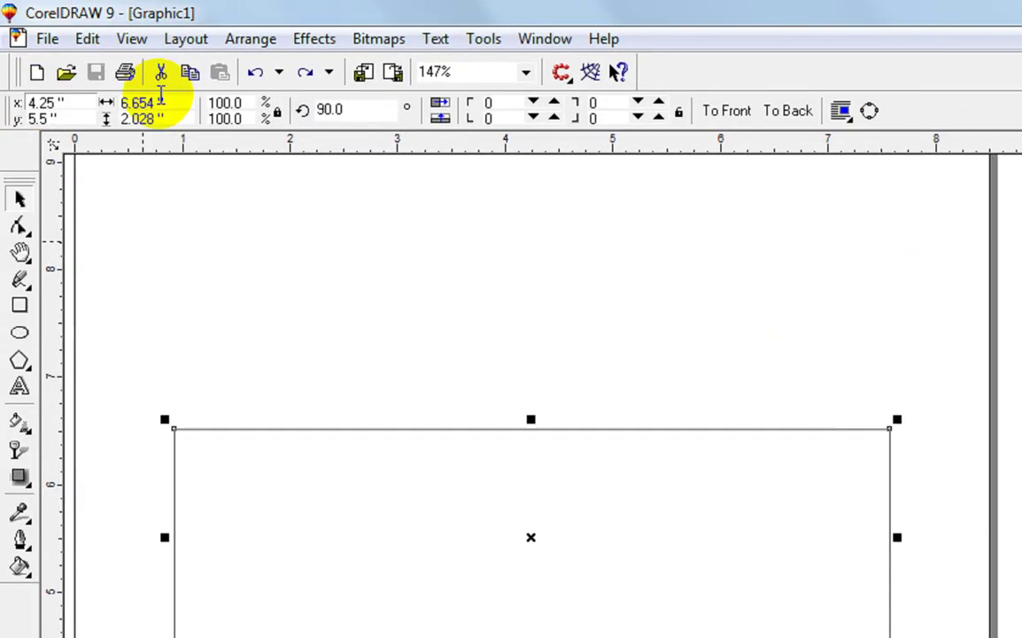
pyautogui.doubleClick(42, 51)
pyautogui.doubleClick(146, 119)
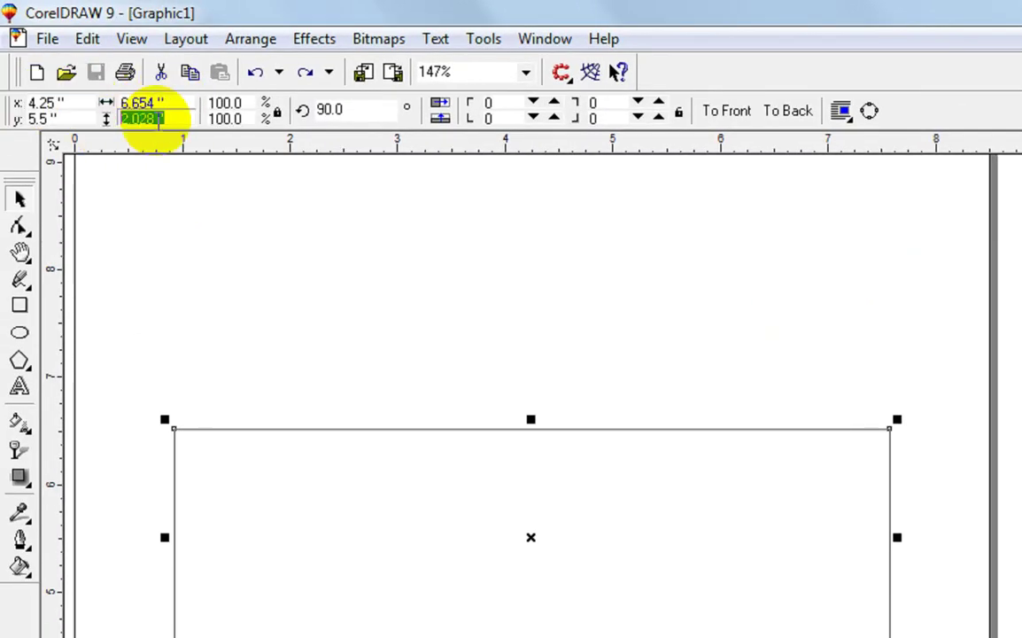
pyautogui.doubleClick(182, 103)
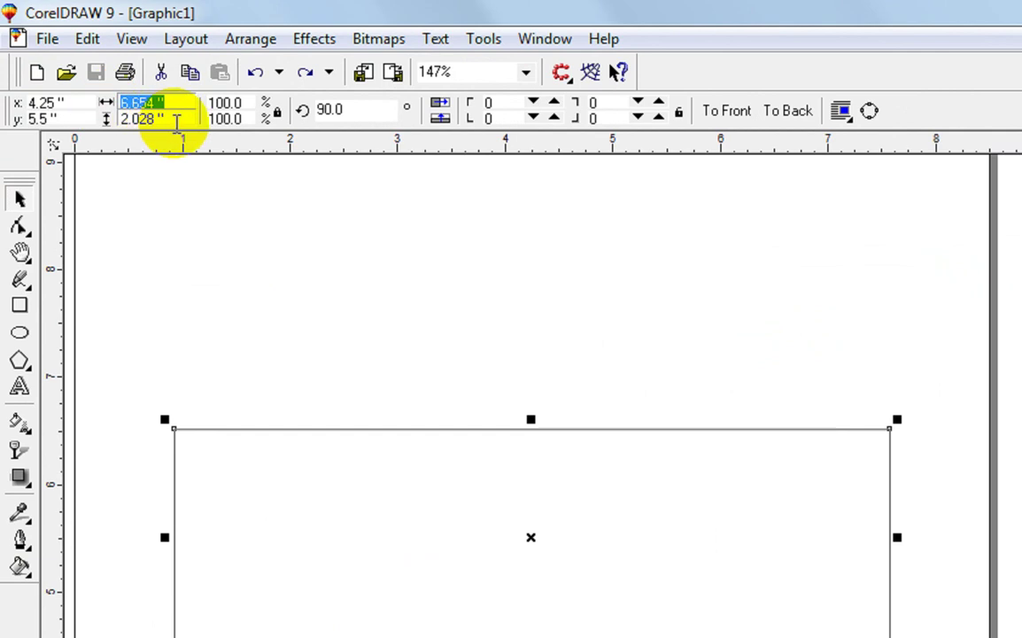
pyautogui.doubleClick(177, 118)
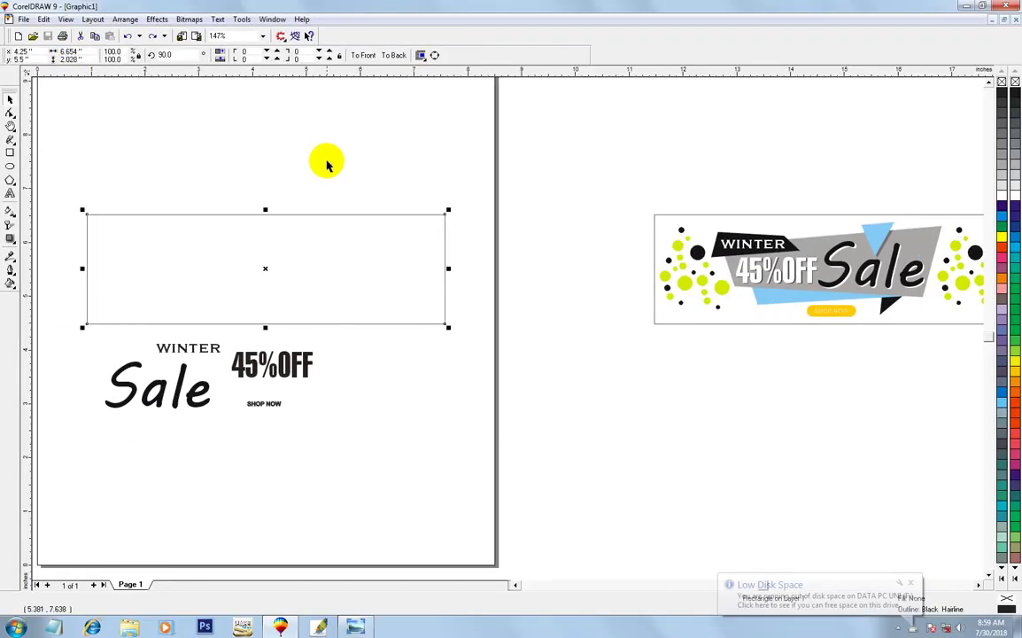
# - Draw a smaller 3.597 × 1.345 inch rectangle inside the empty banner frame
pyautogui.click(363, 183)
pyautogui.scroll(-1, 364, 184)
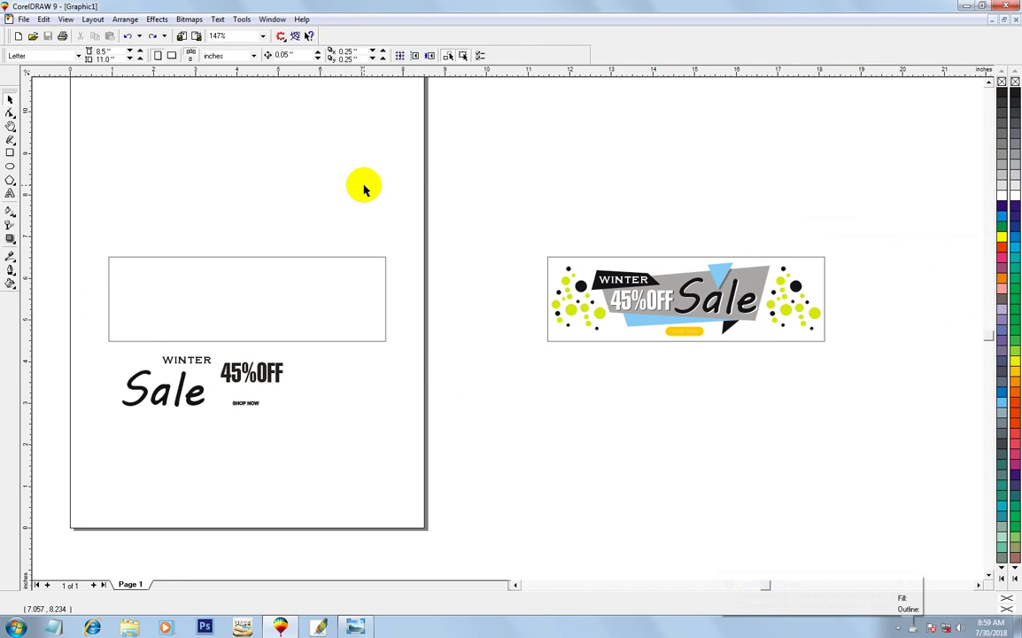
pyautogui.press('z')
pyautogui.moveTo(505, 236); pyautogui.dragTo(864, 354)
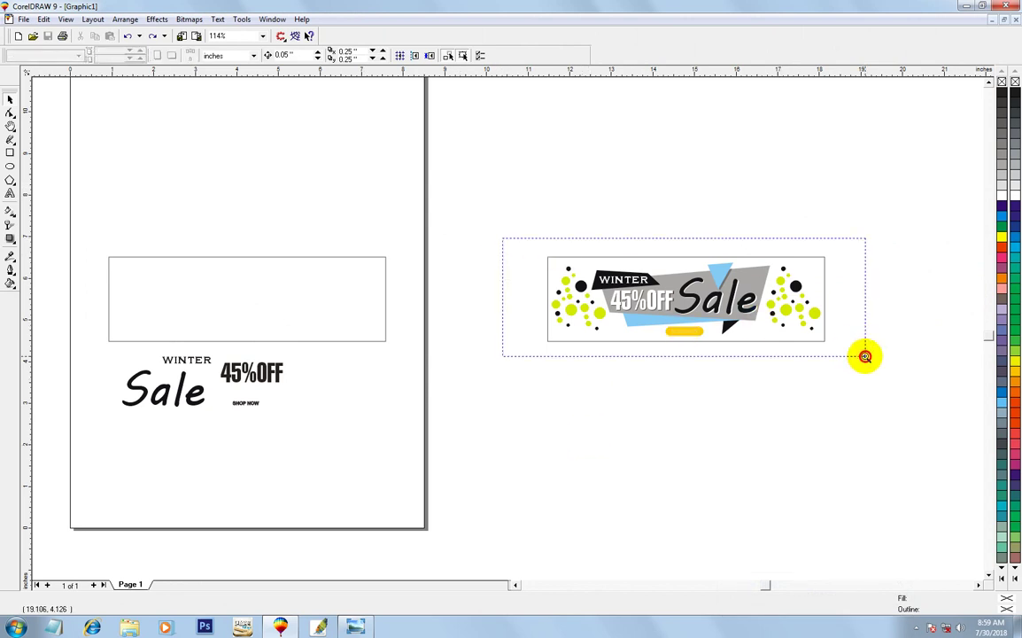
pyautogui.rightClick(275, 395)
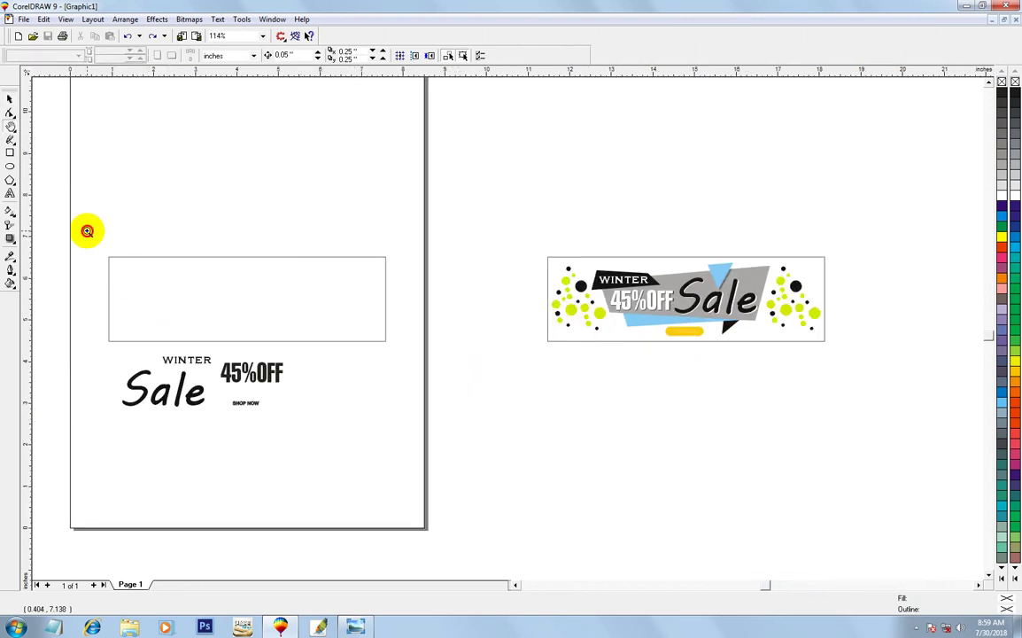
pyautogui.click(251, 344)
pyautogui.click(10, 152)
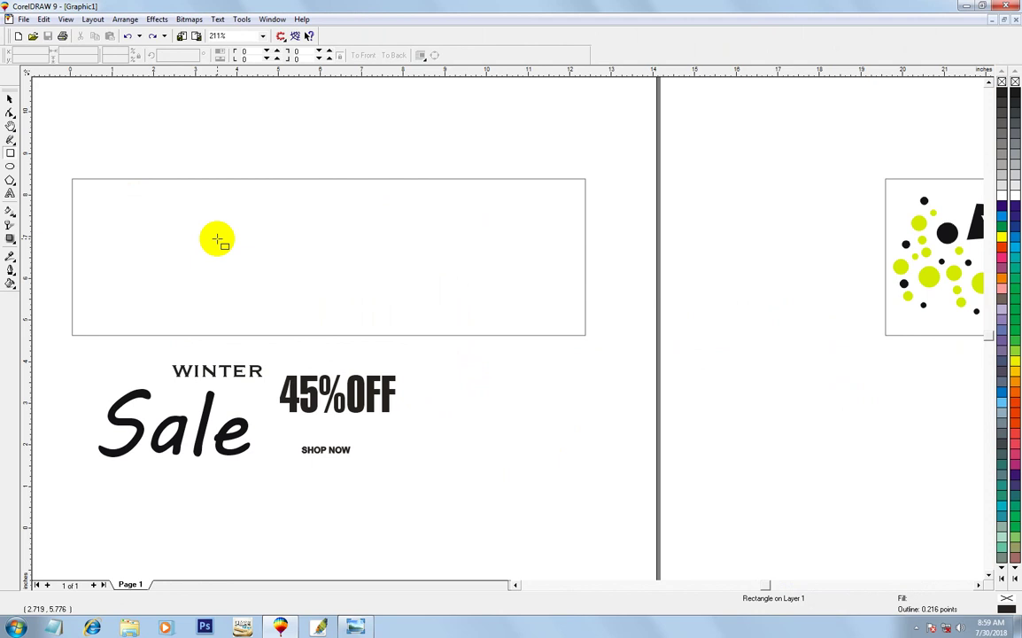
pyautogui.press('F3')
pyautogui.moveTo(175, 276); pyautogui.dragTo(324, 331)
# - Centre the small rectangle within the frame and zoom in on both
pyautogui.press('space')
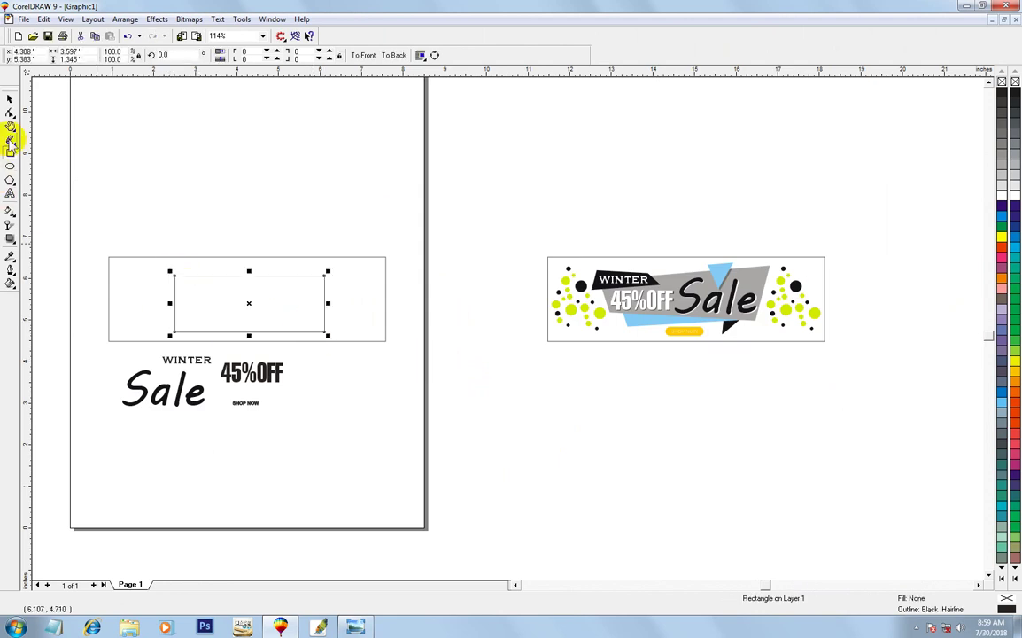
pyautogui.keyDown('shift'); pyautogui.click(345, 314); pyautogui.keyUp('shift')
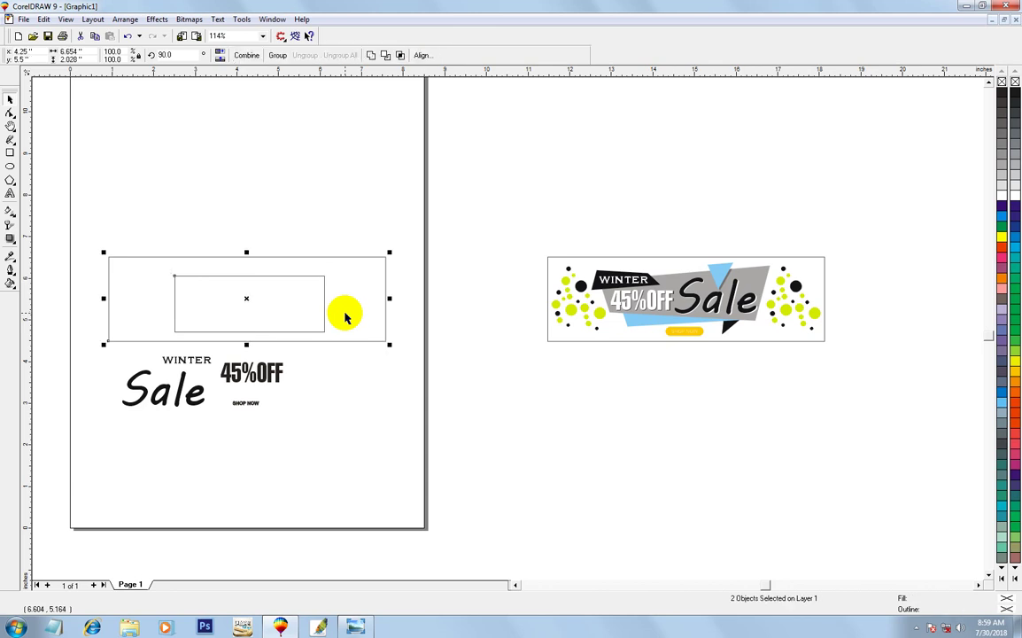
pyautogui.click(292, 319)
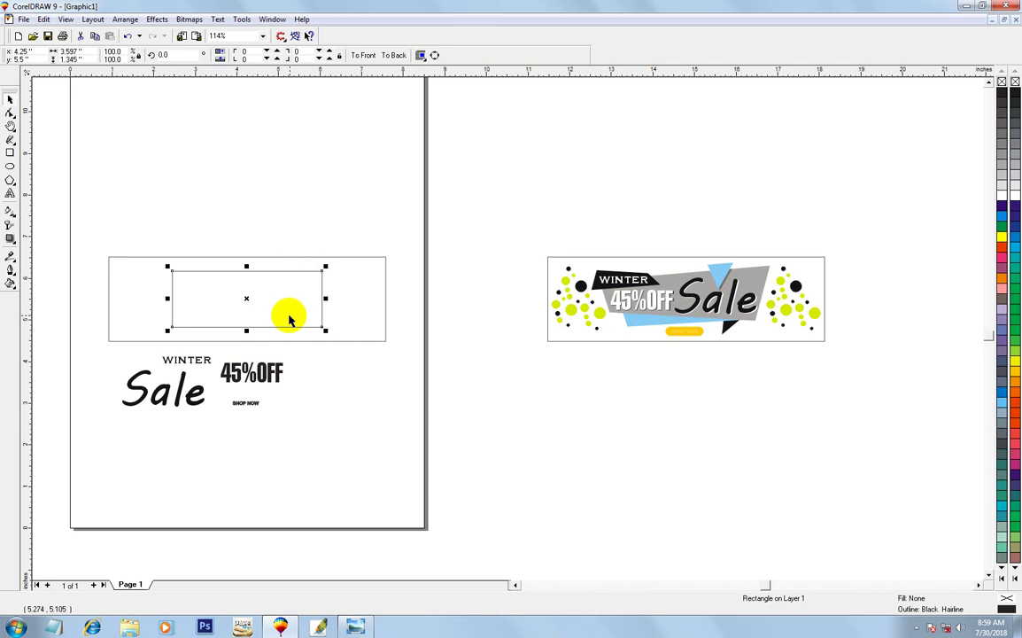
pyautogui.press('F2')
pyautogui.moveTo(114, 184); pyautogui.dragTo(779, 388)
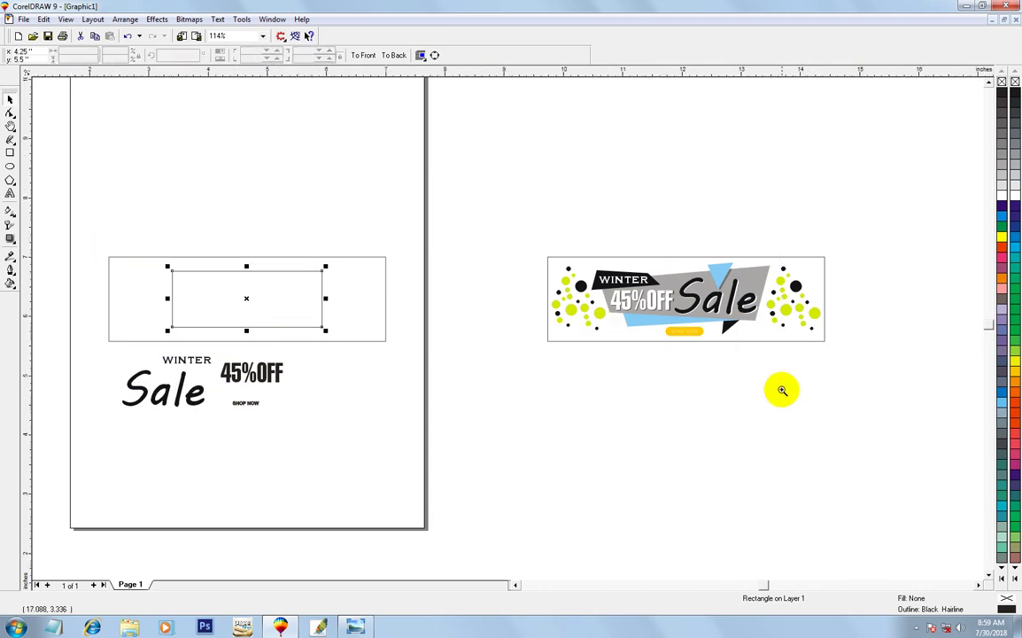
pyautogui.click(10, 100)
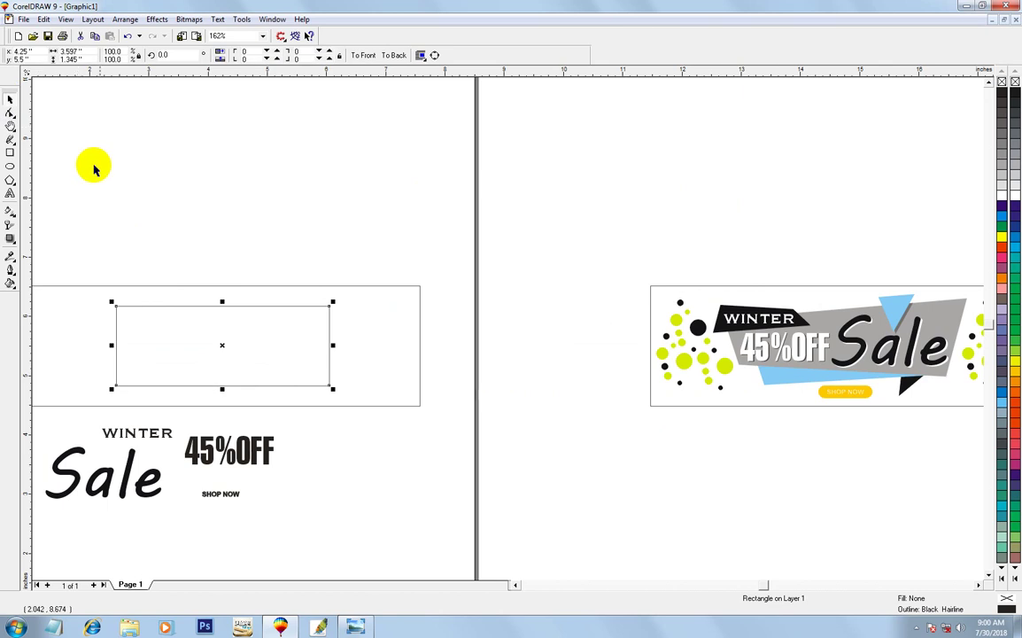
# - Nudge the inner rectangle's bottom-left corner up and its top-right corner right
pyautogui.press('F10')
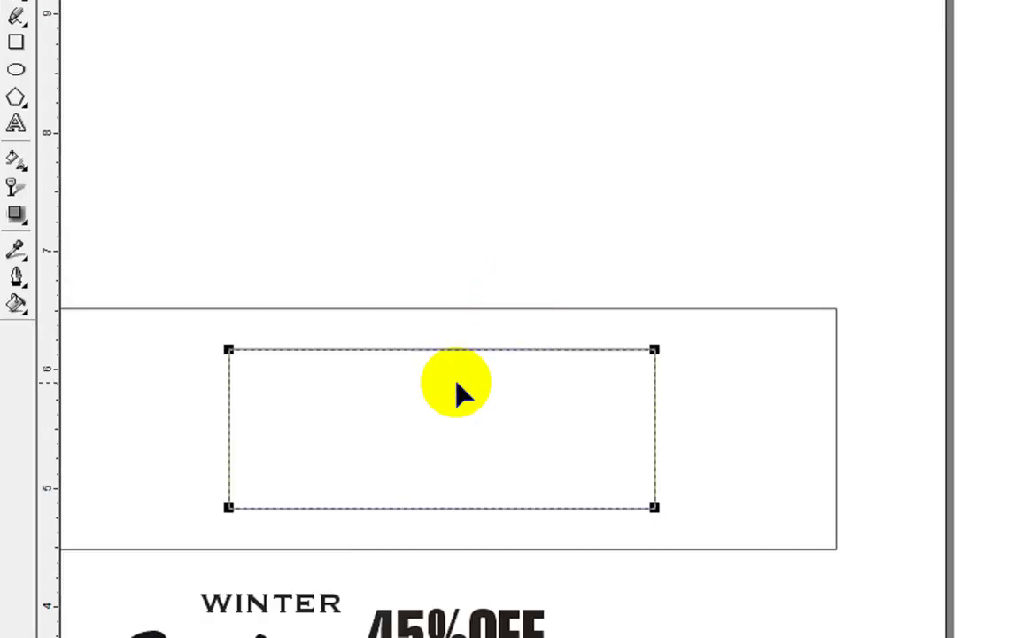
pyautogui.click(133, 268)
pyautogui.click(459, 505)
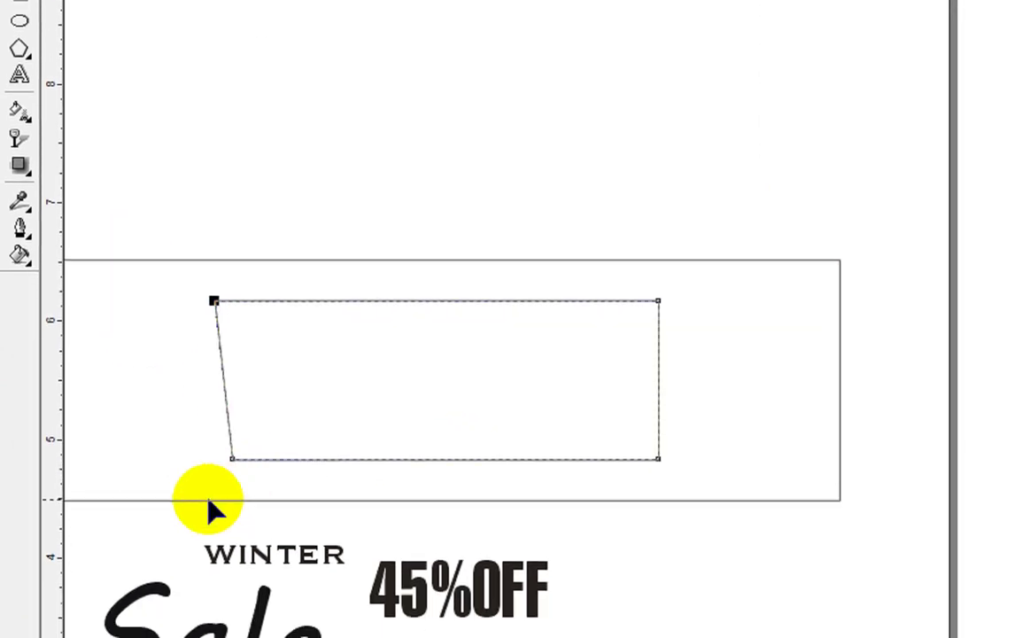
pyautogui.moveTo(204, 484); pyautogui.dragTo(289, 412)
pyautogui.press('Up')
pyautogui.press('Up')
pyautogui.press('Up')
pyautogui.moveTo(636, 196); pyautogui.dragTo(737, 354)
pyautogui.press('Right')
pyautogui.press('Right')
pyautogui.press('Right')
pyautogui.press('Right')
pyautogui.press('Right')
pyautogui.press('Right')
pyautogui.click(639, 489)
pyautogui.click(658, 437)
pyautogui.press('Up')
pyautogui.press('Up')
pyautogui.moveTo(212, 447); pyautogui.dragTo(257, 399)
pyautogui.press('Up')
pyautogui.press('Up')
pyautogui.press('Up')
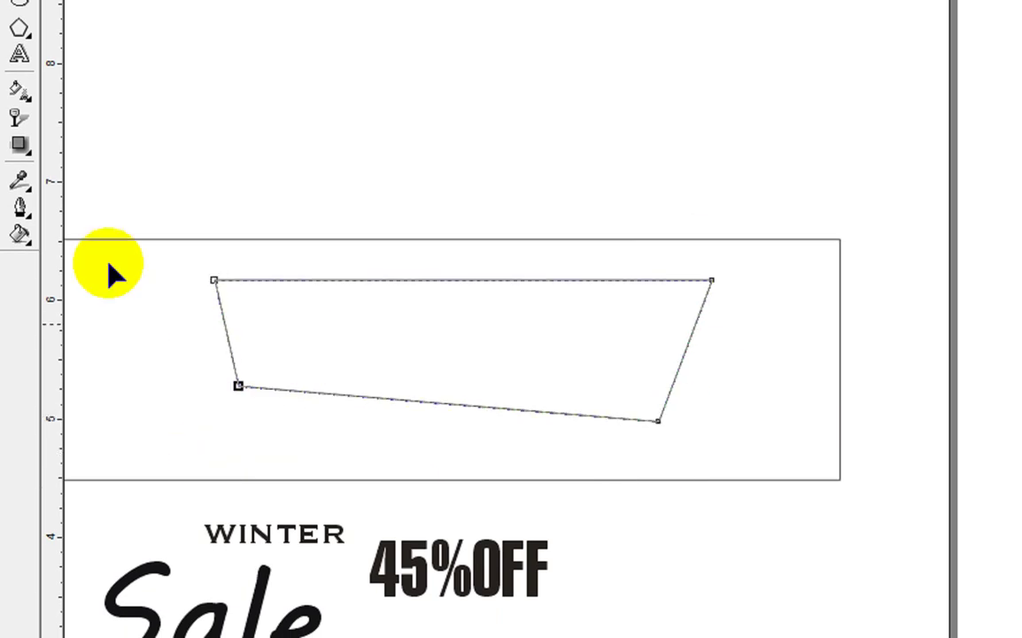
# - Shift the top-left corner down-left and lower the bottom corners to finish the slanted panel
pyautogui.scroll(1, 108, 266)
pyautogui.click(194, 288)
pyautogui.moveTo(194, 293); pyautogui.dragTo(276, 358)
pyautogui.press('Down')
pyautogui.press('Down')
pyautogui.press('Down')
pyautogui.press('Left')
pyautogui.press('Left')
pyautogui.press('Left')
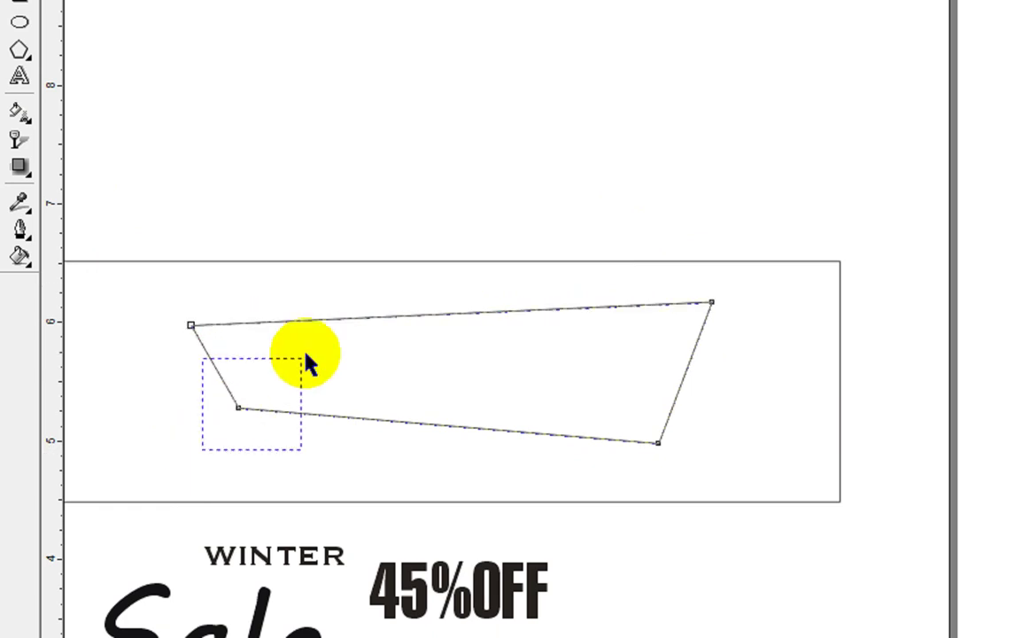
pyautogui.moveTo(203, 449); pyautogui.dragTo(304, 358)
pyautogui.press('Down')
pyautogui.press('Down')
pyautogui.press('Left')
pyautogui.press('Left')
pyautogui.press('Down')
pyautogui.press('Down')
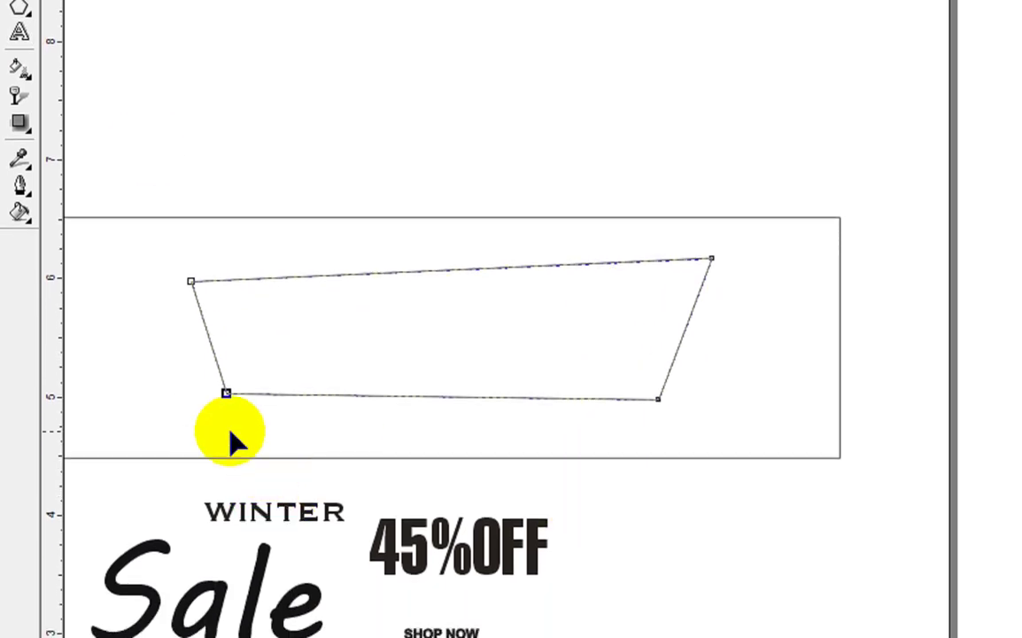
pyautogui.press('Up')
pyautogui.press('Up')
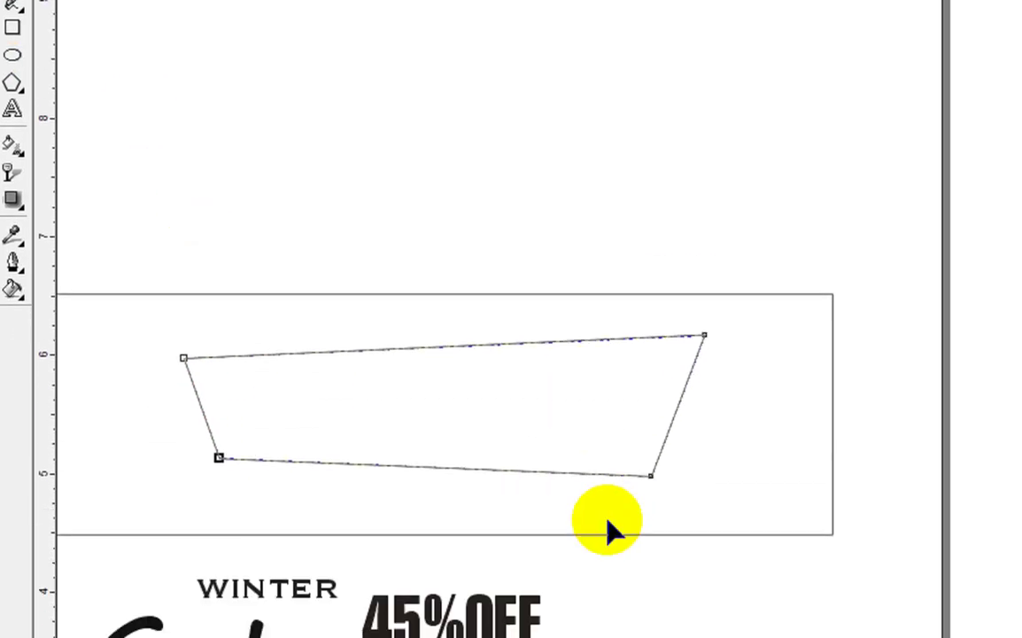
pyautogui.click(650, 471)
pyautogui.press('Down')
pyautogui.press('Down')
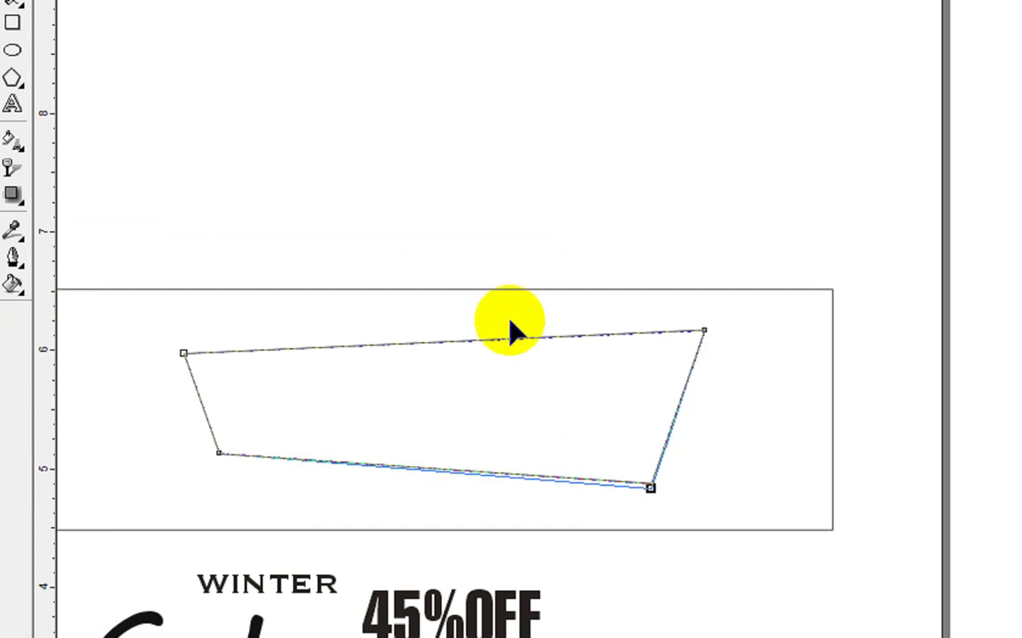
pyautogui.click(21, 108)
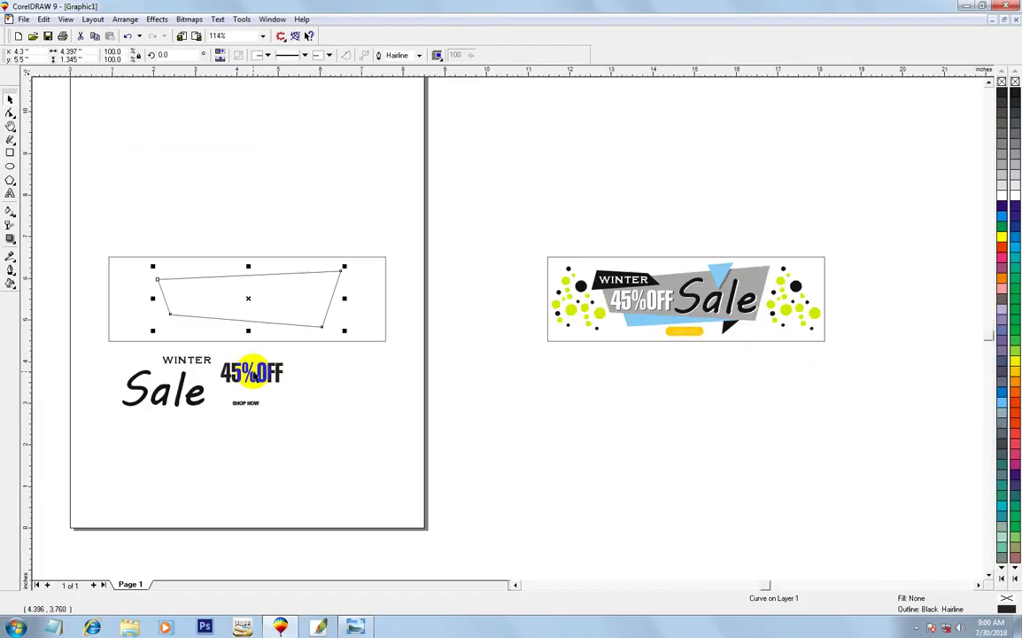
# - Narrow the slanted shape and centre it horizontally in the banner frame
pyautogui.moveTo(106, 240); pyautogui.dragTo(486, 415)
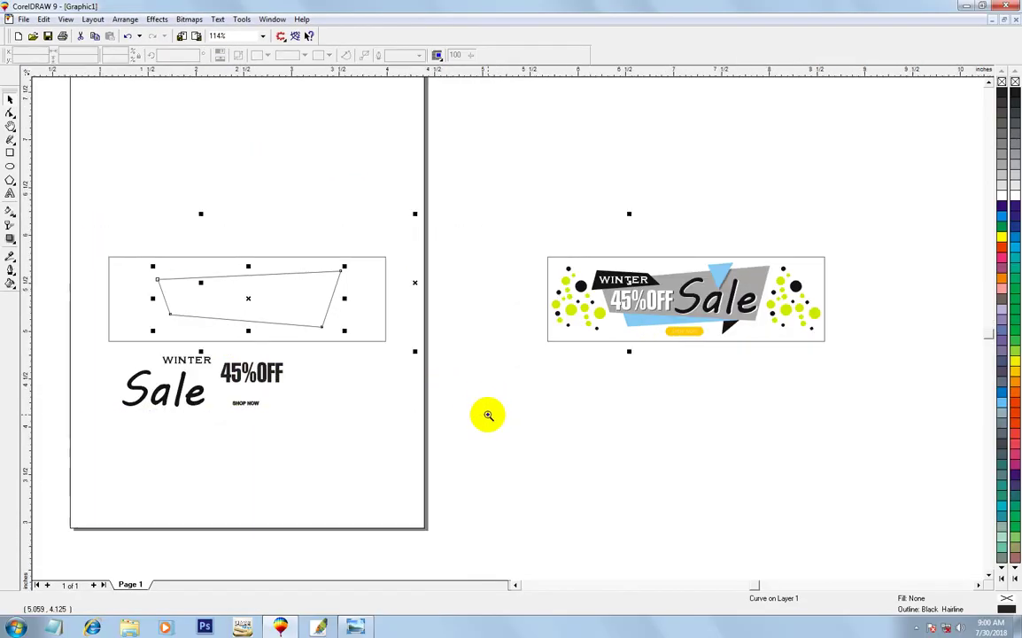
pyautogui.click(11, 100)
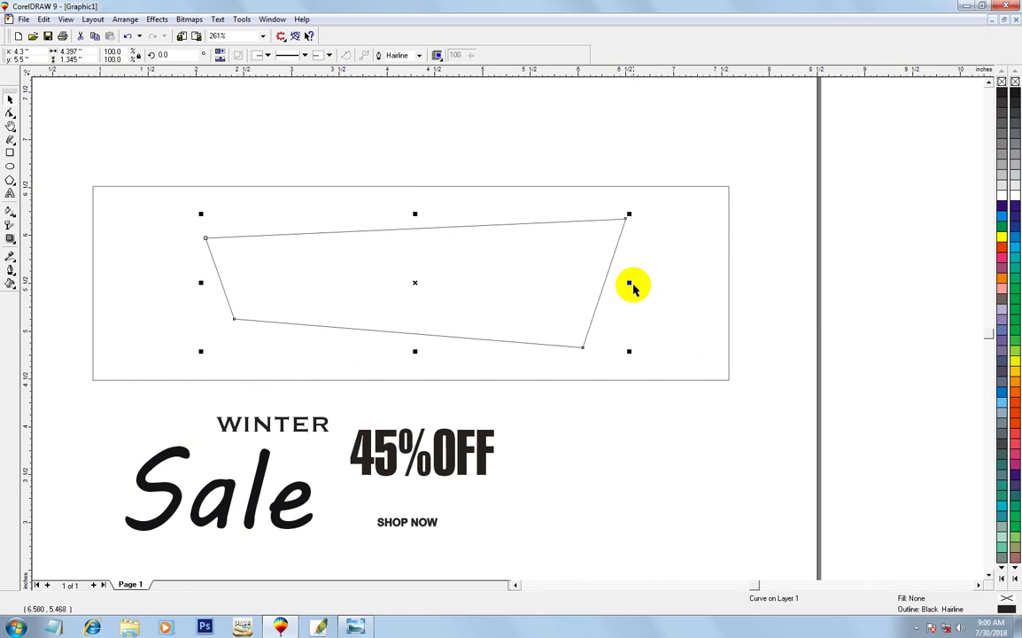
pyautogui.moveTo(629, 283); pyautogui.dragTo(614, 285)
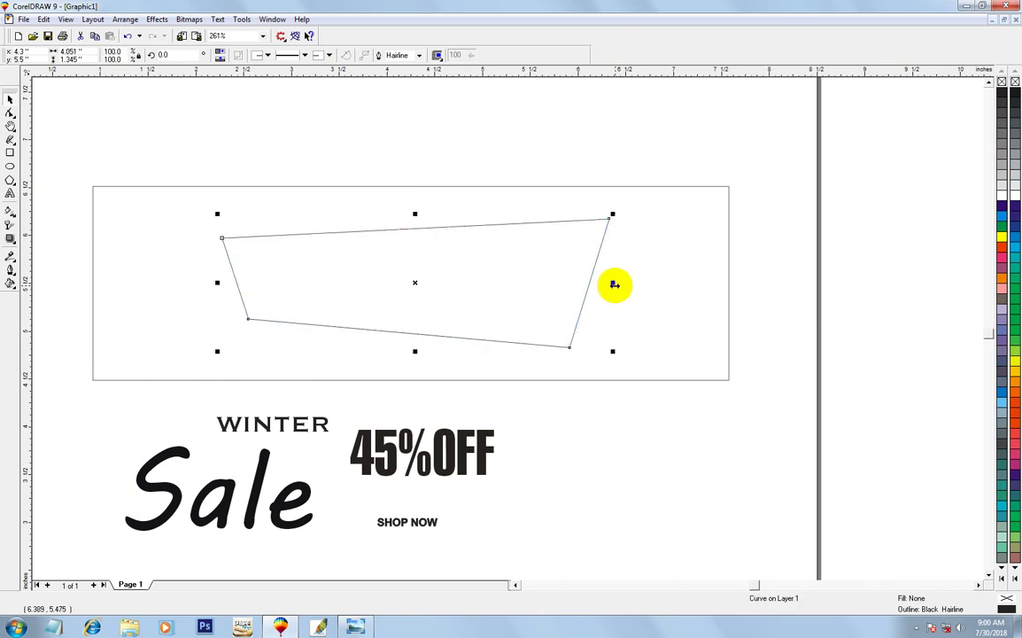
pyautogui.keyDown('shift'); pyautogui.click(631, 310); pyautogui.keyUp('shift')
pyautogui.press('c')
# - Fill the slanted shape 30% black grey with no outline
pyautogui.click(530, 247)
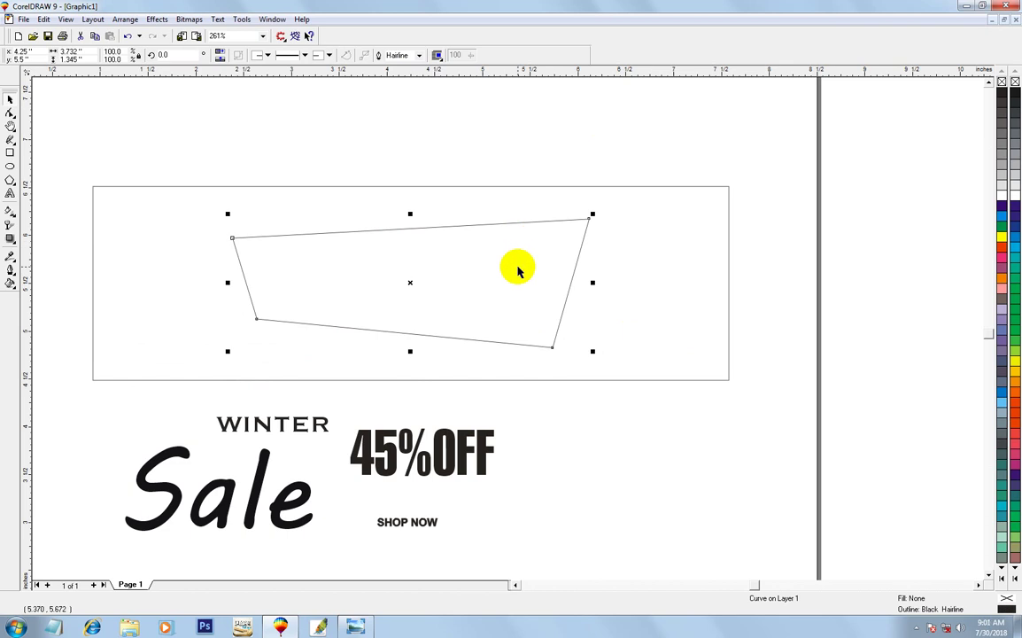
pyautogui.hotkey('shift', 'F11')
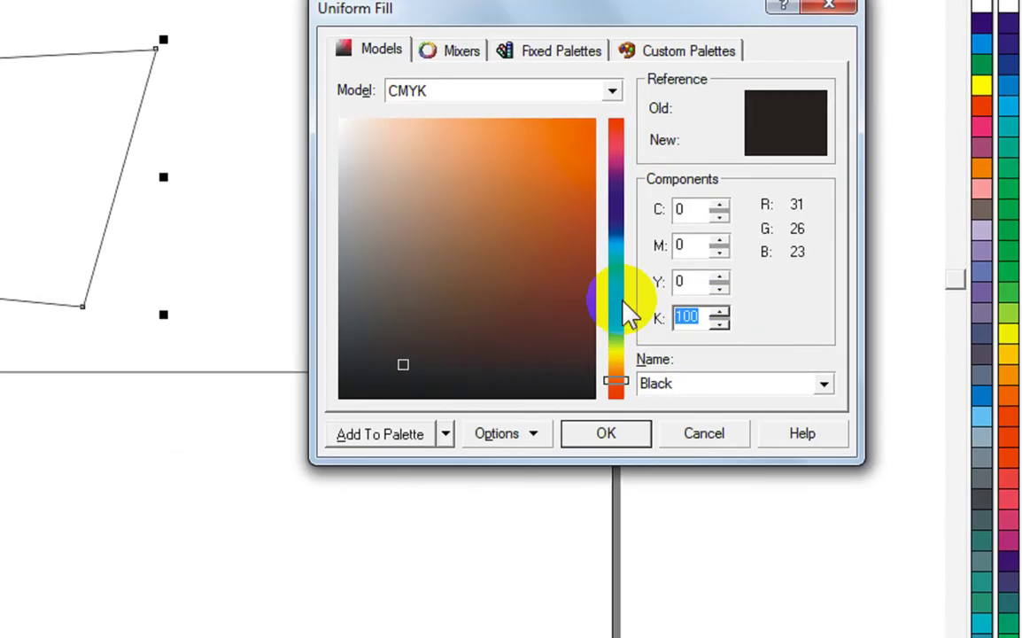
pyautogui.press('Return')
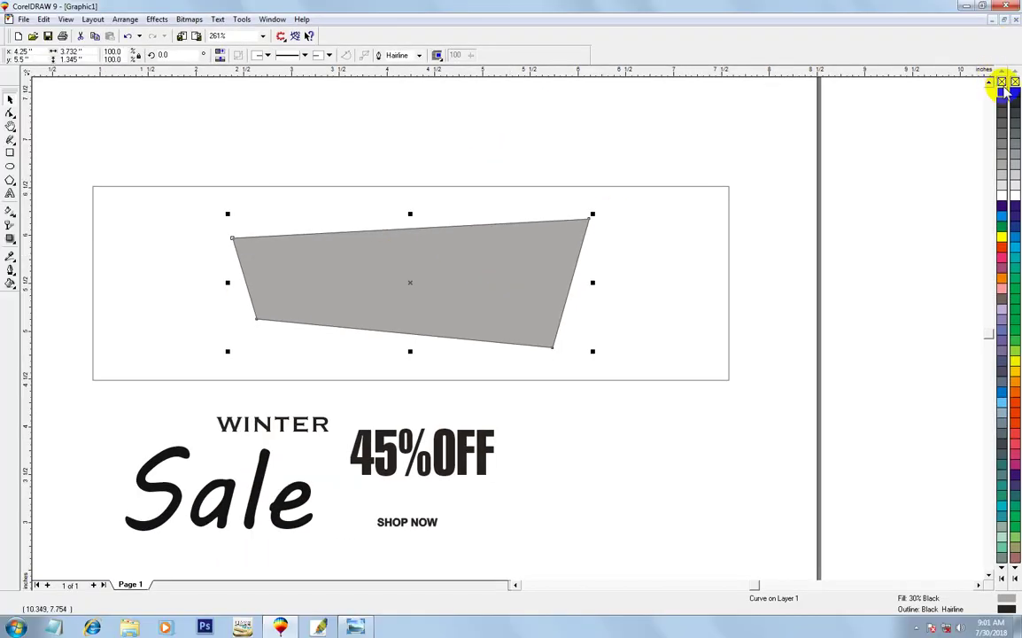
pyautogui.press('F4')
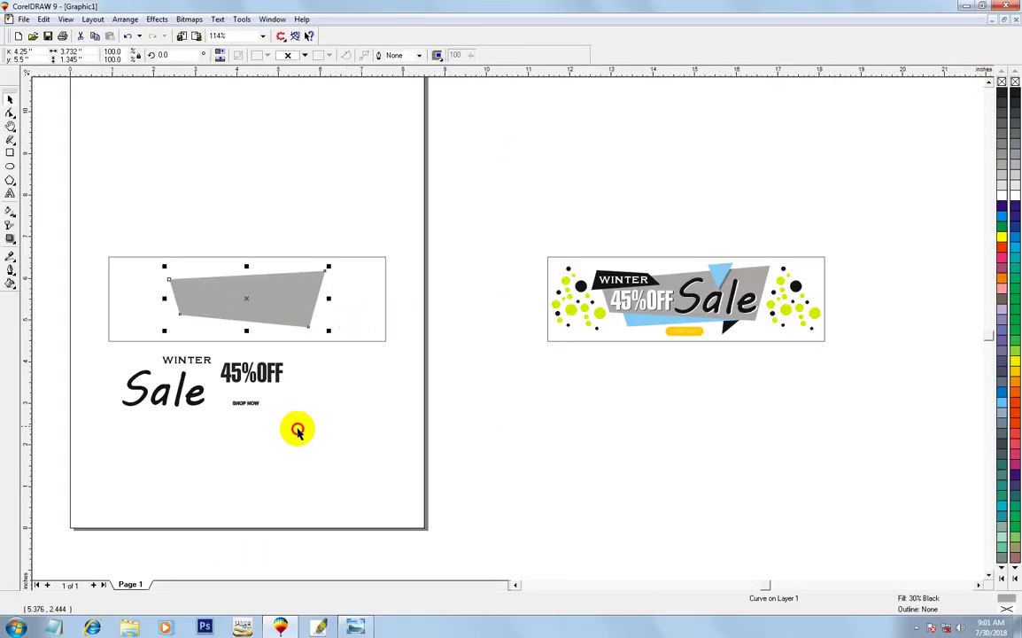
pyautogui.press('Escape')
# - Leave an offset copy of the grey shape down-right and nudge its top-right corner left
pyautogui.moveTo(91, 266); pyautogui.dragTo(381, 352)
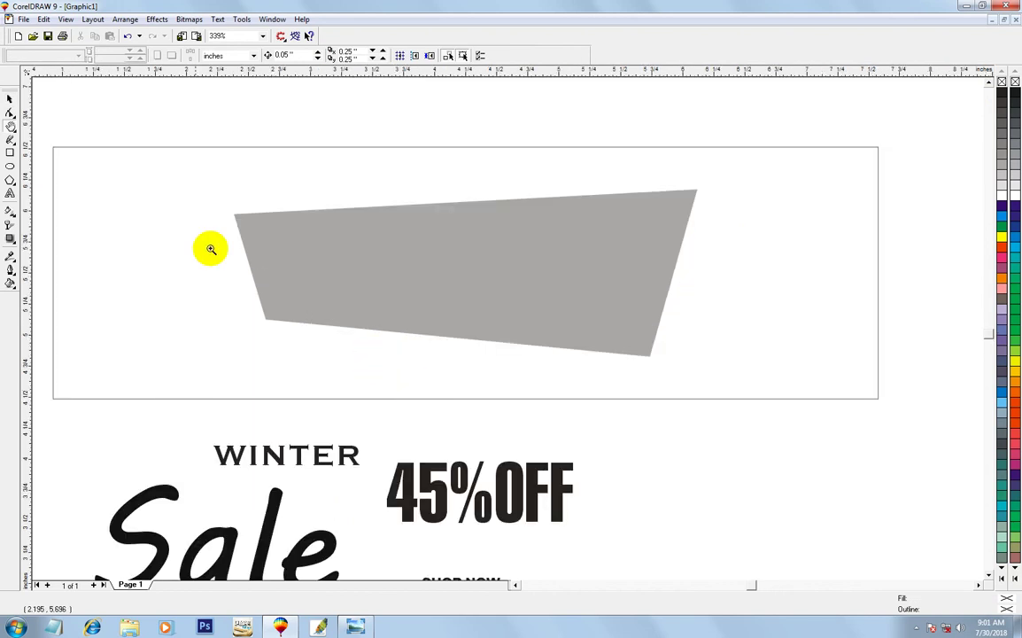
pyautogui.click(8, 102)
pyautogui.moveTo(327, 263); pyautogui.dragTo(349, 290)
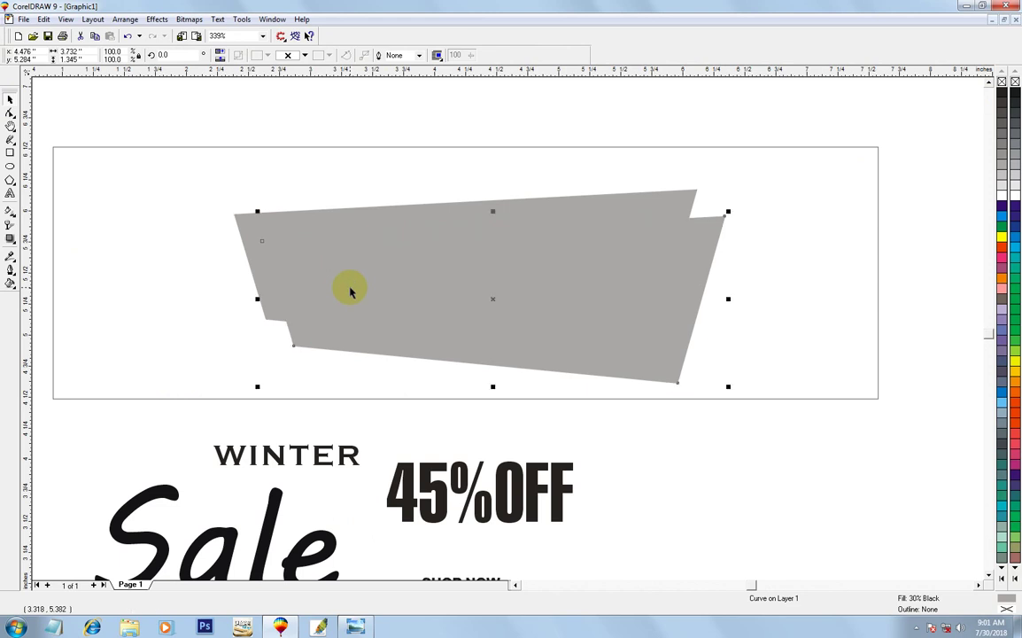
pyautogui.press('F10')
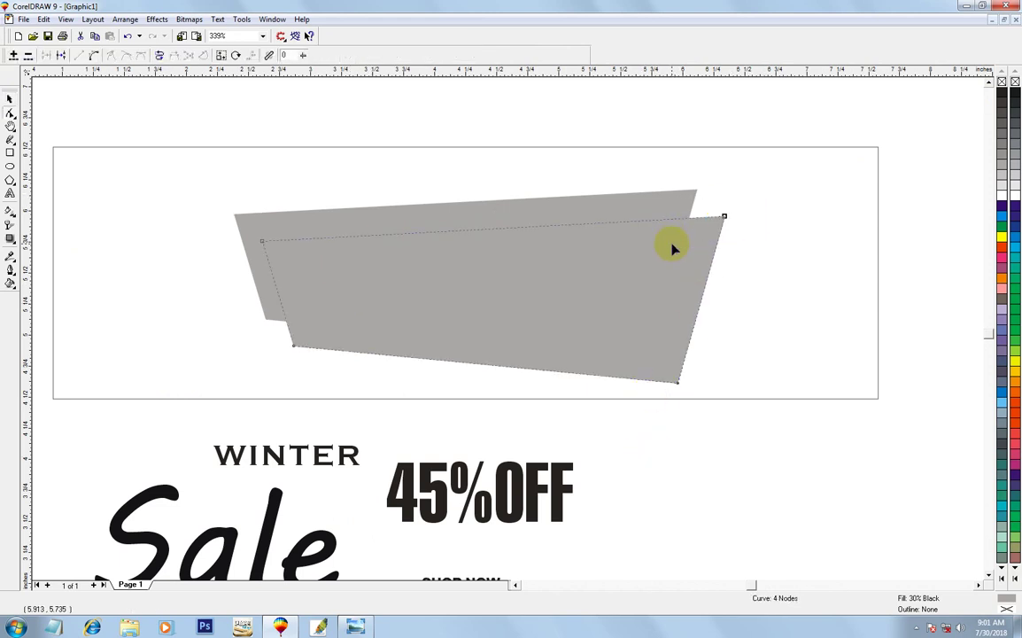
pyautogui.press('Left')
pyautogui.press('Left')
pyautogui.press('Left')
pyautogui.press('Left')
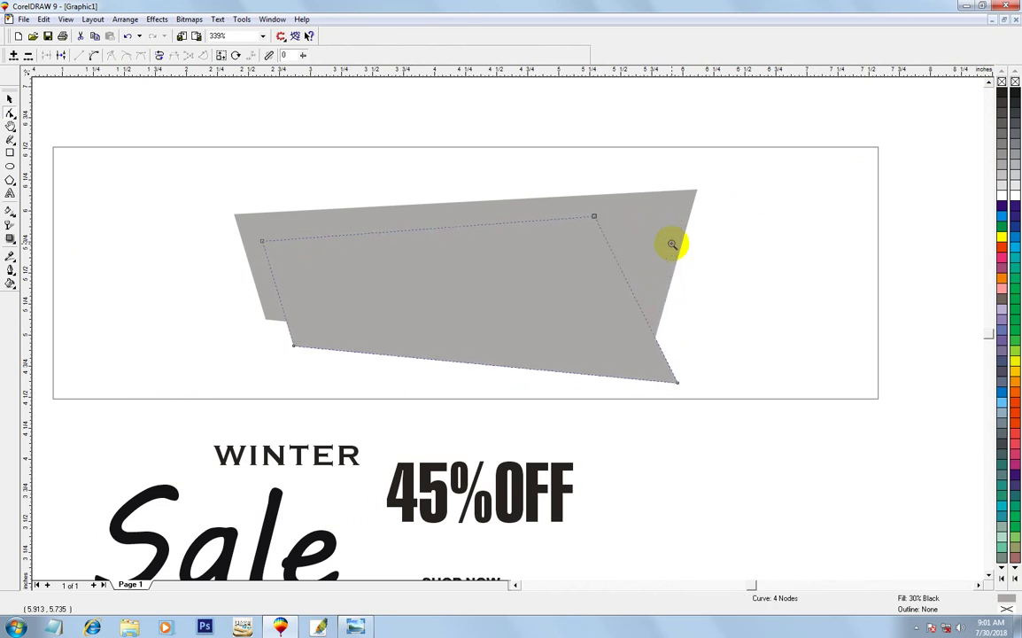
pyautogui.hotkey('shift', 'F9')
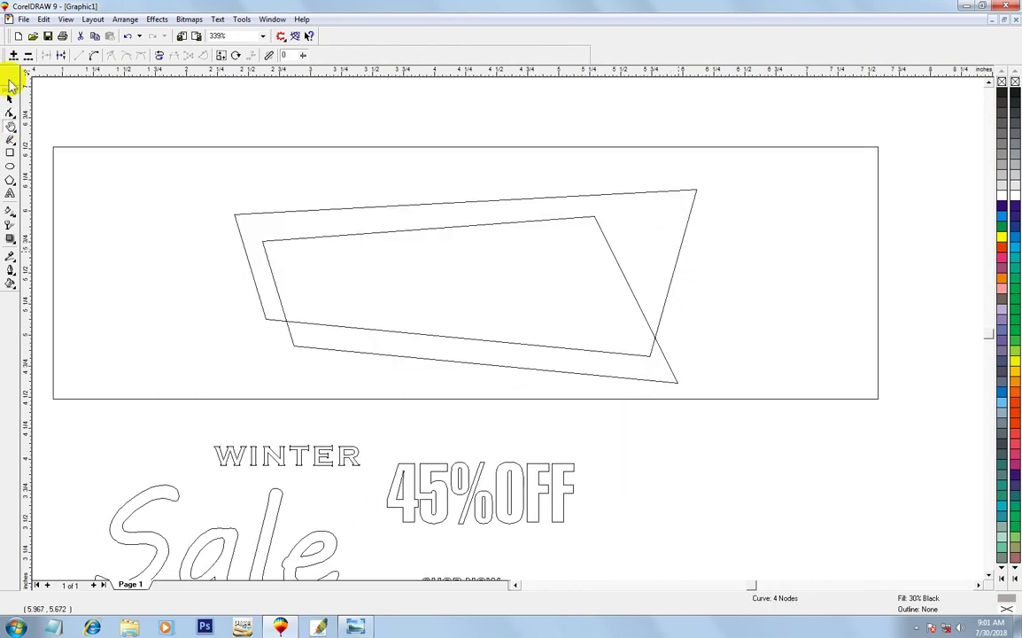
# - Pull the copy's lower-right corner left and up and its lower-left corner down
pyautogui.click(10, 101)
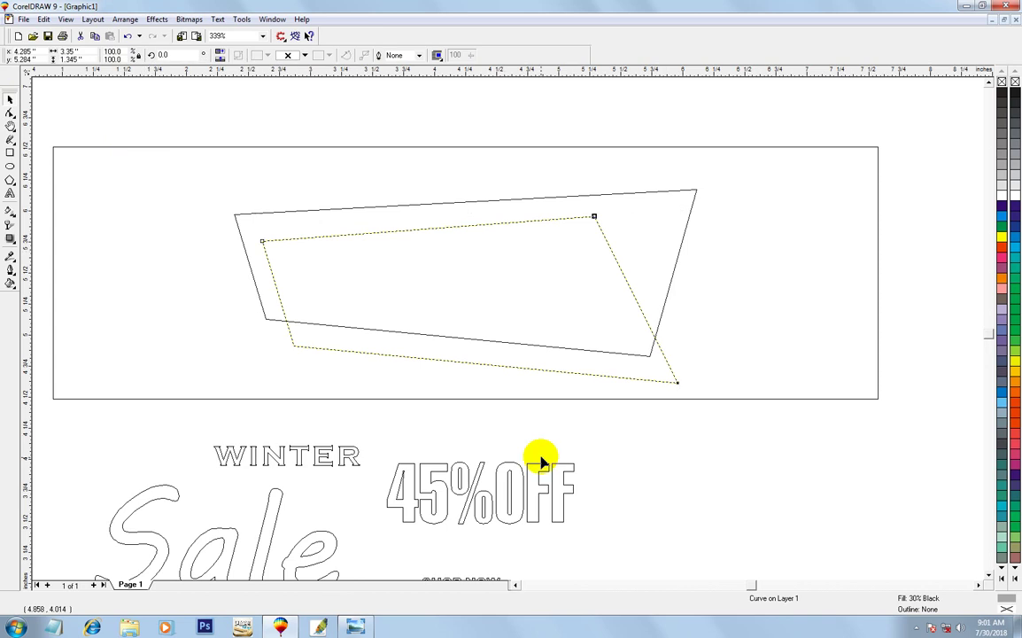
pyautogui.press('F10')
pyautogui.press('Left')
pyautogui.press('Left')
pyautogui.press('Left')
pyautogui.press('Up')
pyautogui.press('Up')
pyautogui.press('Up')
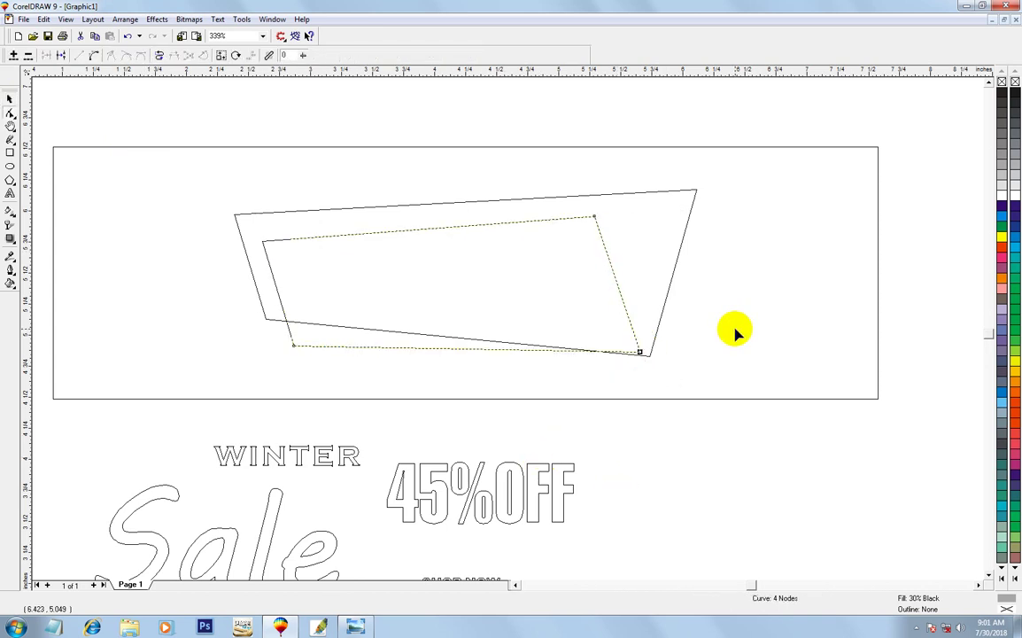
pyautogui.moveTo(262, 382); pyautogui.dragTo(335, 306)
pyautogui.press('Down')
pyautogui.click(9, 96)
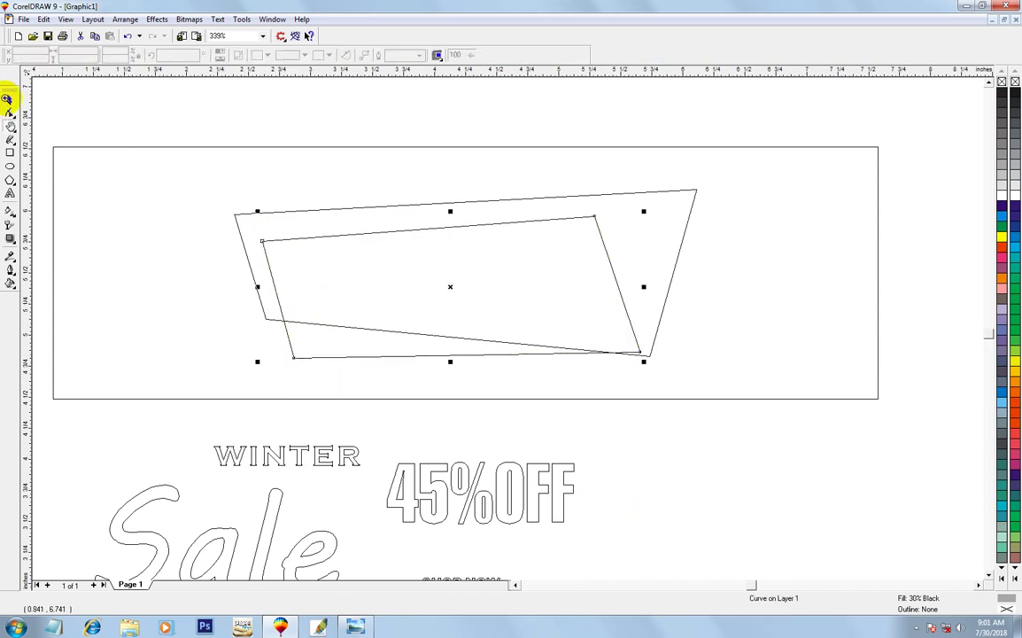
pyautogui.press('F4')
pyautogui.press('F2')
pyautogui.moveTo(123, 227); pyautogui.dragTo(357, 383)
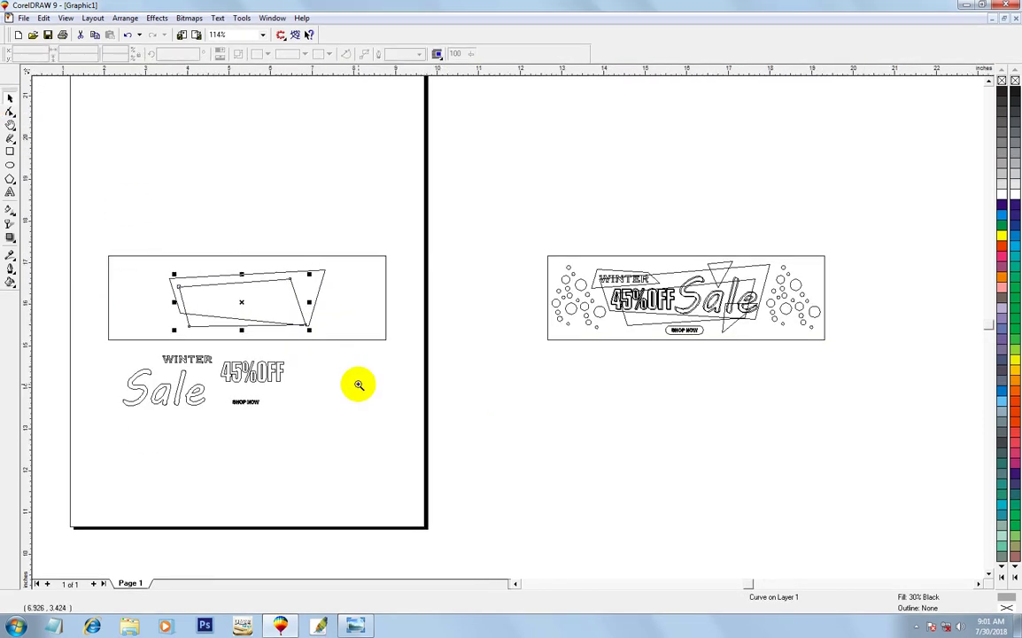
pyautogui.hotkey('shift', 'F9')
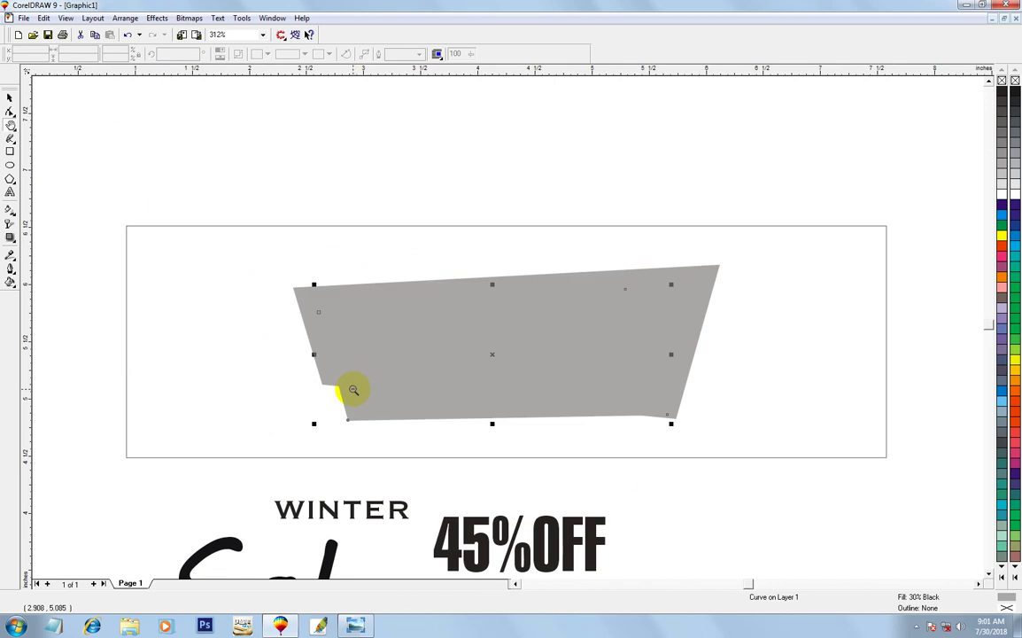
pyautogui.hotkey('shift', 'F11')
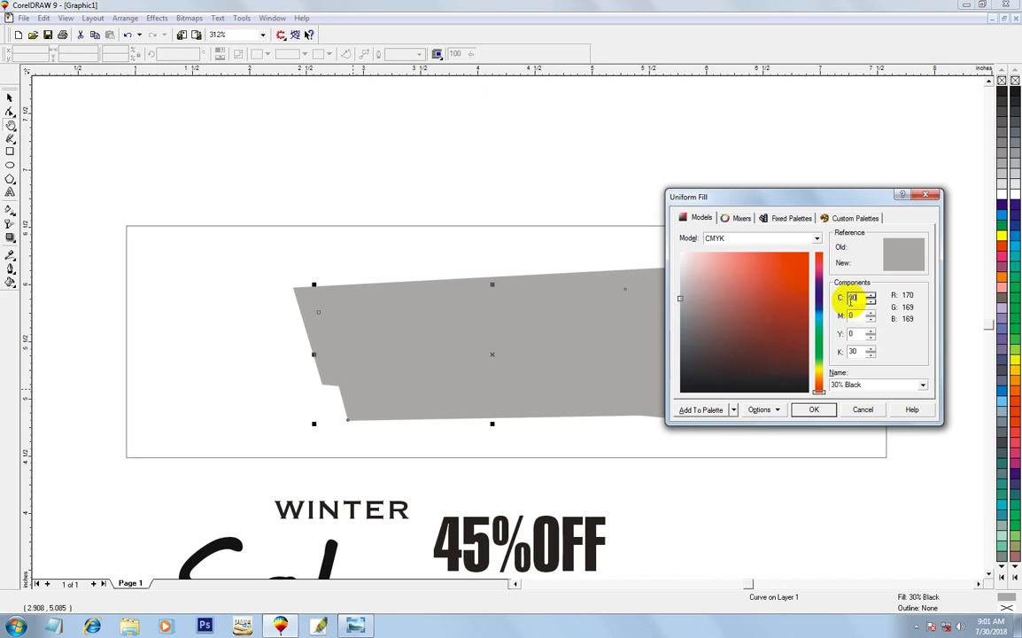
# - Fill the copy light blue (C30 M0 Y0 K0) and send it behind the grey shape
pyautogui.press('Tab')
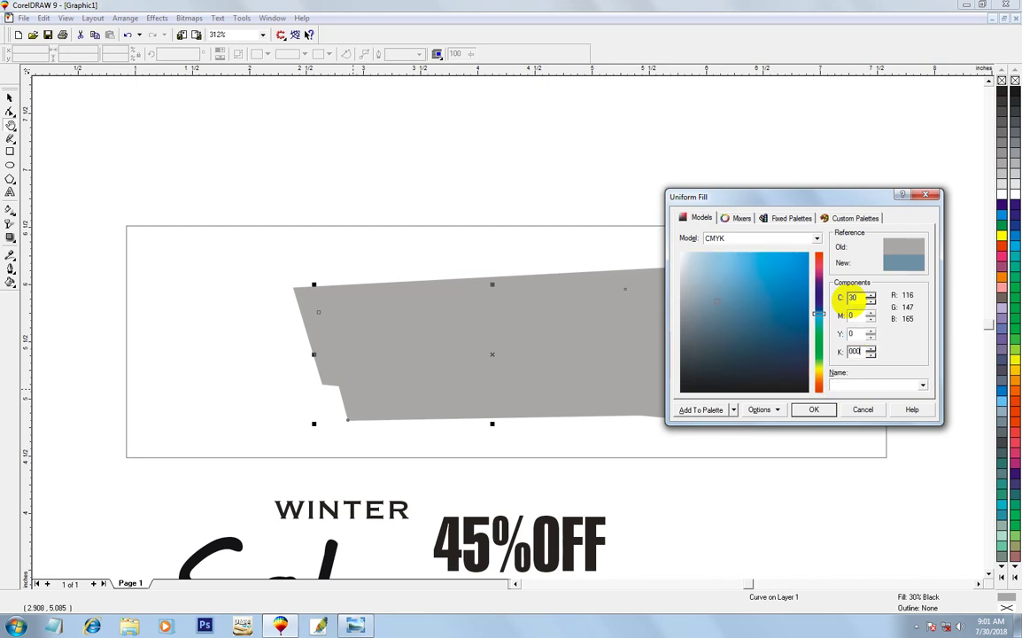
pyautogui.press('Return')
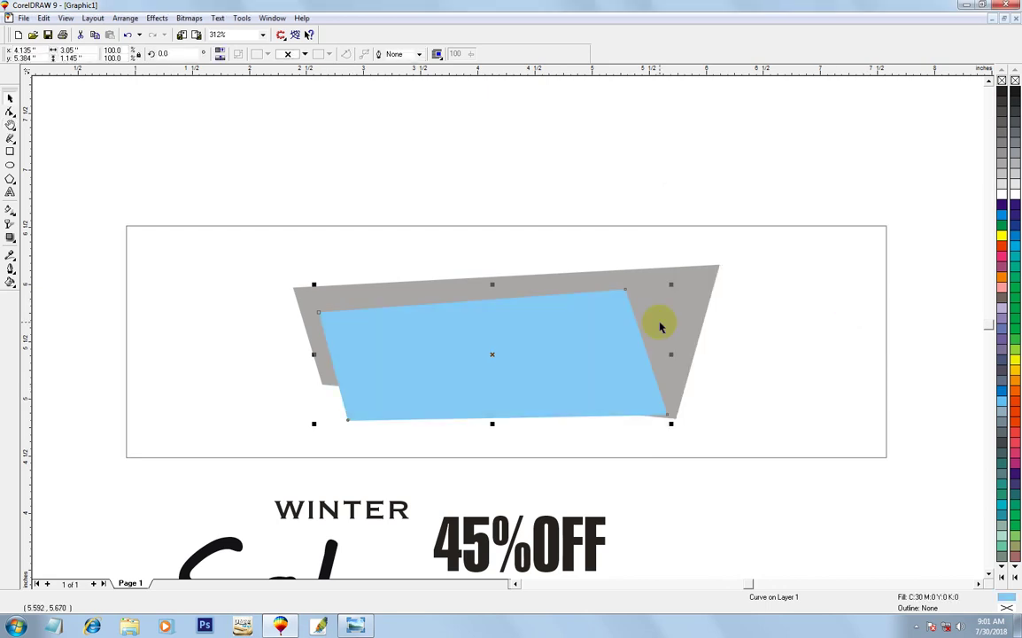
pyautogui.hotkey('shift', 'pagedown')
pyautogui.click(673, 509)
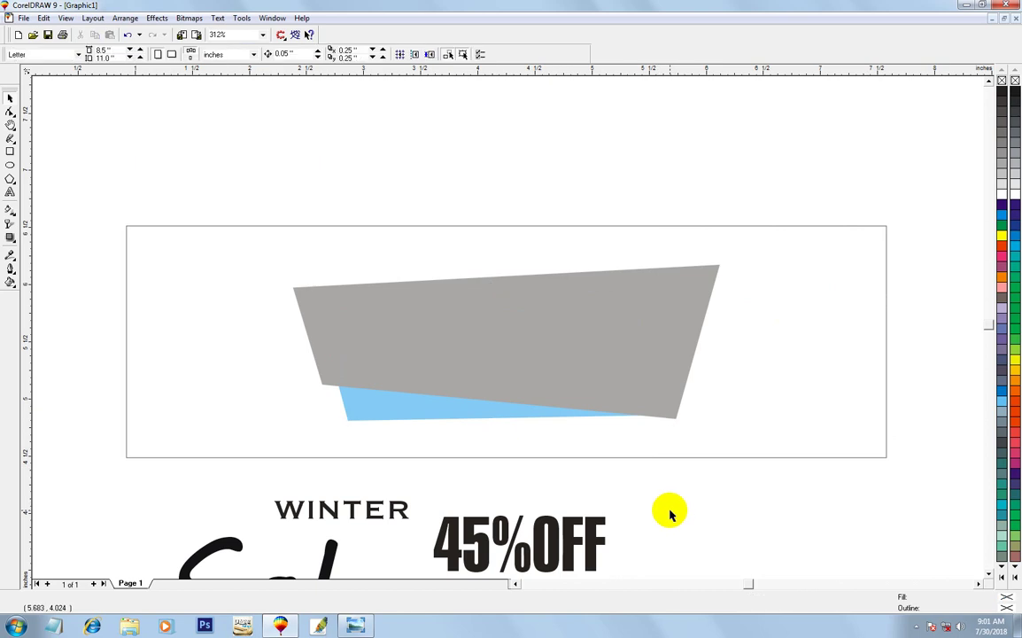
pyautogui.press('F3')
pyautogui.moveTo(130, 222); pyautogui.dragTo(488, 438)
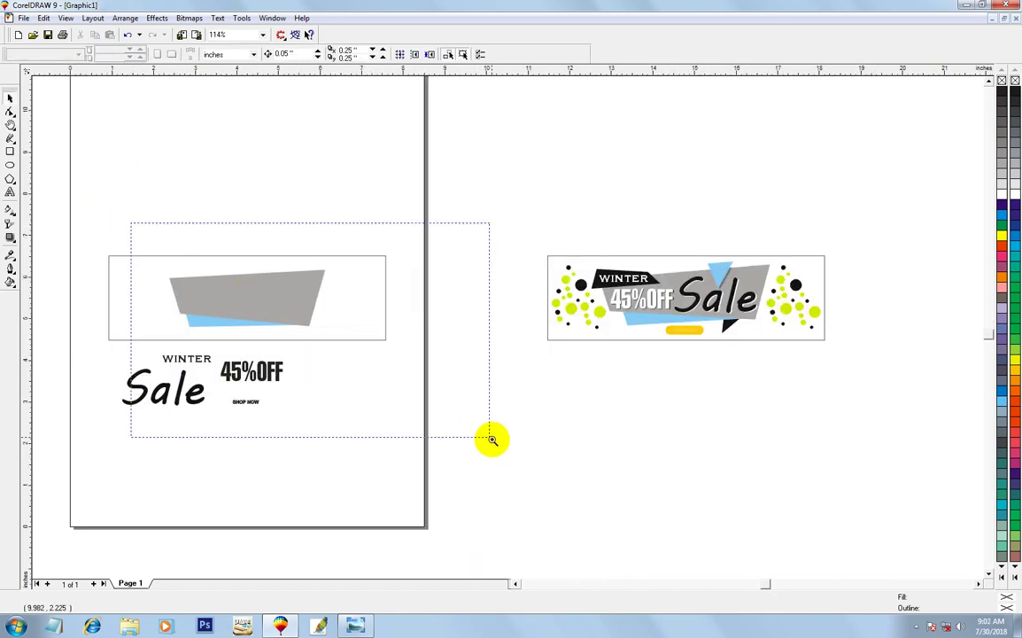
pyautogui.click(525, 354)
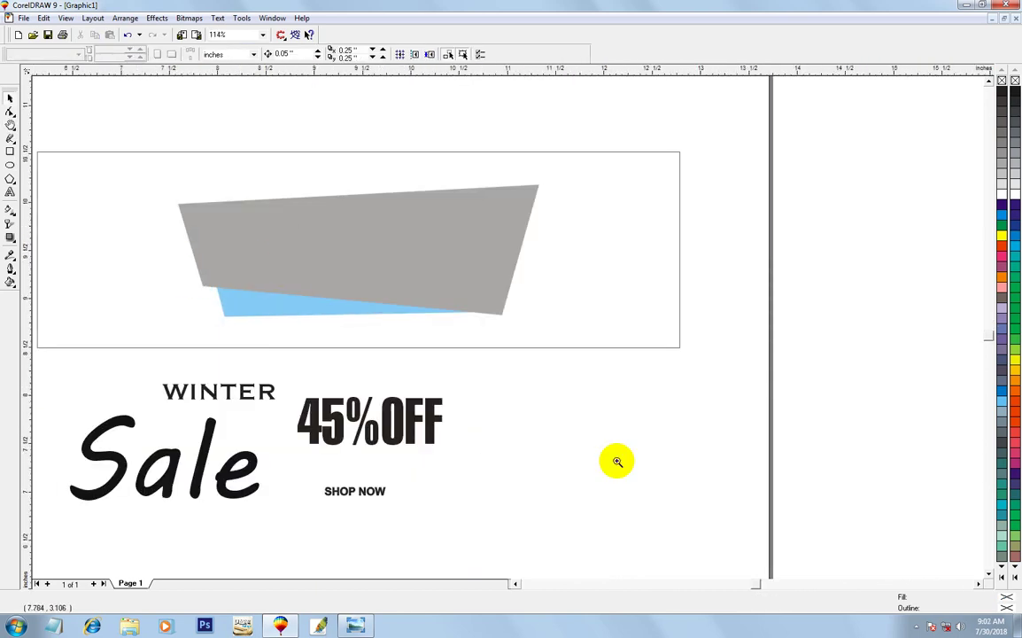
pyautogui.click(12, 150)
# - Turn a small rectangle into a triangle by removing a node and nudging its bottom corner left
pyautogui.moveTo(371, 149); pyautogui.dragTo(458, 248)
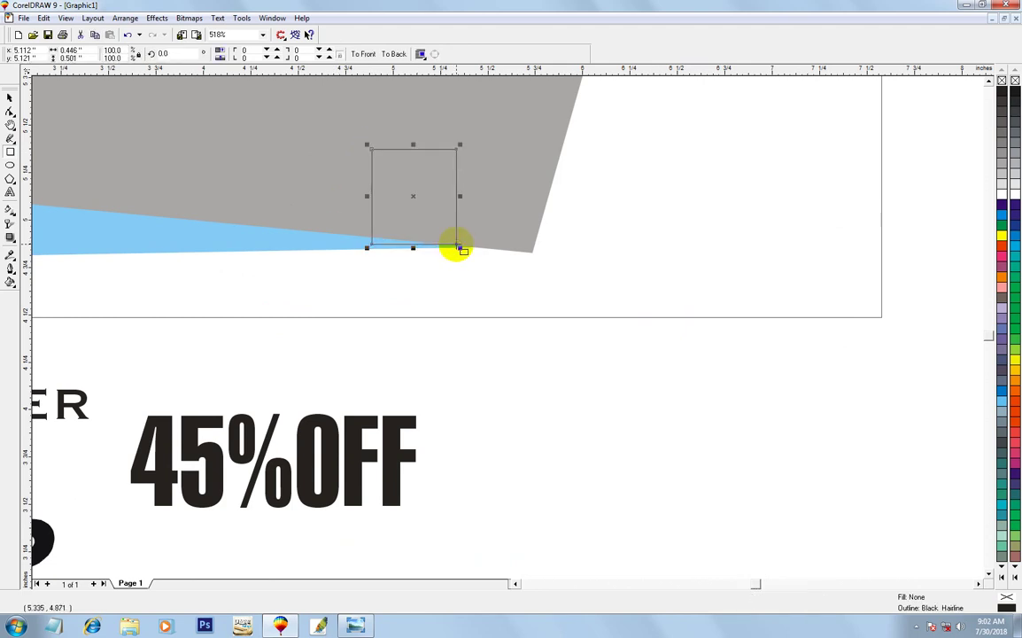
pyautogui.press('F10')
pyautogui.moveTo(337, 285); pyautogui.dragTo(392, 232)
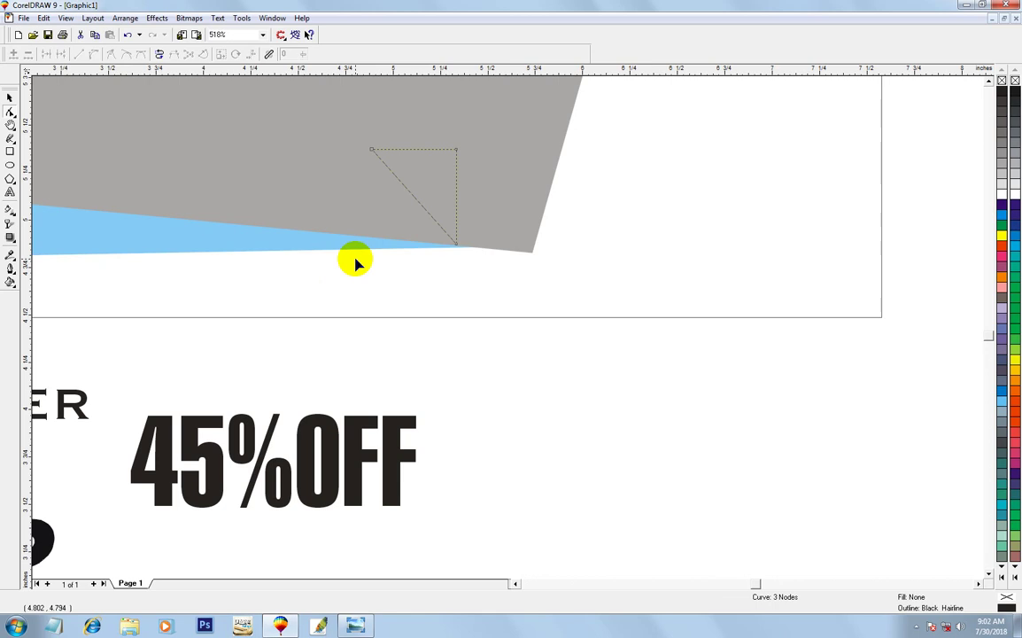
pyautogui.moveTo(406, 280); pyautogui.dragTo(420, 267)
pyautogui.press('Left')
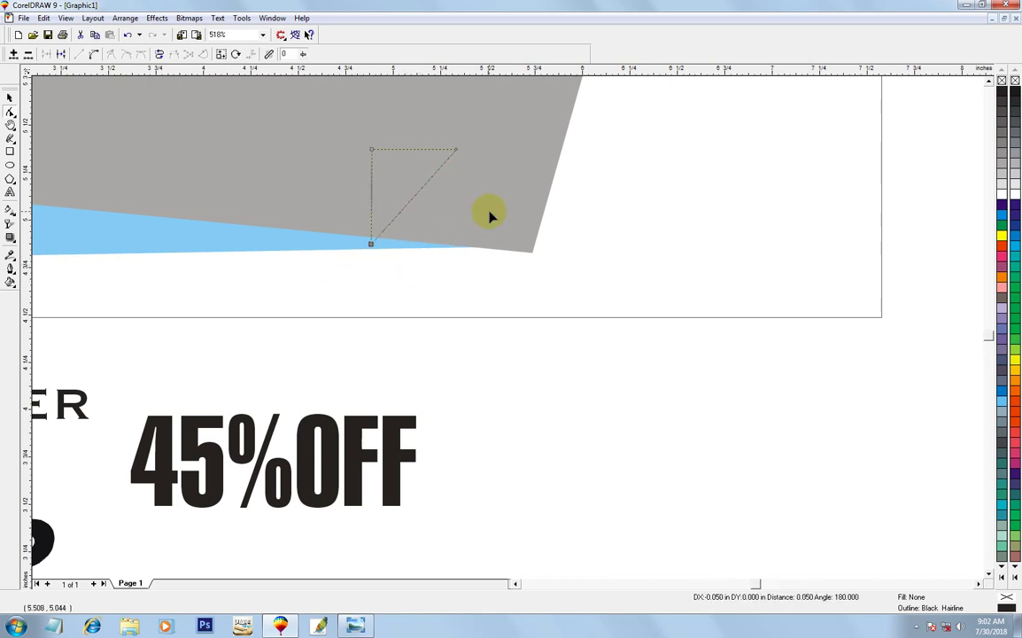
pyautogui.press('Left')
pyautogui.click(11, 100)
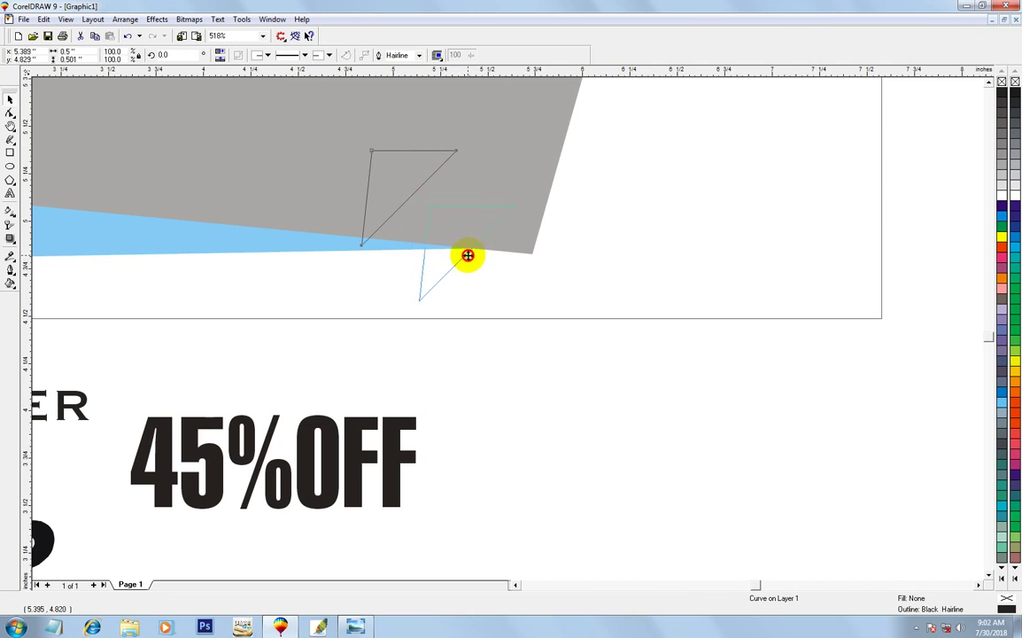
# - Fill the triangle black and tuck it behind the grey shape's lower-right corner
pyautogui.moveTo(467, 256); pyautogui.dragTo(467, 256)
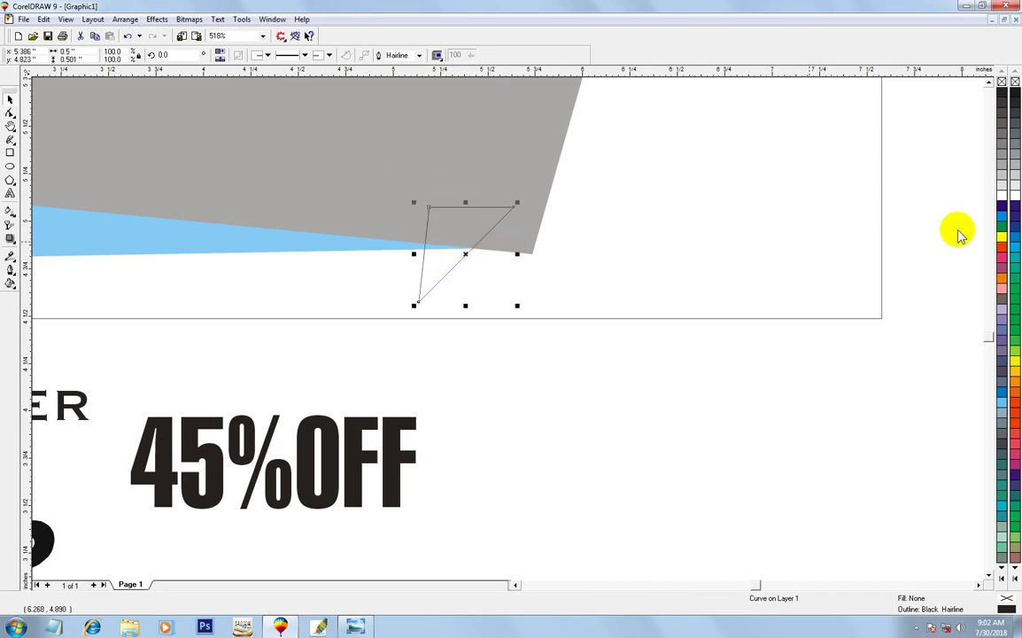
pyautogui.click(1001, 95)
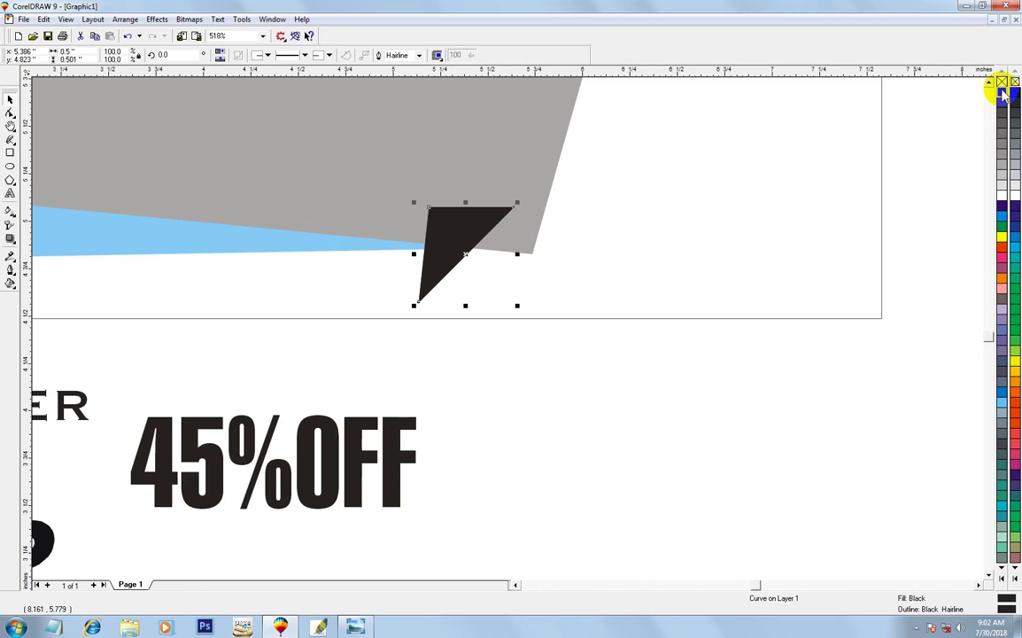
pyautogui.hotkey('ctrl', 'pagedown')
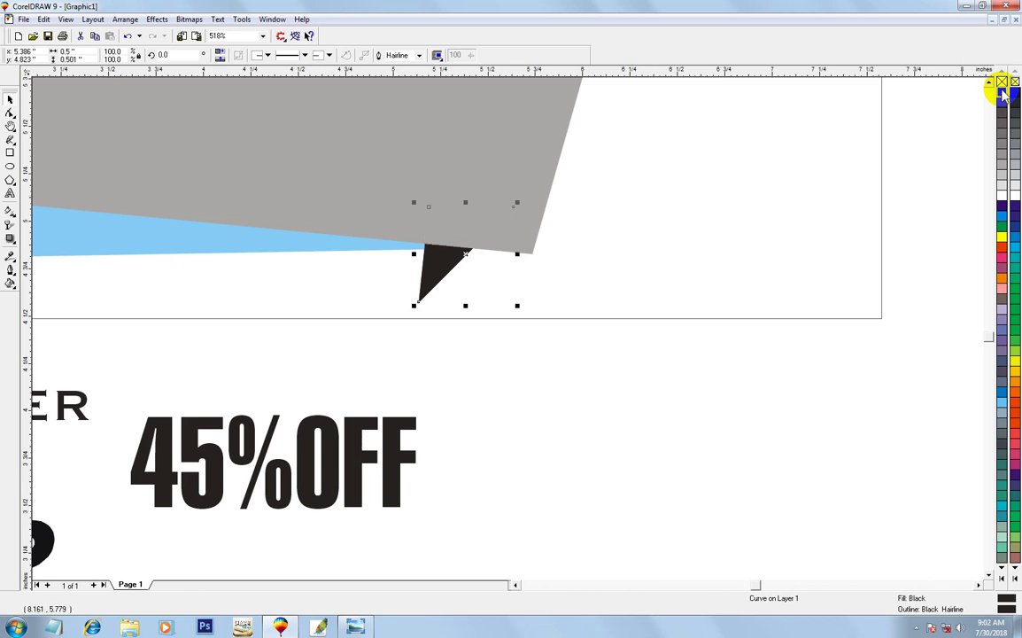
pyautogui.press('F3')
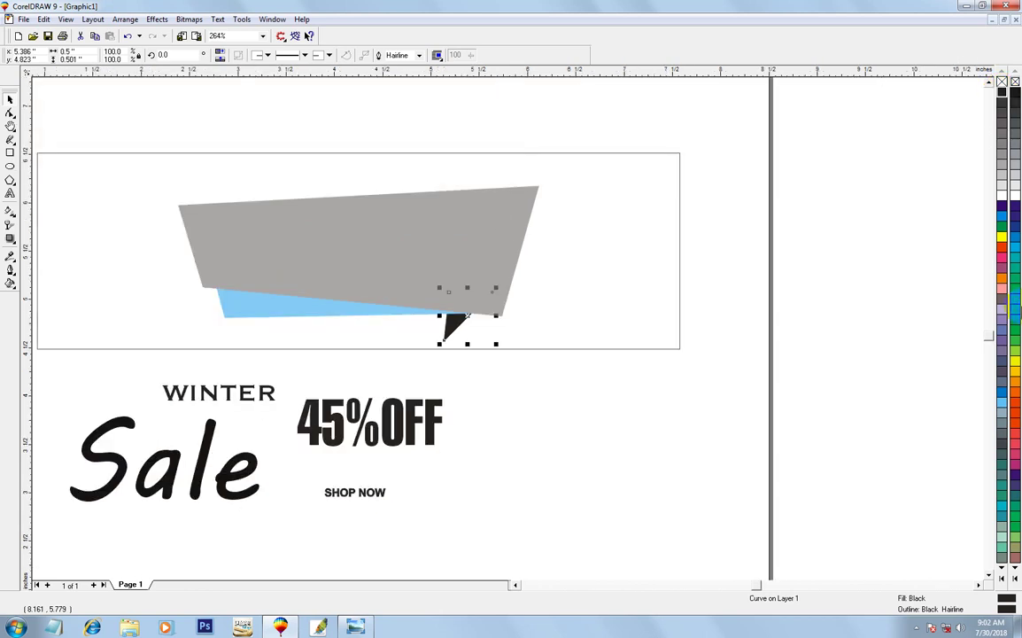
pyautogui.click(482, 474)
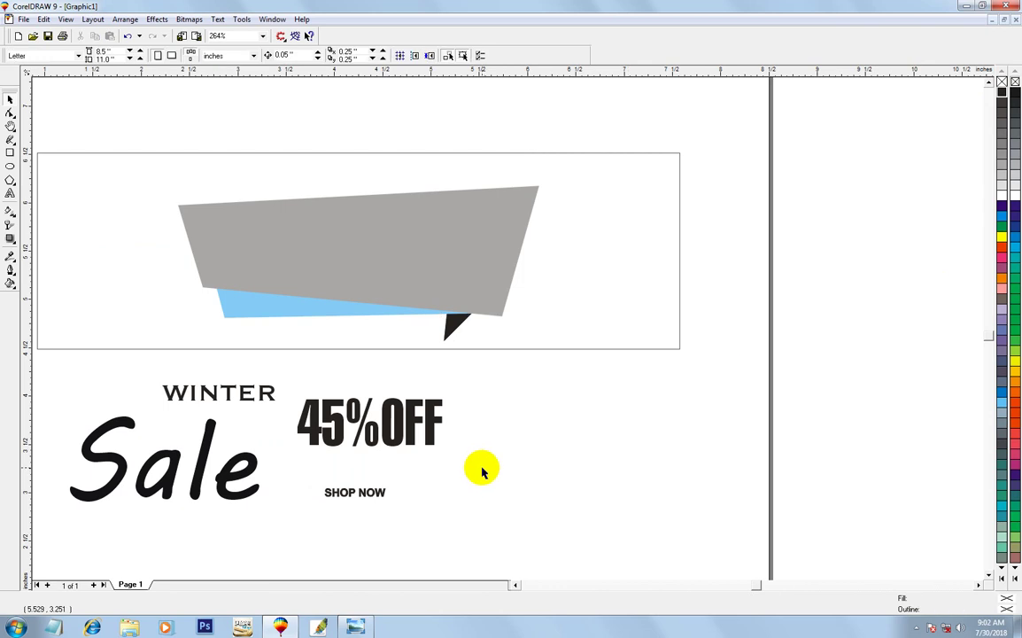
pyautogui.press('F3')
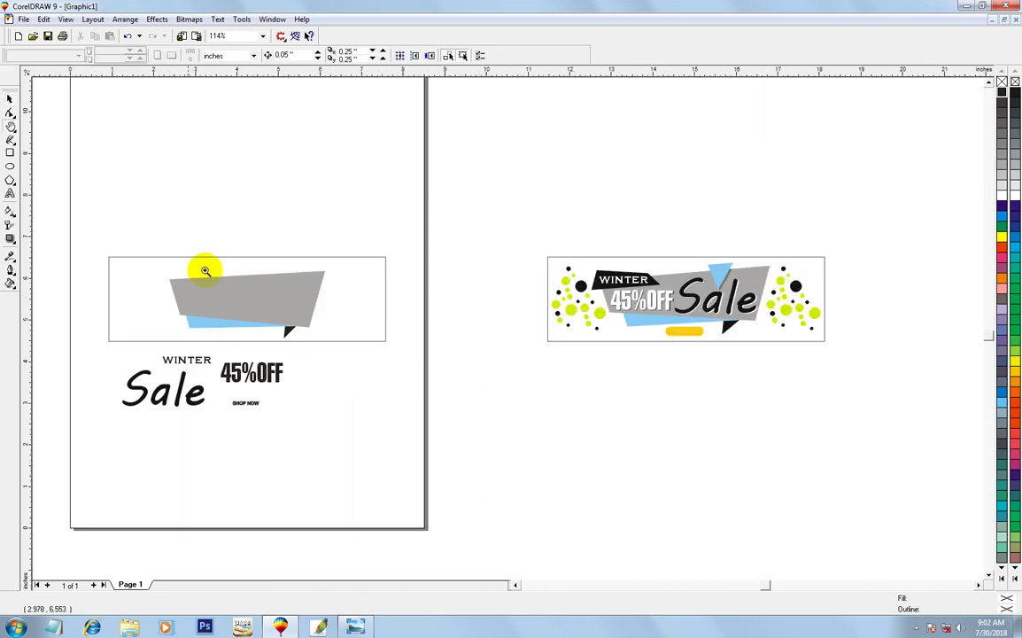
# - Move the grey shape up and left and switch to wireframe view
pyautogui.moveTo(485, 384); pyautogui.dragTo(27, 240)
pyautogui.click(10, 99)
pyautogui.moveTo(379, 321); pyautogui.dragTo(304, 233)
pyautogui.press('F3')
pyautogui.hotkey('shift', 'F9')
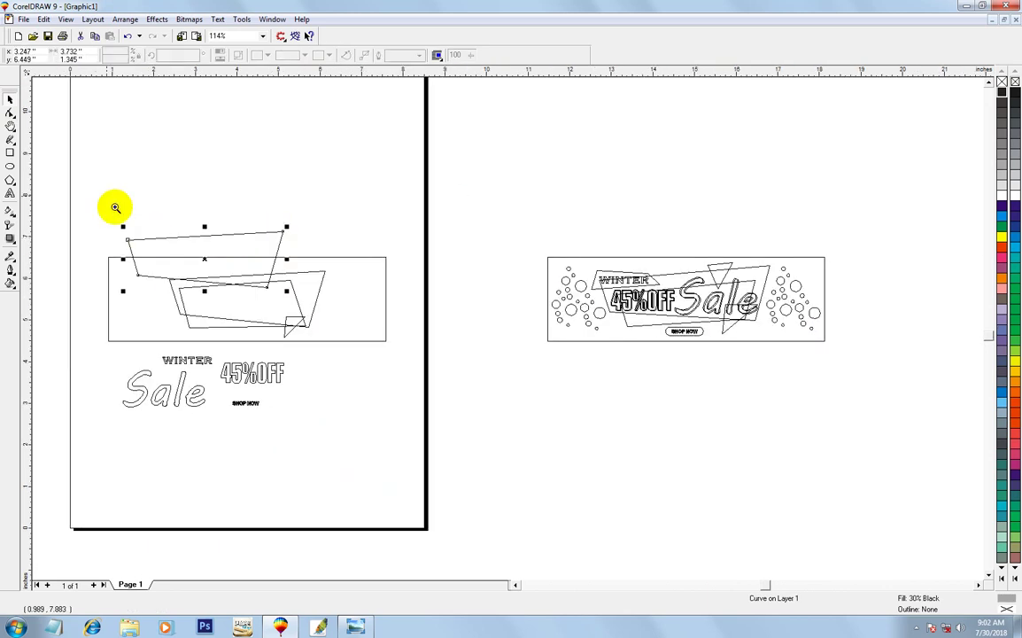
pyautogui.click(527, 404)
pyautogui.press('F3')
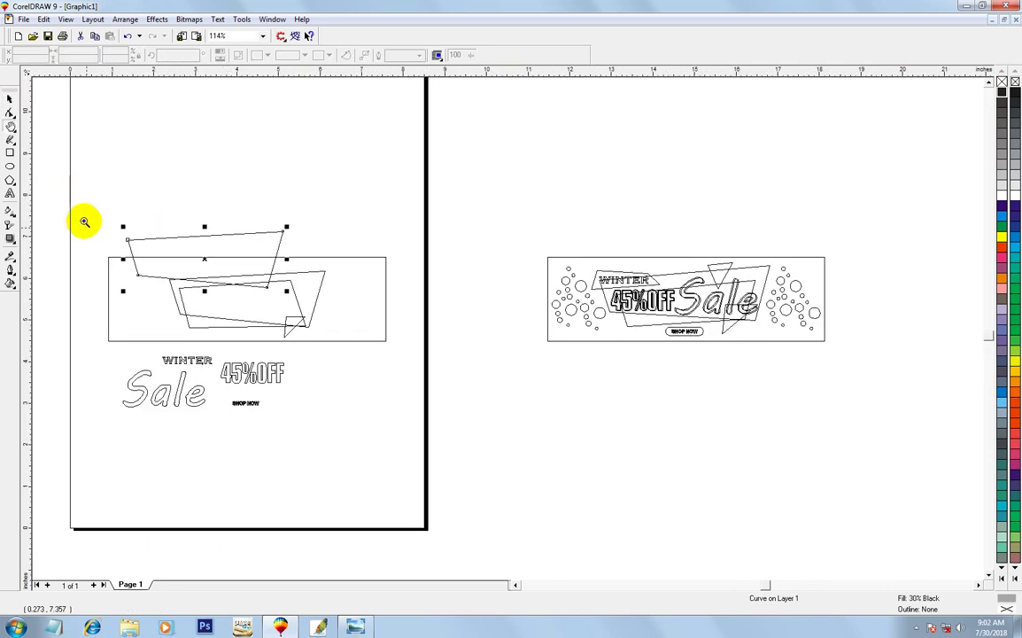
pyautogui.press('F4')
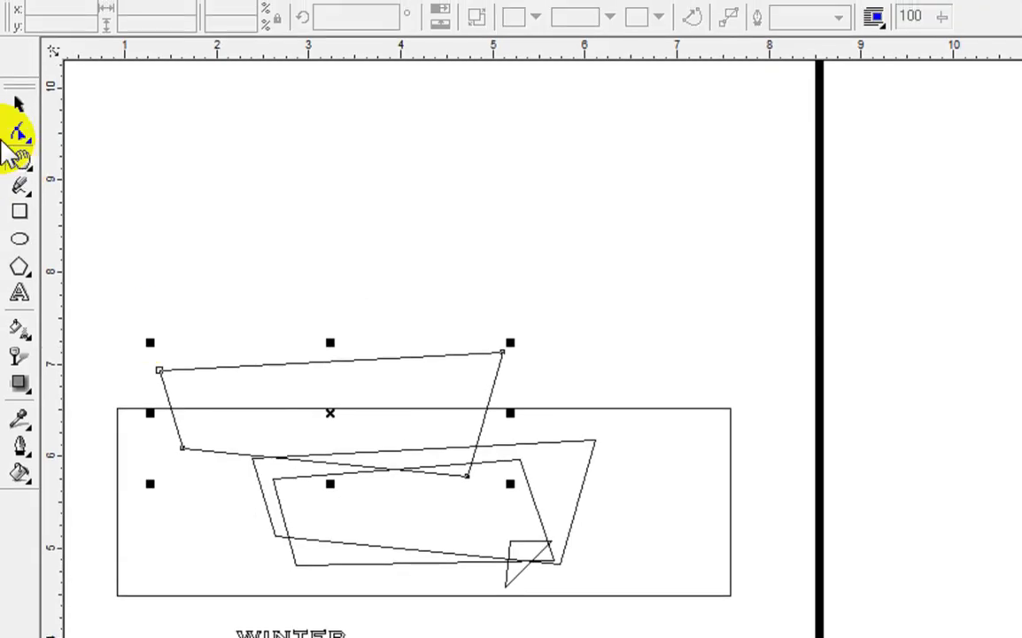
# - Mirror the upper quadrilateral vertically, scale it to about a third, and move it left
pyautogui.click(20, 104)
pyautogui.click(445, 110)
pyautogui.click(280, 405)
pyautogui.click(249, 484)
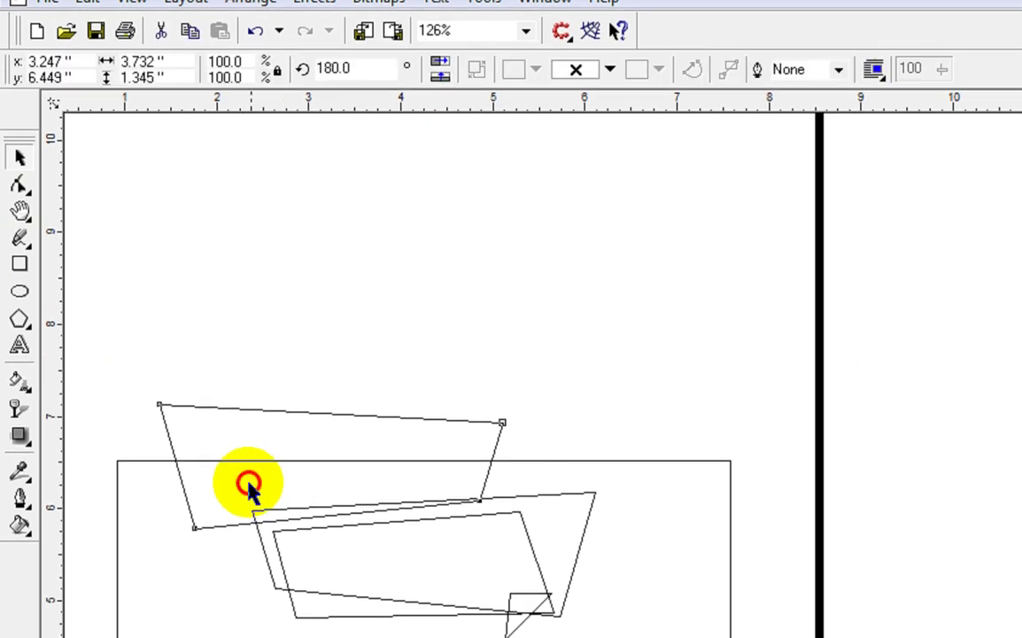
pyautogui.moveTo(249, 483); pyautogui.dragTo(280, 516)
pyautogui.moveTo(543, 395)
pyautogui.mouseDown()
pyautogui.moveTo(531, 438)
pyautogui.moveTo(540, 432)
pyautogui.mouseUp()
pyautogui.moveTo(377, 440)
pyautogui.mouseDown()
pyautogui.moveTo(256, 461)
pyautogui.moveTo(299, 451)
pyautogui.mouseUp()
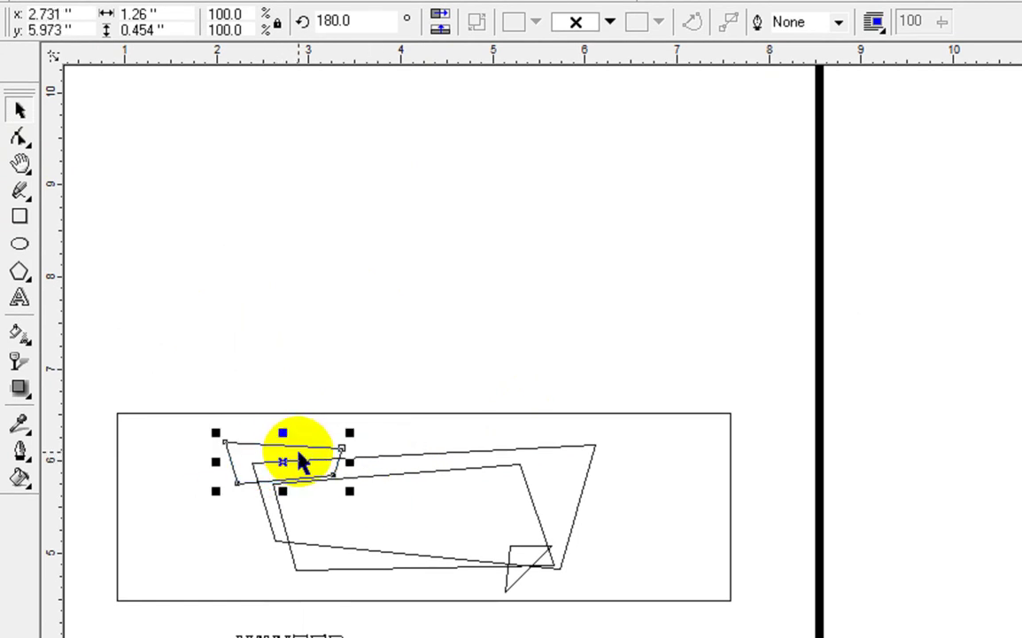
# - Reshape the small quadrilateral's nodes, raising its top-left corner
pyautogui.press('F10')
pyautogui.moveTo(313, 491); pyautogui.dragTo(384, 410)
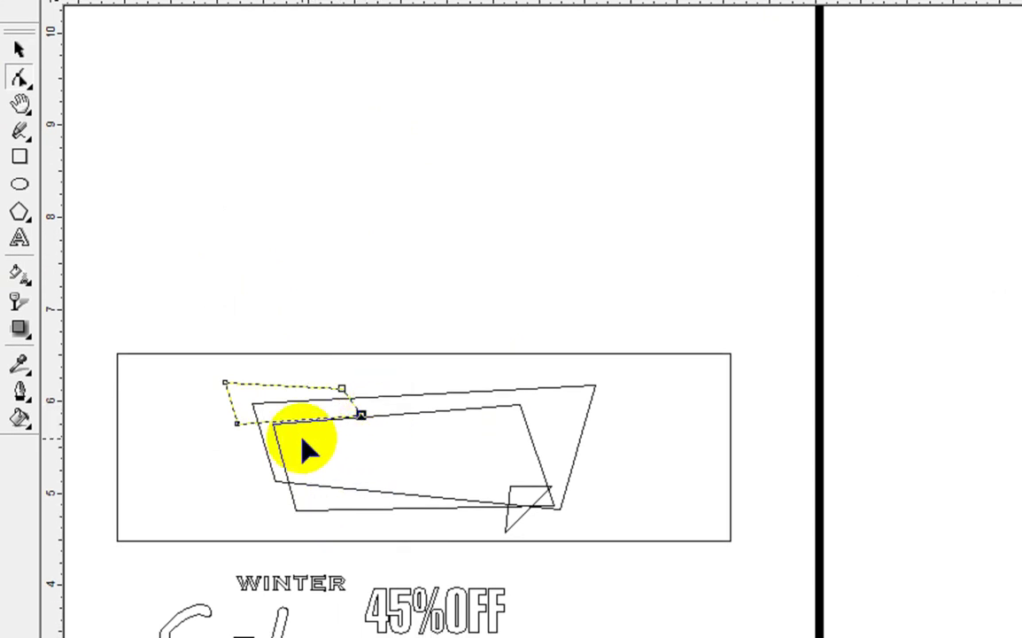
pyautogui.moveTo(224, 383); pyautogui.dragTo(235, 392)
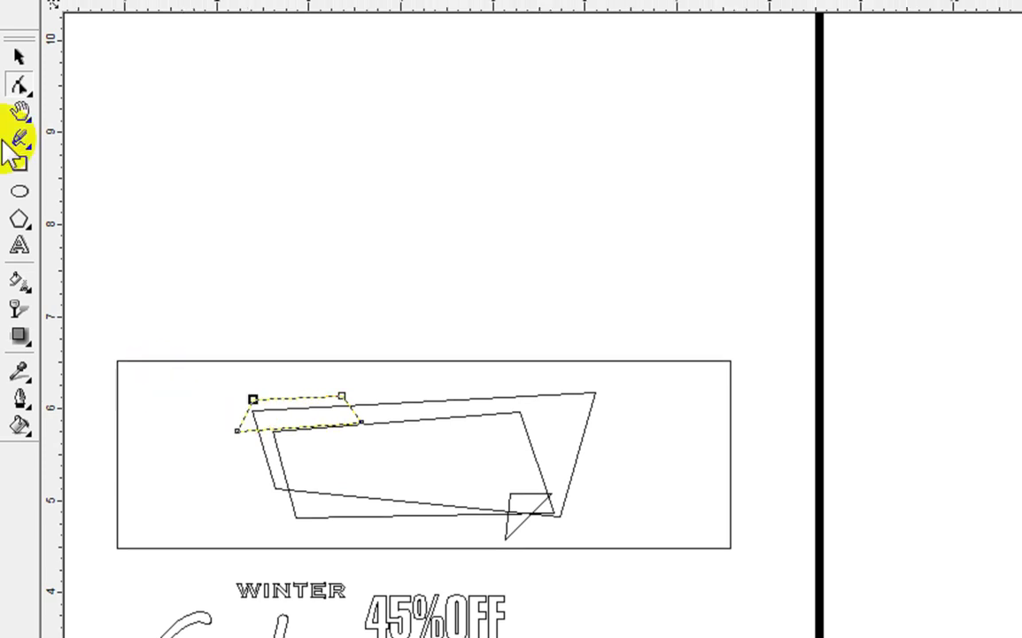
pyautogui.click(20, 48)
pyautogui.hotkey('shift', 'F9')
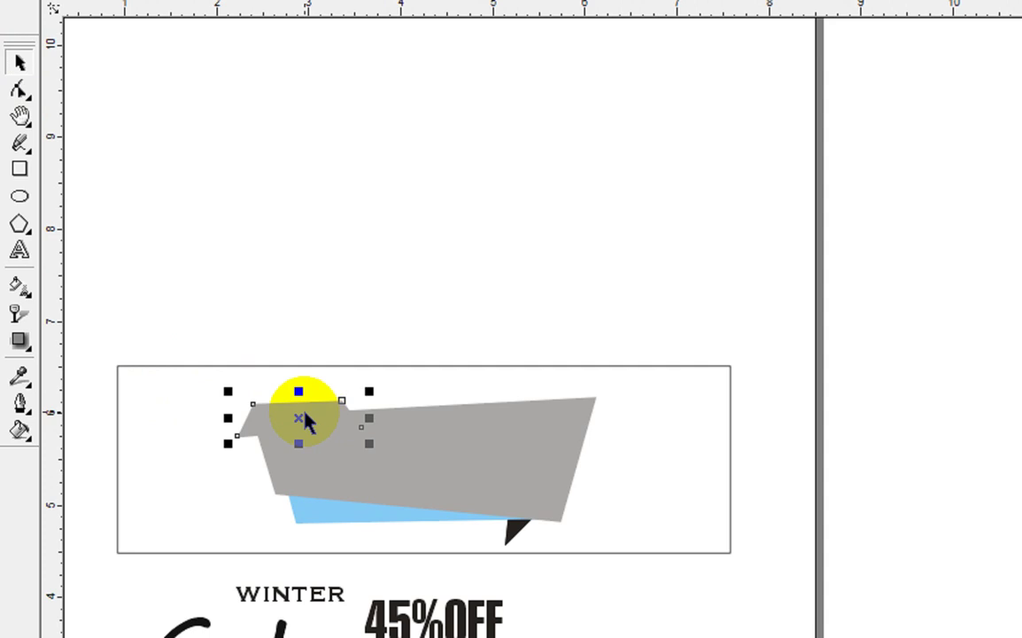
pyautogui.press('F10')
pyautogui.moveTo(234, 348); pyautogui.dragTo(290, 425)
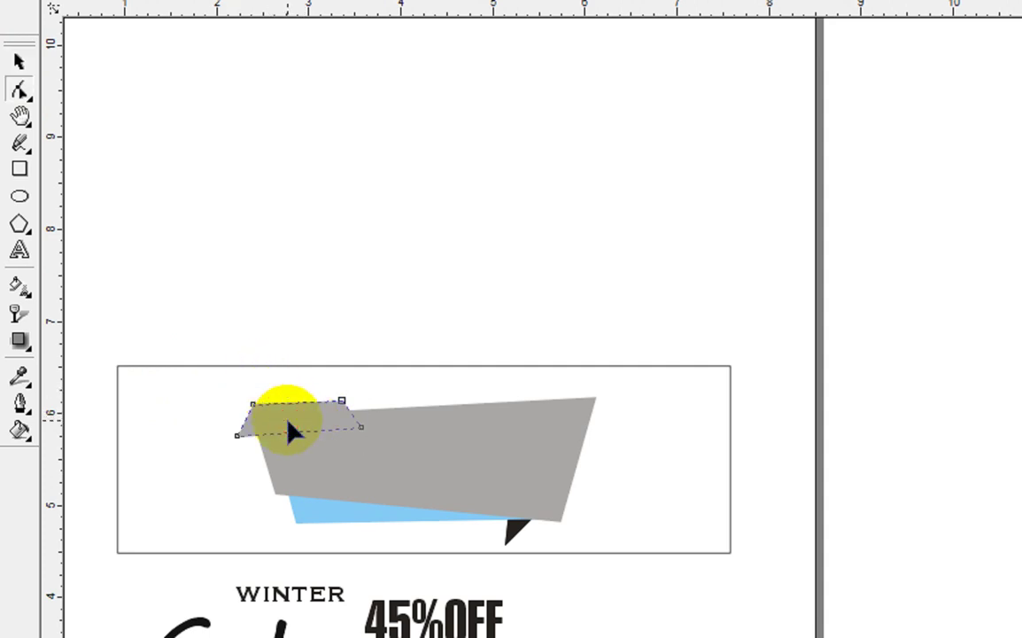
pyautogui.moveTo(247, 382); pyautogui.dragTo(279, 409)
pyautogui.press('Up')
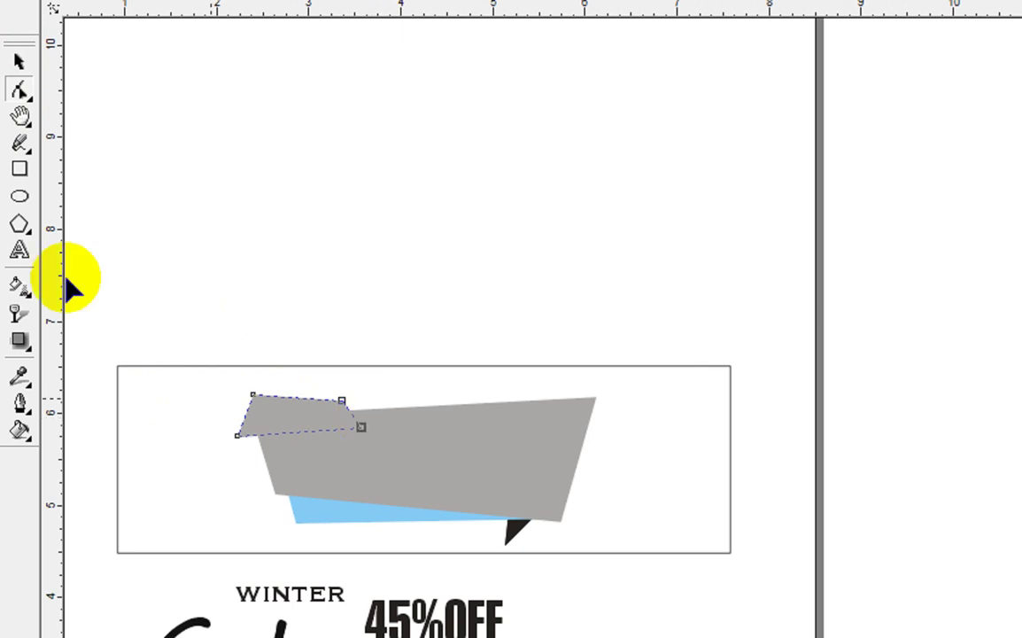
pyautogui.click(18, 102)
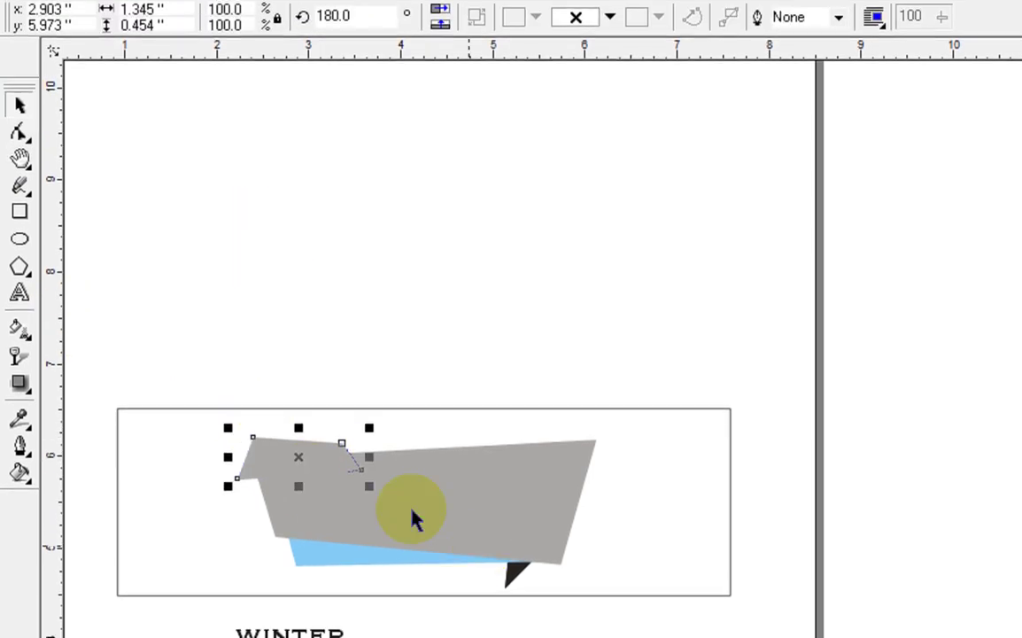
# - Fill the small slanted tag black
pyautogui.moveTo(36, 237); pyautogui.dragTo(331, 312)
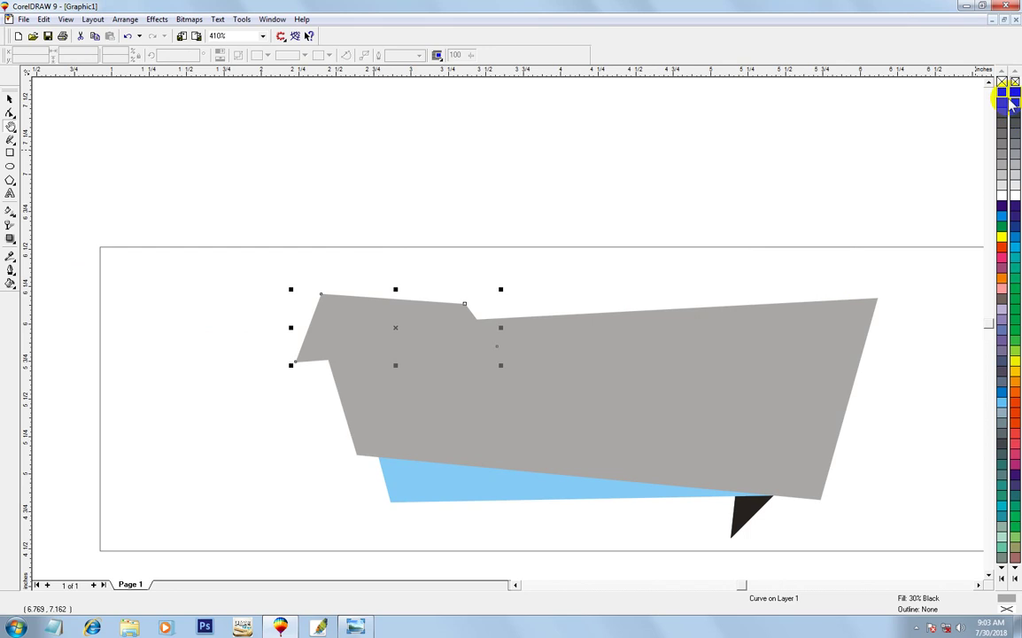
pyautogui.click(1002, 93)
pyautogui.press('F4')
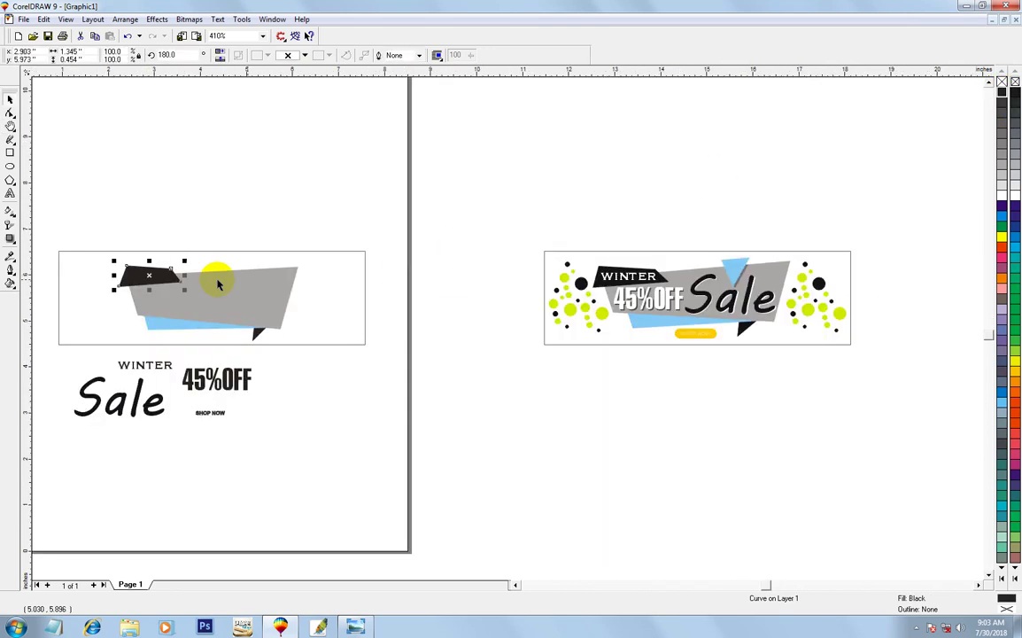
pyautogui.hotkey('shift', 'F9')
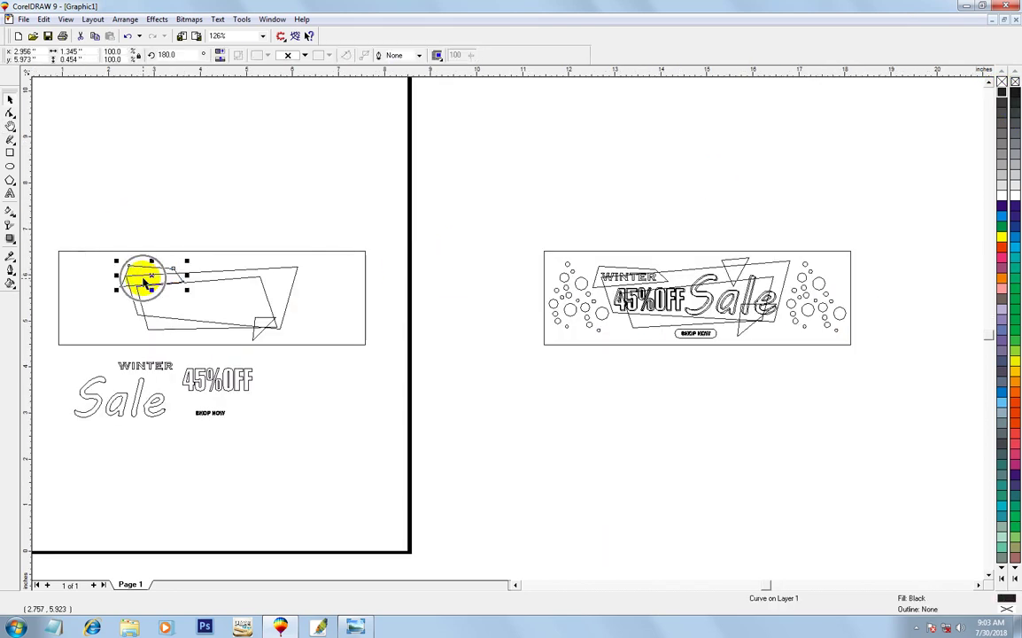
pyautogui.hotkey('shift', 'F9')
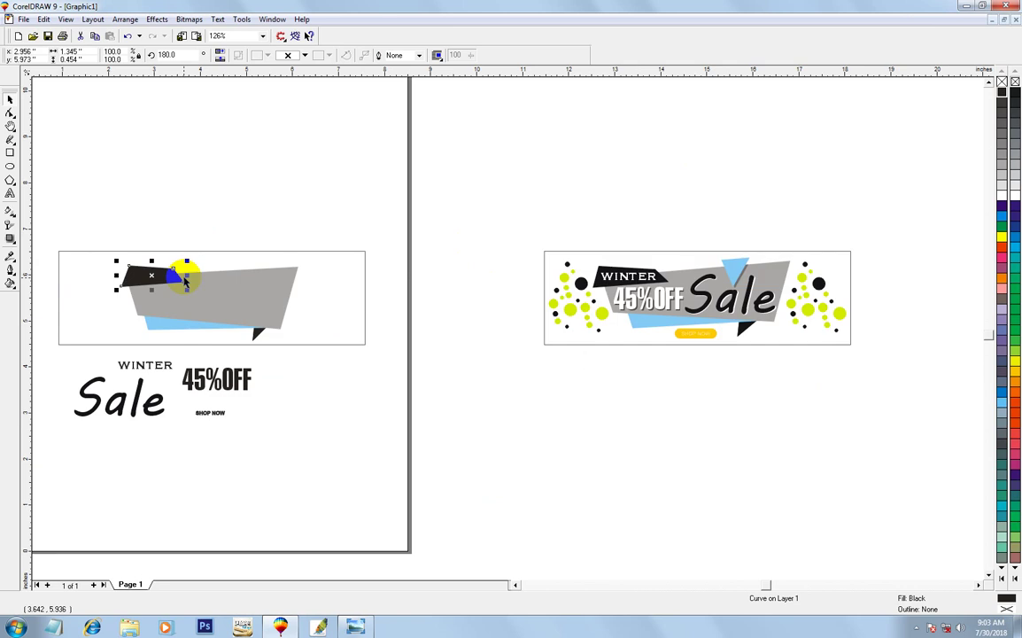
pyautogui.click(322, 379)
# - Move the WINTER text onto the black tag
pyautogui.moveTo(376, 355); pyautogui.dragTo(828, 467)
pyautogui.click(9, 97)
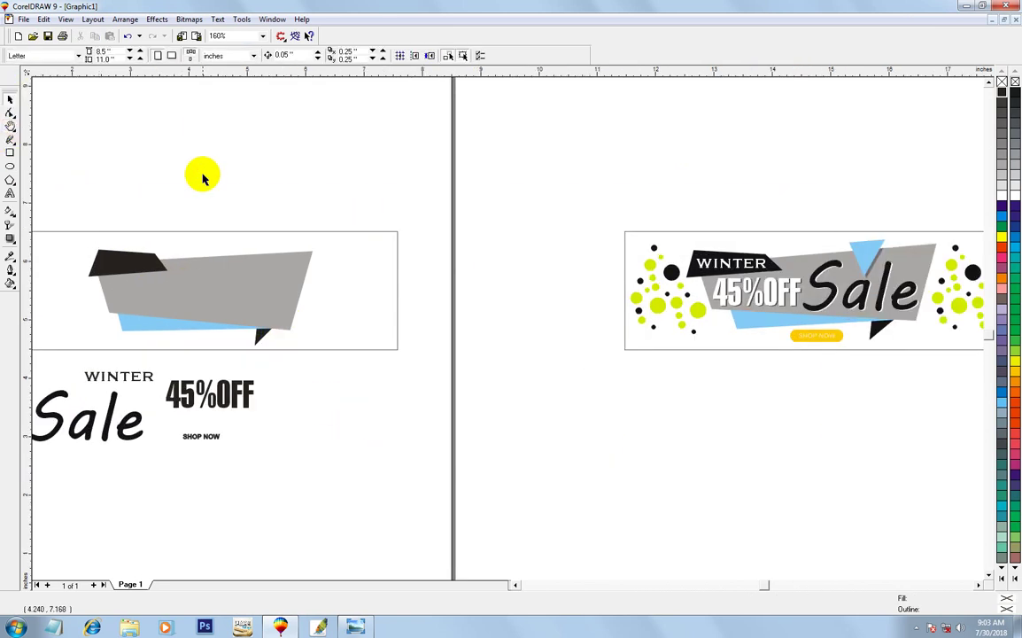
pyautogui.moveTo(116, 376); pyautogui.dragTo(129, 262)
pyautogui.press('F2')
pyautogui.moveTo(93, 202); pyautogui.dragTo(229, 363)
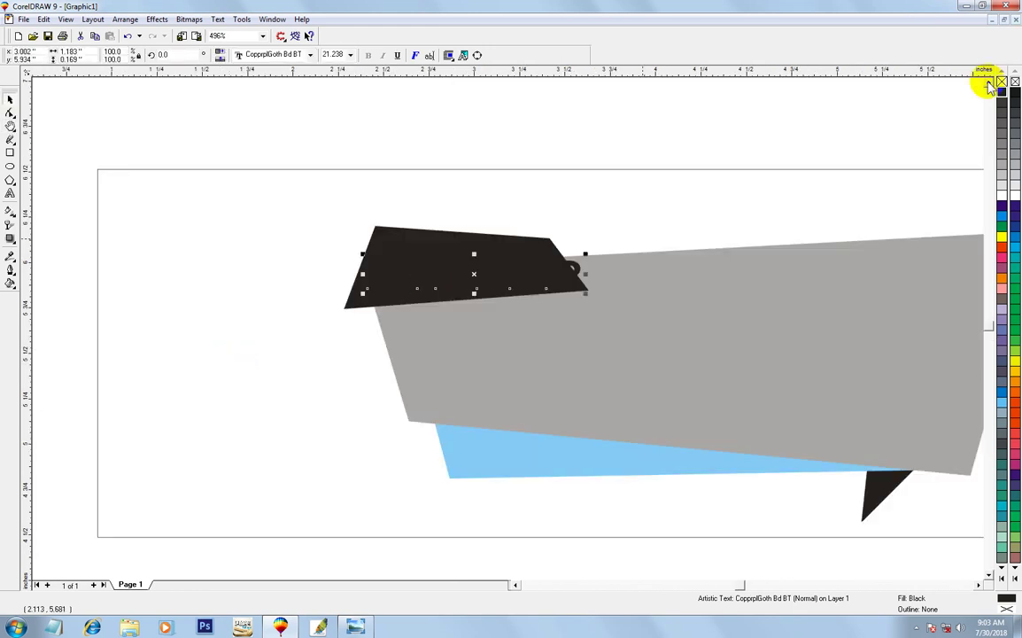
# - Make WINTER white and resize it to span the black tag
pyautogui.click(1000, 194)
pyautogui.keyDown('shift'); pyautogui.click(517, 257); pyautogui.keyUp('shift')
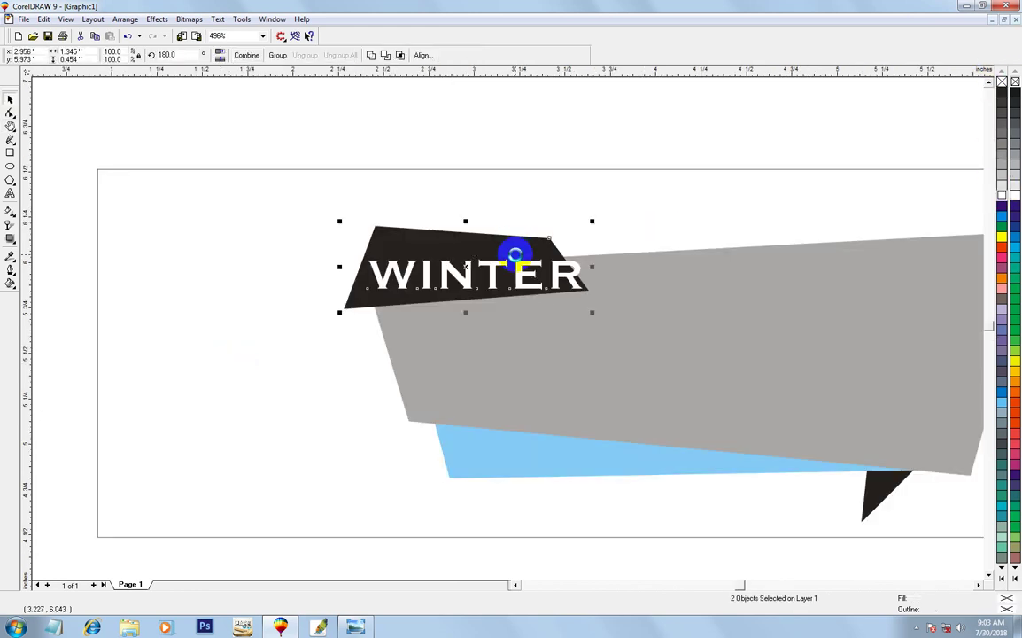
pyautogui.click(524, 125)
pyautogui.click(523, 258)
pyautogui.click(522, 292)
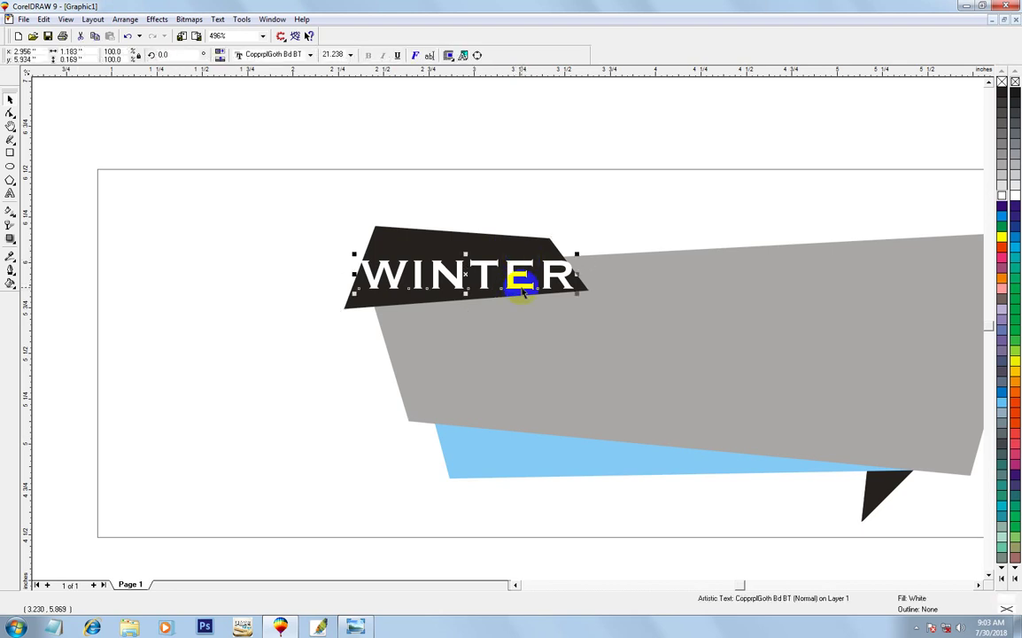
pyautogui.moveTo(577, 293); pyautogui.dragTo(557, 290)
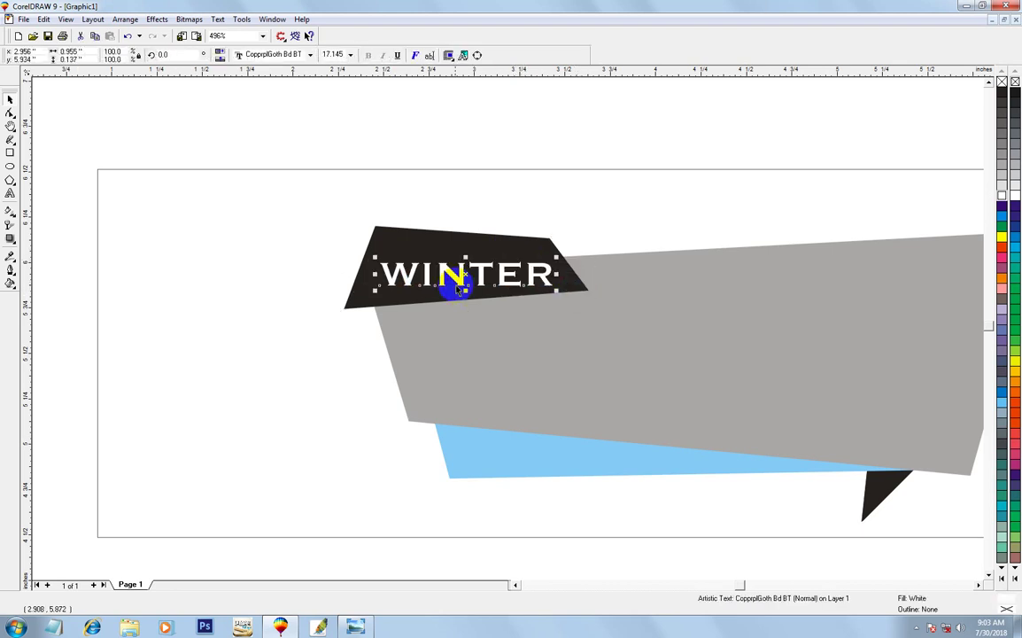
pyautogui.moveTo(456, 277); pyautogui.dragTo(448, 277)
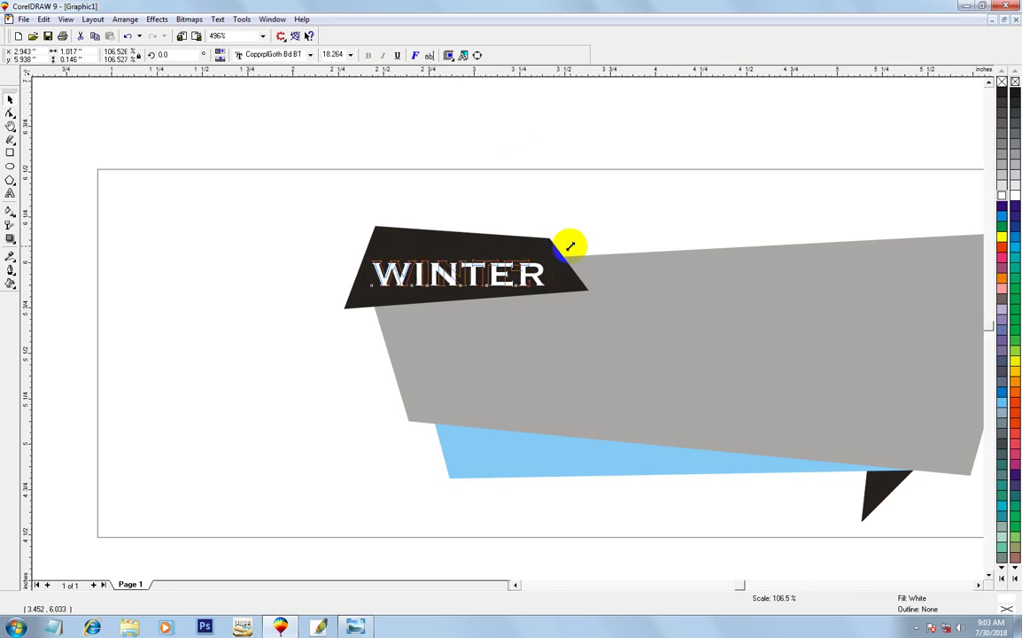
pyautogui.moveTo(550, 257); pyautogui.dragTo(567, 253)
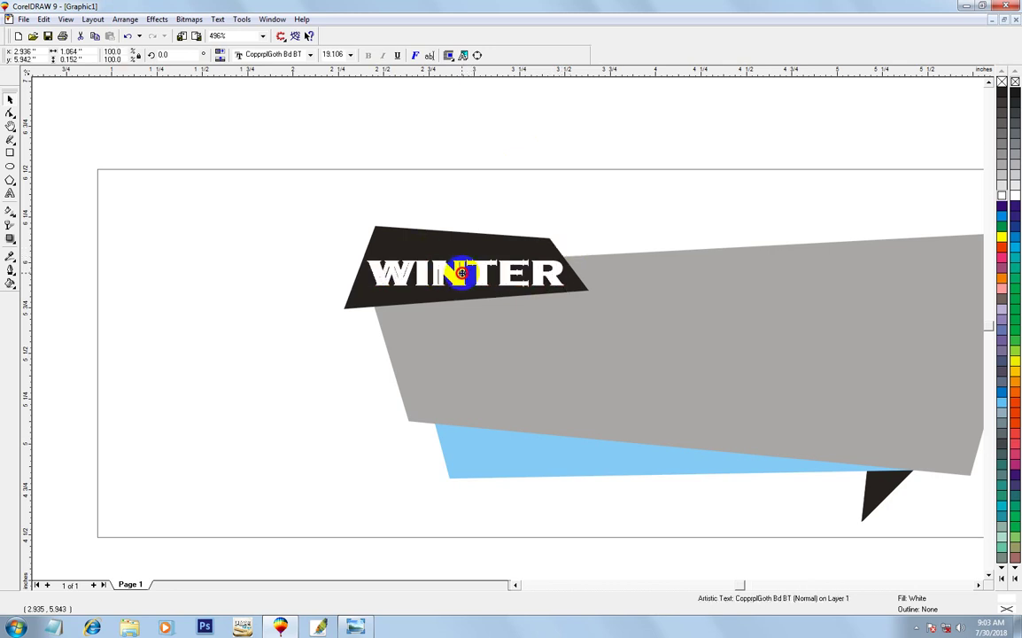
# - Marquee-select the left banner shapes, delete them, then restore them with undo
pyautogui.press('F4')
pyautogui.moveTo(46, 180); pyautogui.dragTo(327, 363)
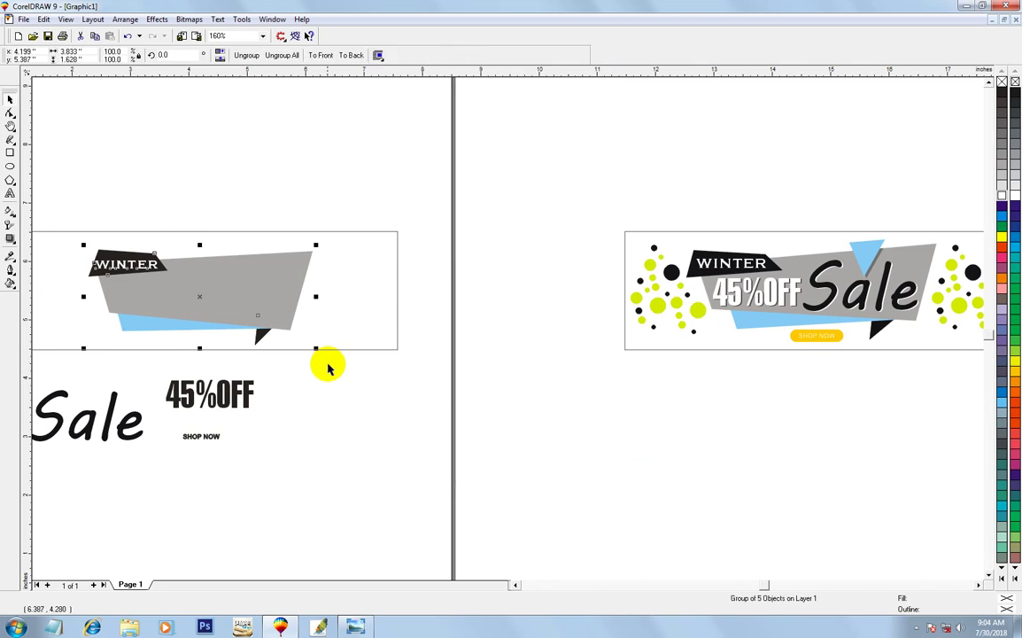
pyautogui.press('Delete')
pyautogui.hotkey('ctrl', 'z')
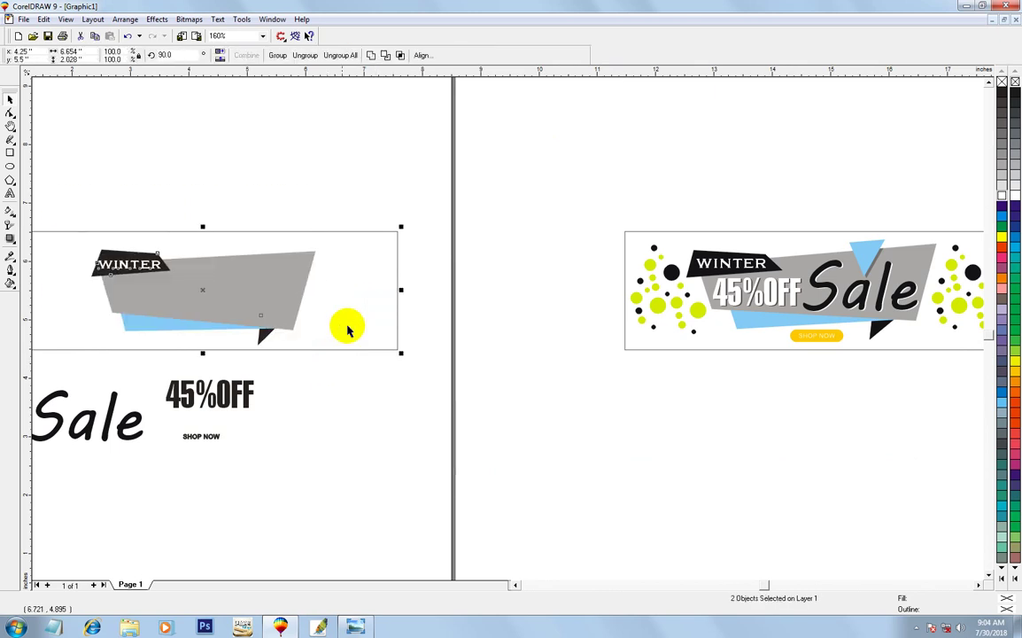
pyautogui.press('Escape')
pyautogui.press('F4')
# - Rescale the five-piece banner group slightly smaller and higher, then zoom in on the page
pyautogui.click(296, 306)
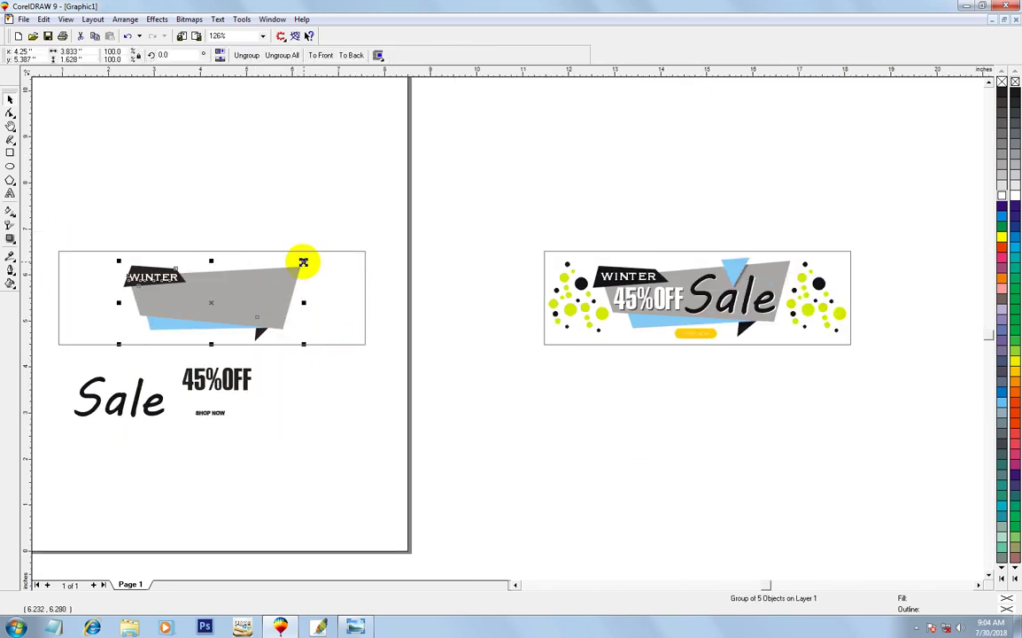
pyautogui.moveTo(303, 262); pyautogui.dragTo(320, 257)
pyautogui.moveTo(268, 302); pyautogui.dragTo(266, 298)
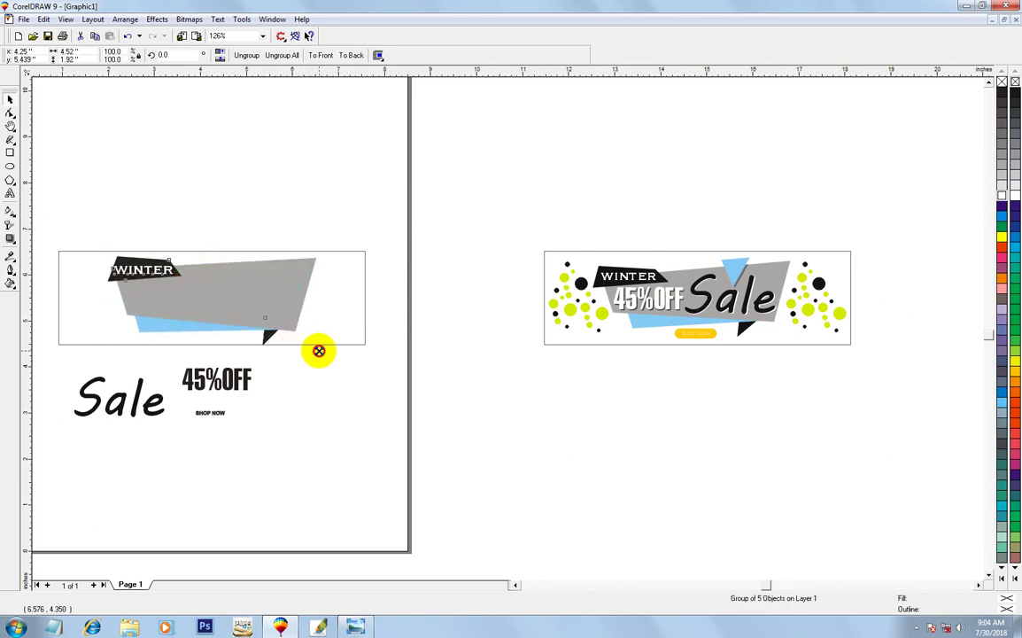
pyautogui.moveTo(317, 347); pyautogui.dragTo(315, 345)
pyautogui.click(303, 380)
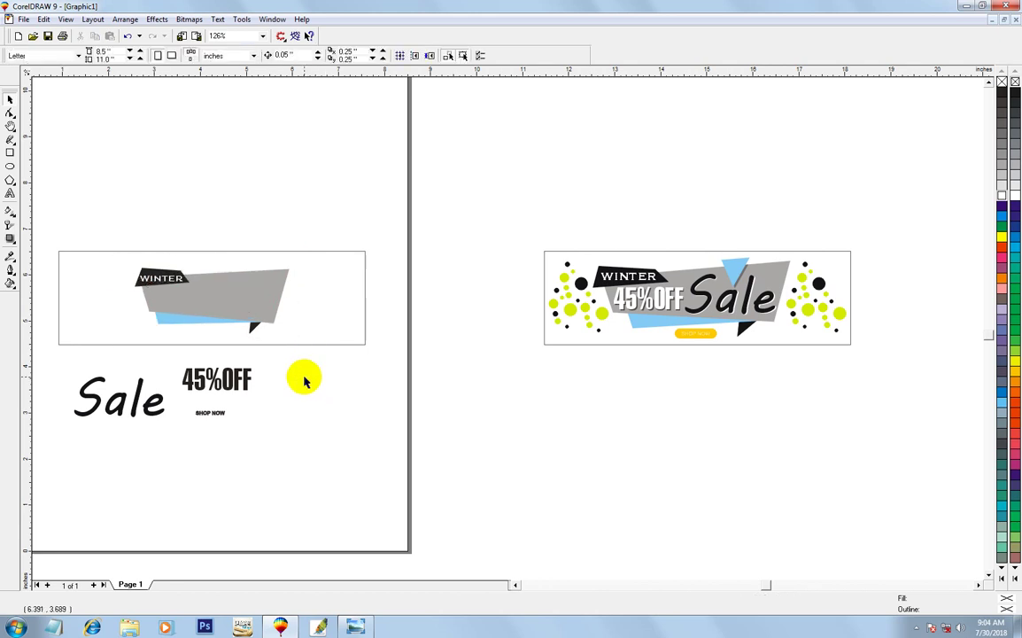
pyautogui.scroll(-1, 192, 349)
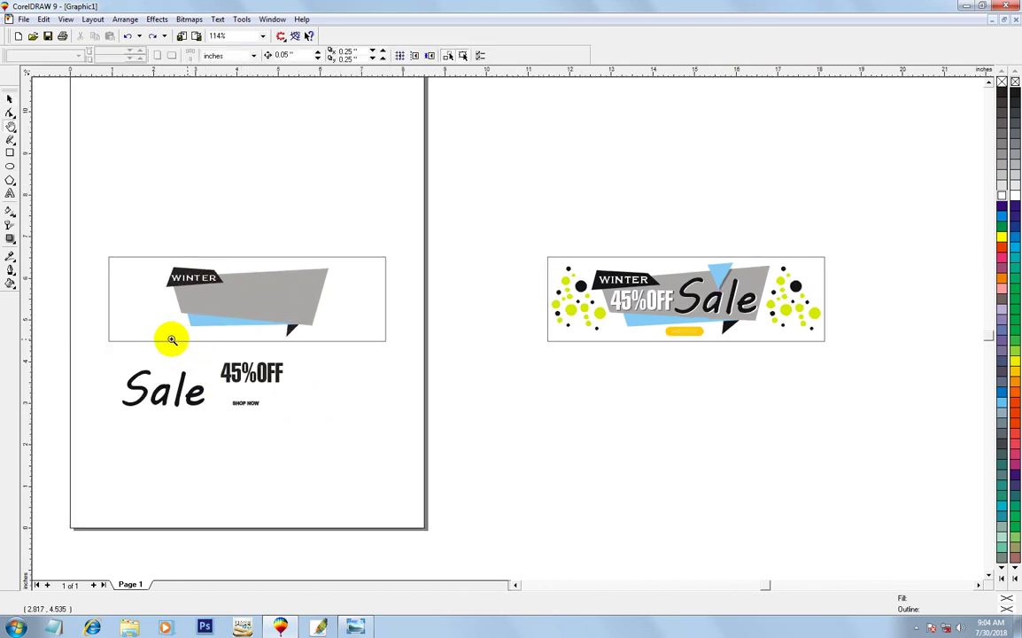
pyautogui.moveTo(80, 205); pyautogui.dragTo(844, 489)
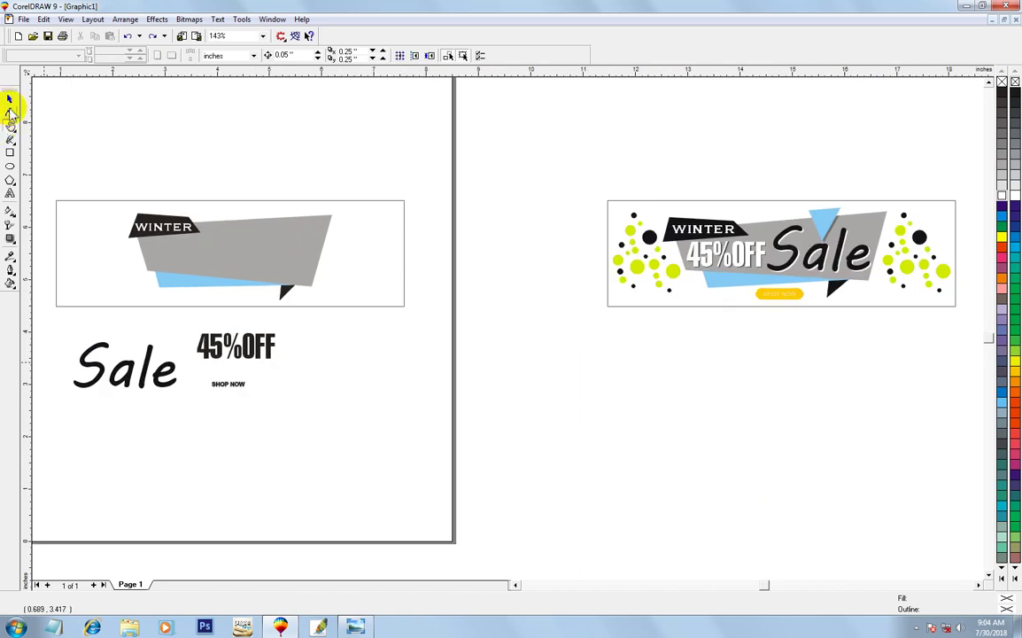
# - Copy 45%OFF below WINTER, fill it white and enlarge it slightly to 48.54 pt
pyautogui.click(10, 102)
pyautogui.click(229, 347)
pyautogui.moveTo(234, 347); pyautogui.dragTo(188, 254)
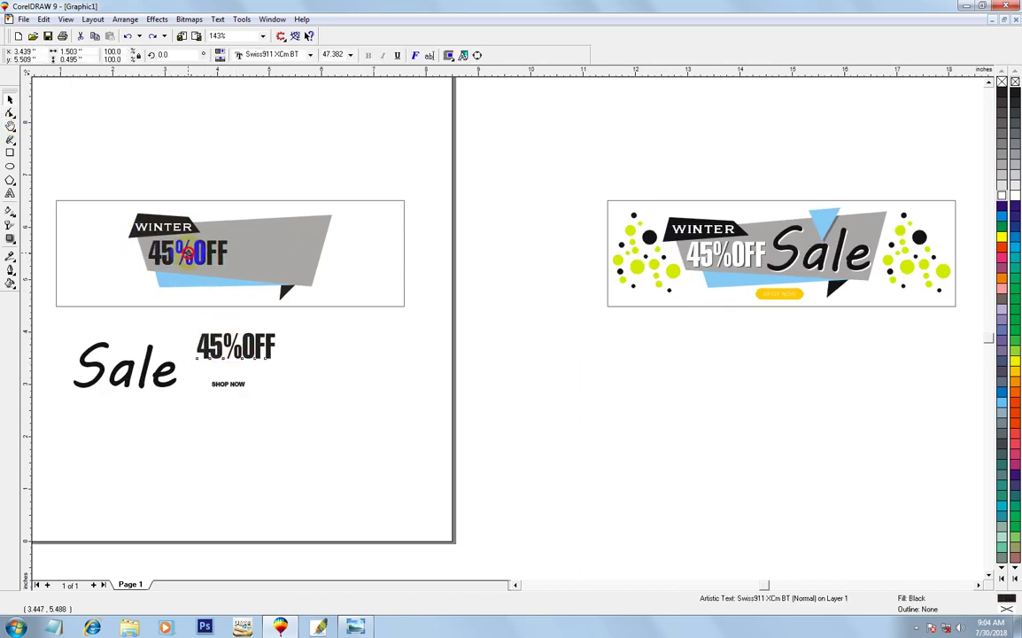
pyautogui.moveTo(87, 225); pyautogui.dragTo(336, 329)
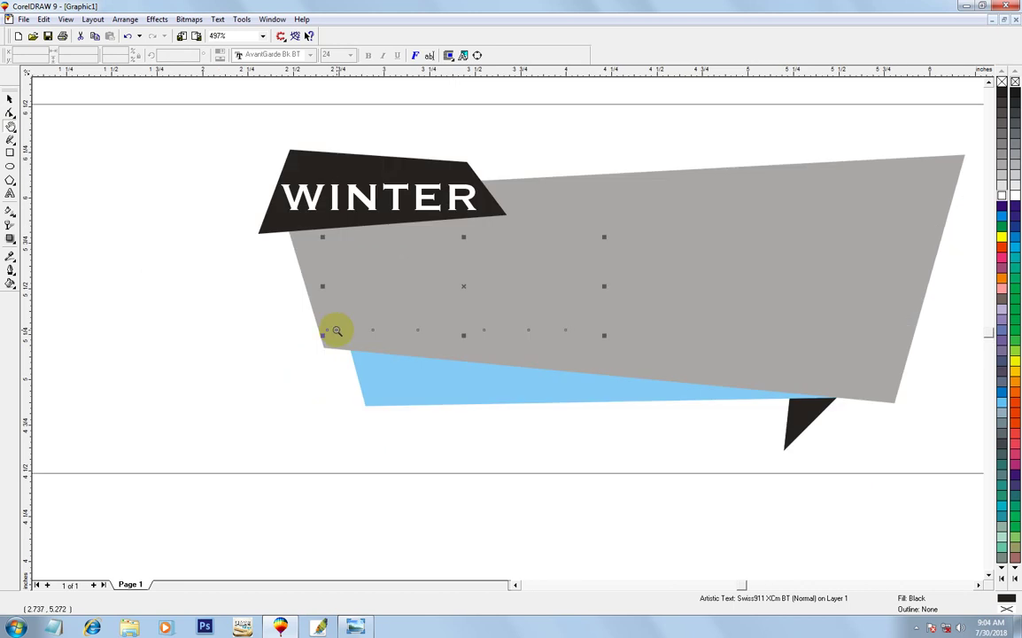
pyautogui.click(1001, 195)
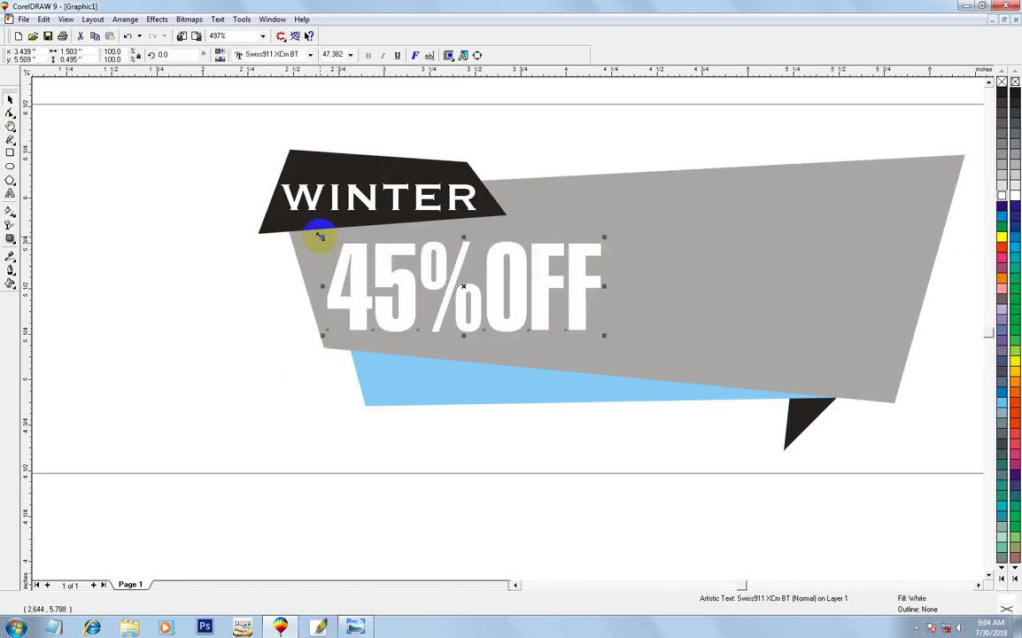
pyautogui.moveTo(321, 236); pyautogui.dragTo(317, 235)
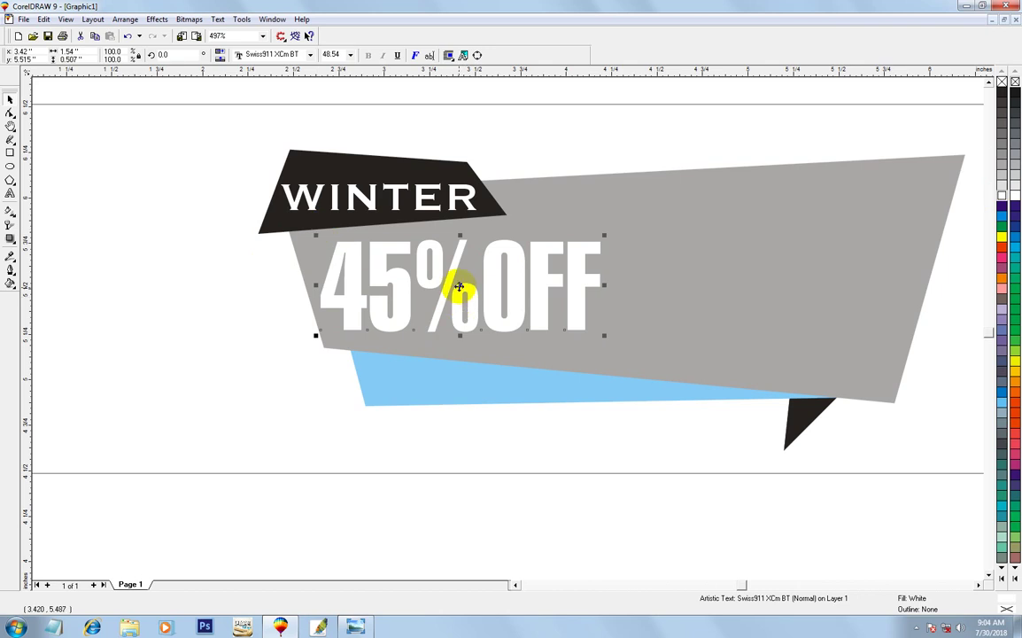
# - Add a 70% Black copy of 45%OFF, offset down-right and placed behind it
pyautogui.moveTo(460, 286); pyautogui.dragTo(463, 289)
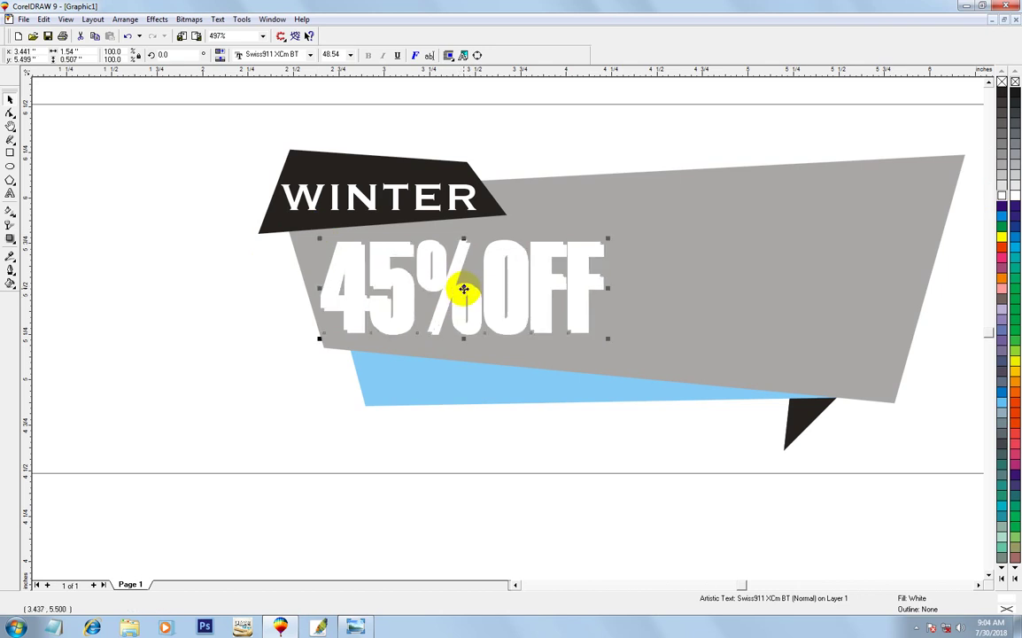
pyautogui.click(1002, 125)
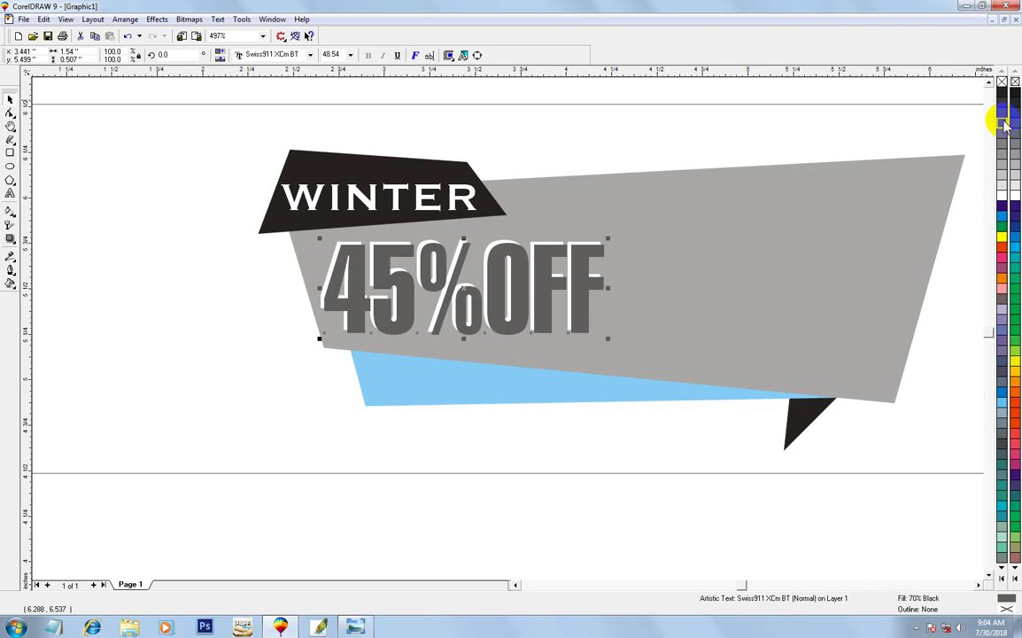
pyautogui.hotkey('ctrl', 'pagedown')
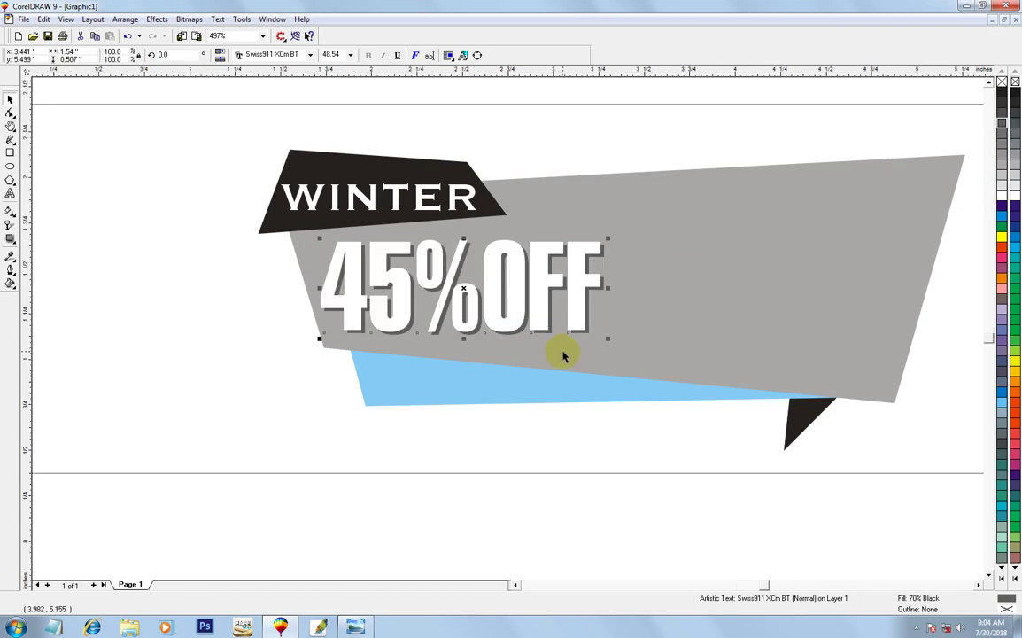
pyautogui.press('F4')
pyautogui.press('Escape')
# - Move the black Sale text onto the grey banner beside 45%OFF, in front and slightly narrowed
pyautogui.click(138, 368)
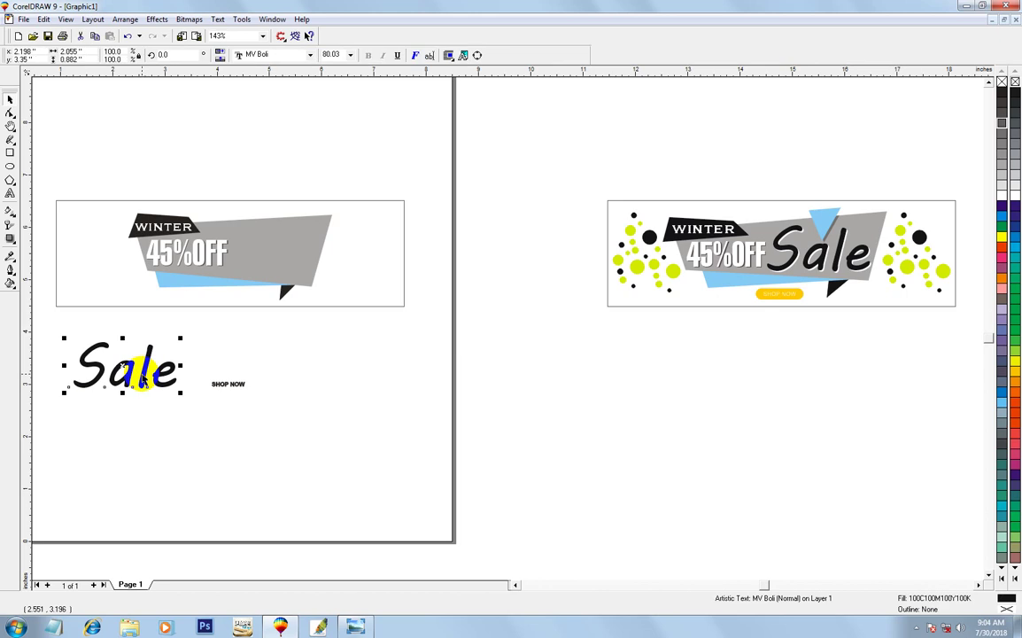
pyautogui.moveTo(122, 370); pyautogui.dragTo(276, 251)
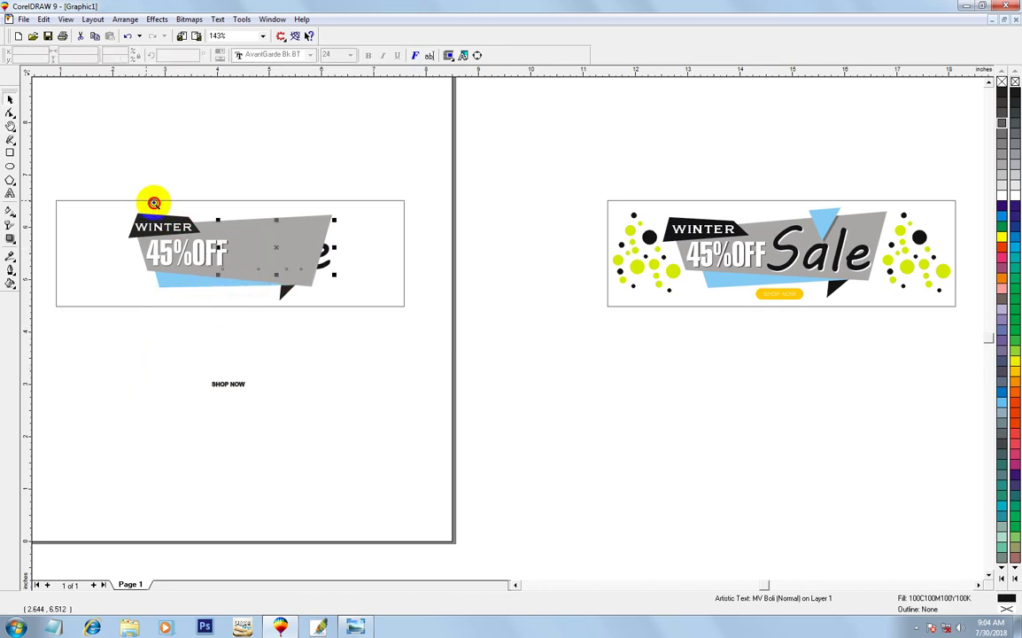
pyautogui.moveTo(149, 200); pyautogui.dragTo(408, 321)
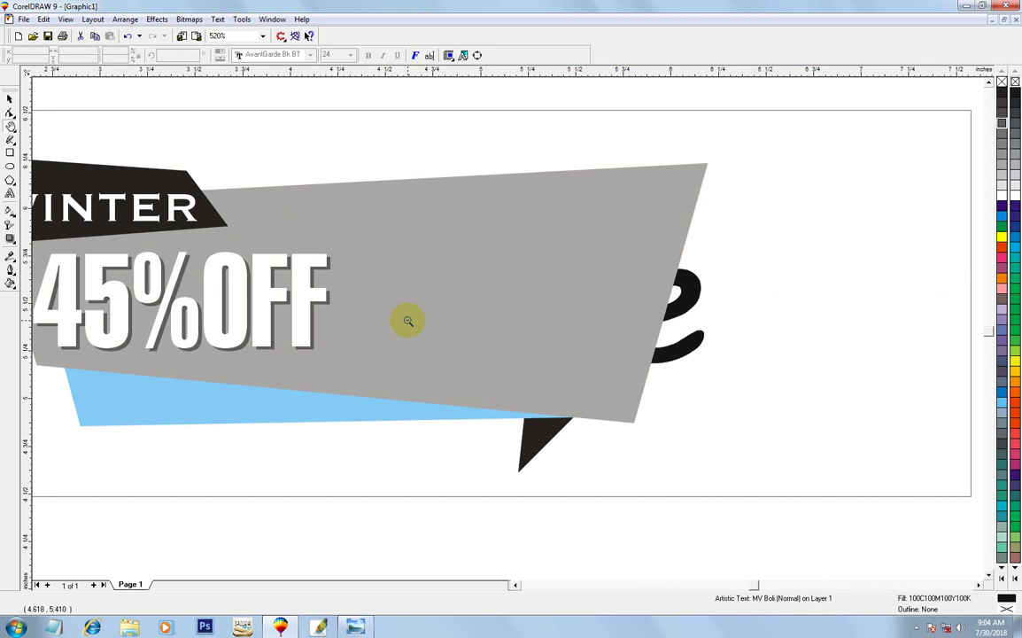
pyautogui.hotkey('shift', 'pageup')
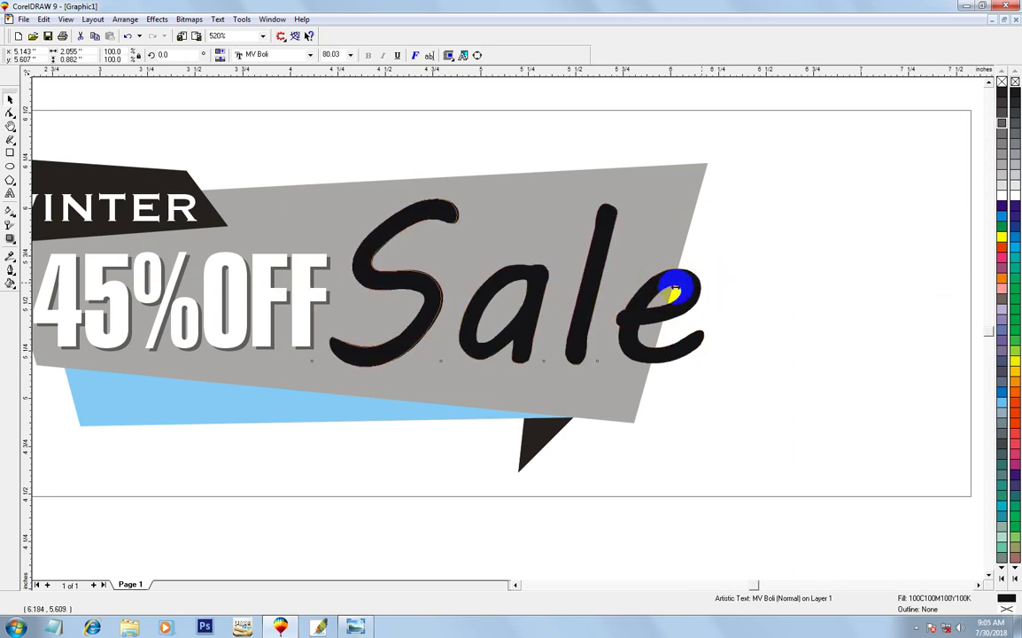
pyautogui.moveTo(675, 290); pyautogui.dragTo(676, 291)
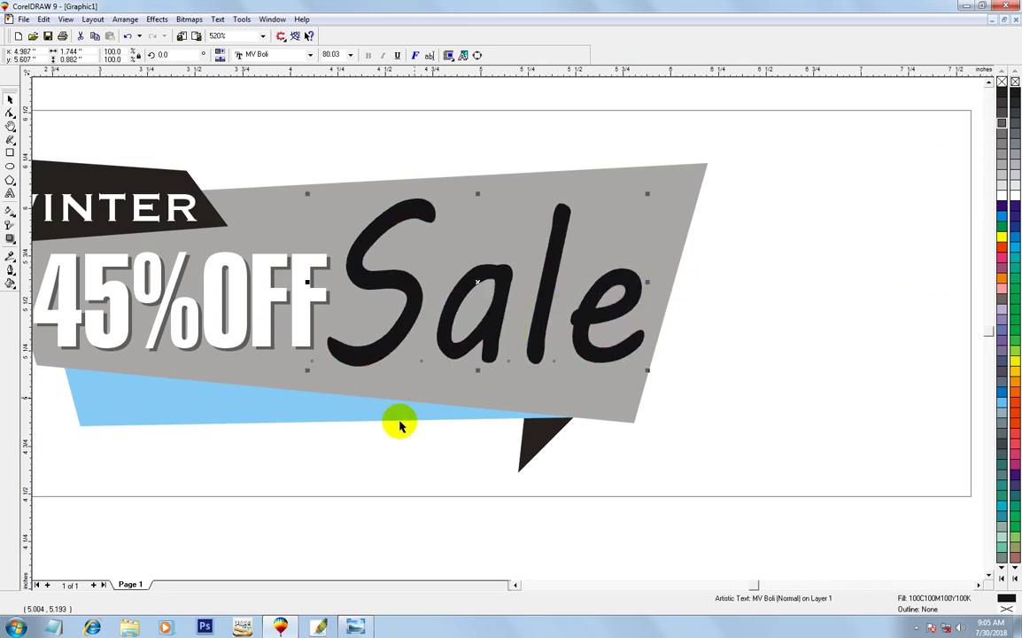
# - Duplicate Sale, fill the copy white and send it behind the black text
pyautogui.click(483, 338)
pyautogui.click(483, 337)
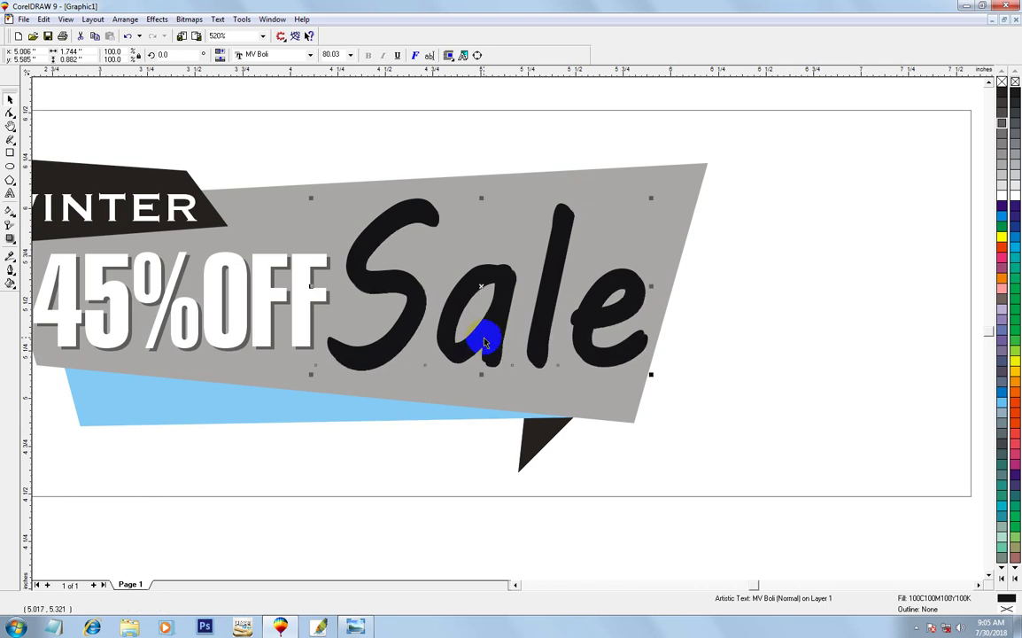
pyautogui.click(1001, 200)
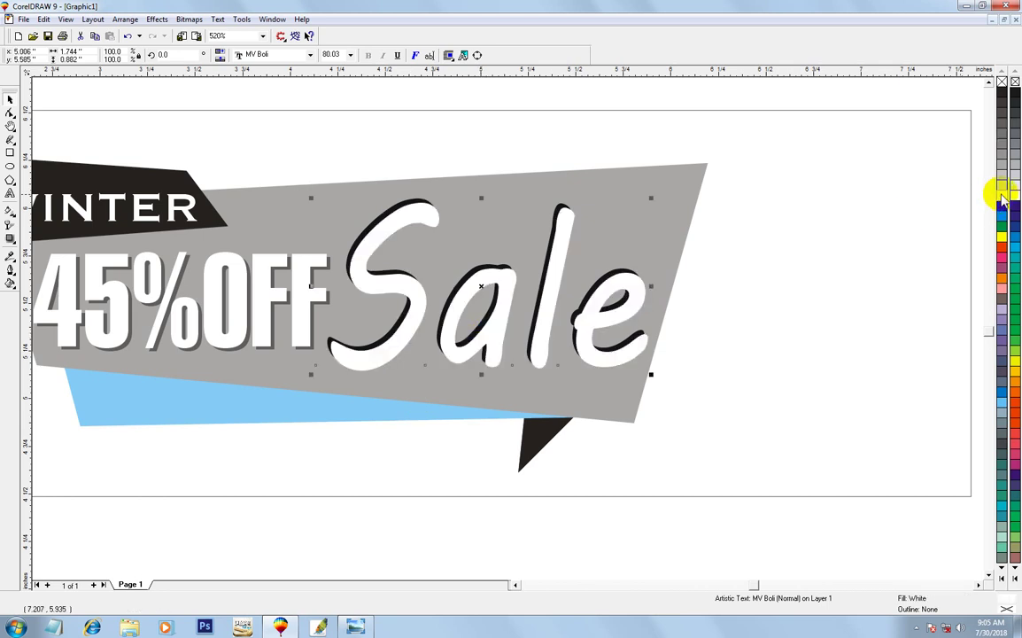
pyautogui.hotkey('ctrl', 'pagedown')
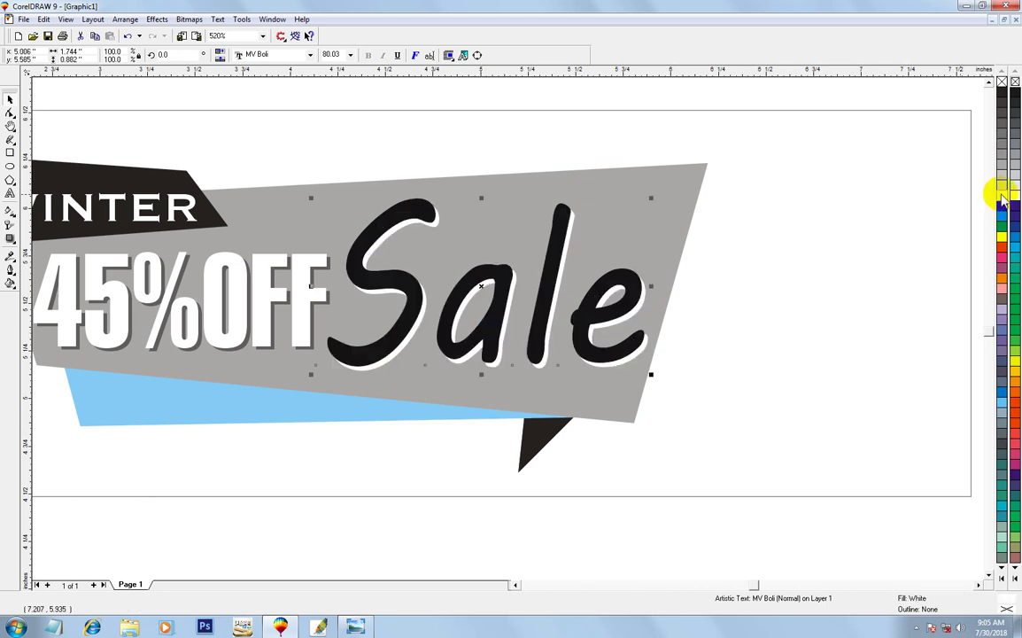
pyautogui.press('F4')
pyautogui.click(346, 398)
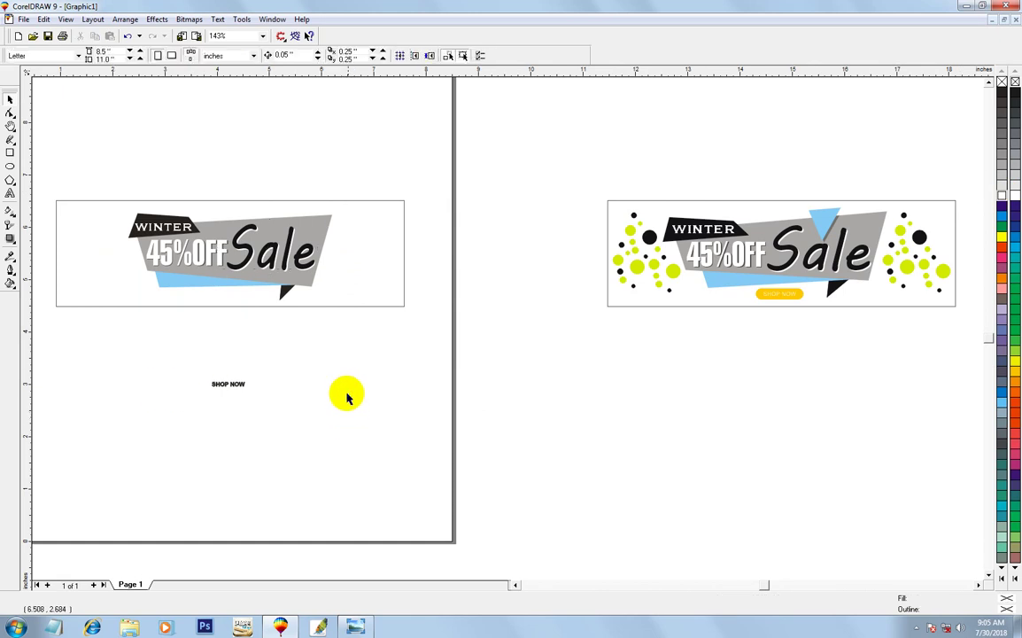
# - Zoom into the OFF Sale area and draw a tall rectangle converted to curves
pyautogui.press('F2')
pyautogui.moveTo(246, 146); pyautogui.dragTo(460, 328)
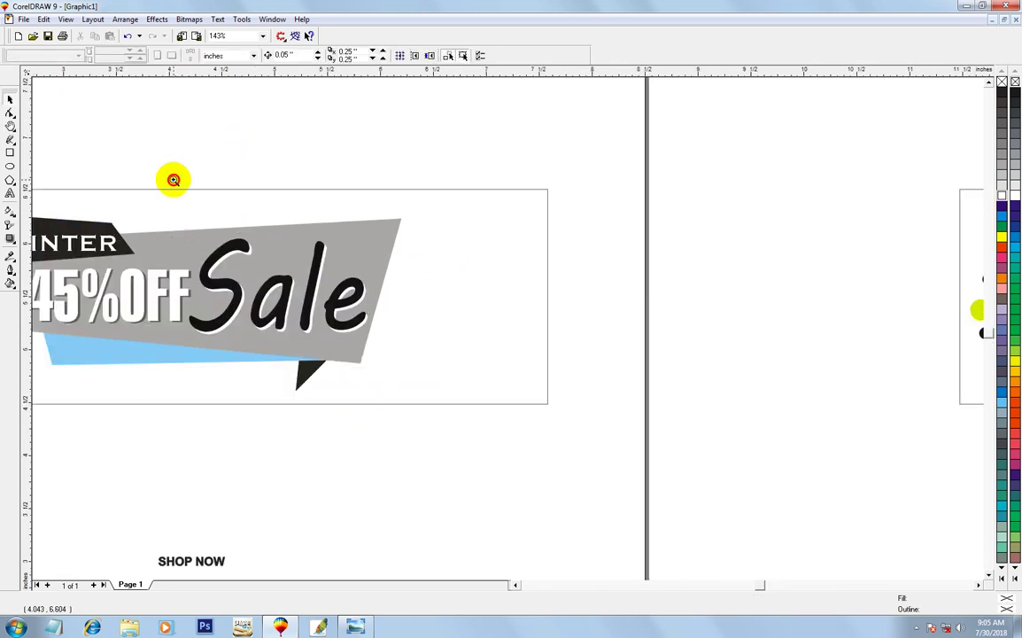
pyautogui.moveTo(170, 320); pyautogui.dragTo(409, 221)
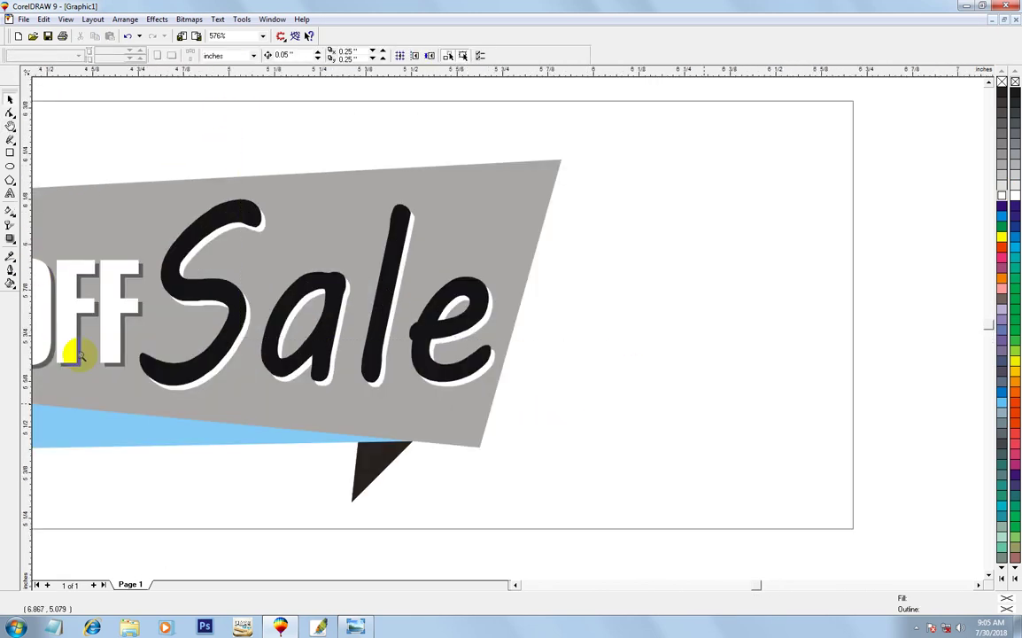
pyautogui.click(11, 152)
pyautogui.moveTo(212, 145); pyautogui.dragTo(327, 308)
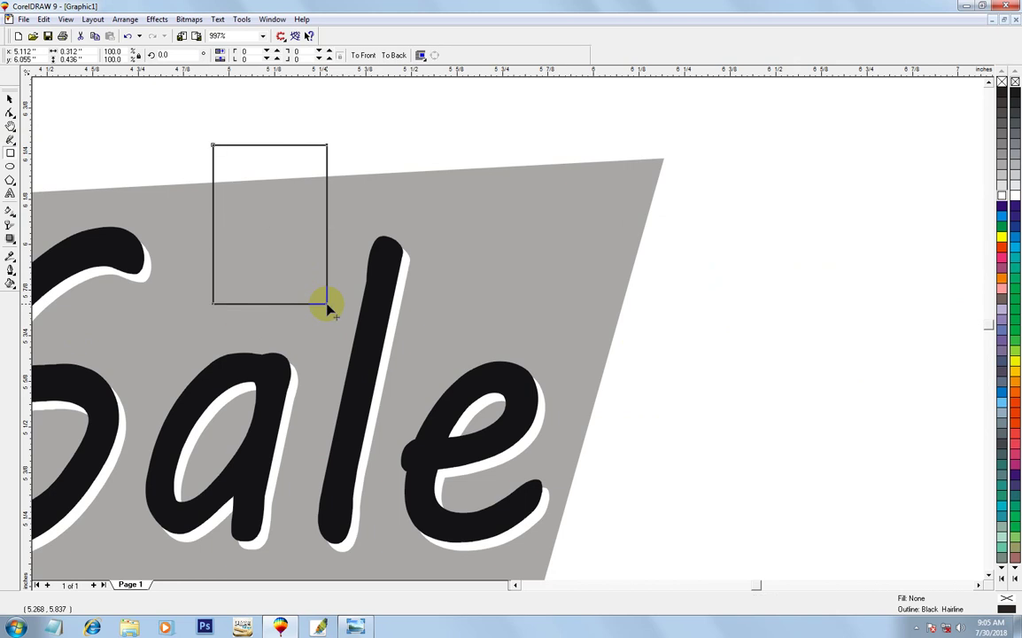
pyautogui.hotkey('ctrl', 'q')
pyautogui.press('F10')
# - Delete a corner node and nudge the remaining nodes into a downward-pointing triangle
pyautogui.press('Delete')
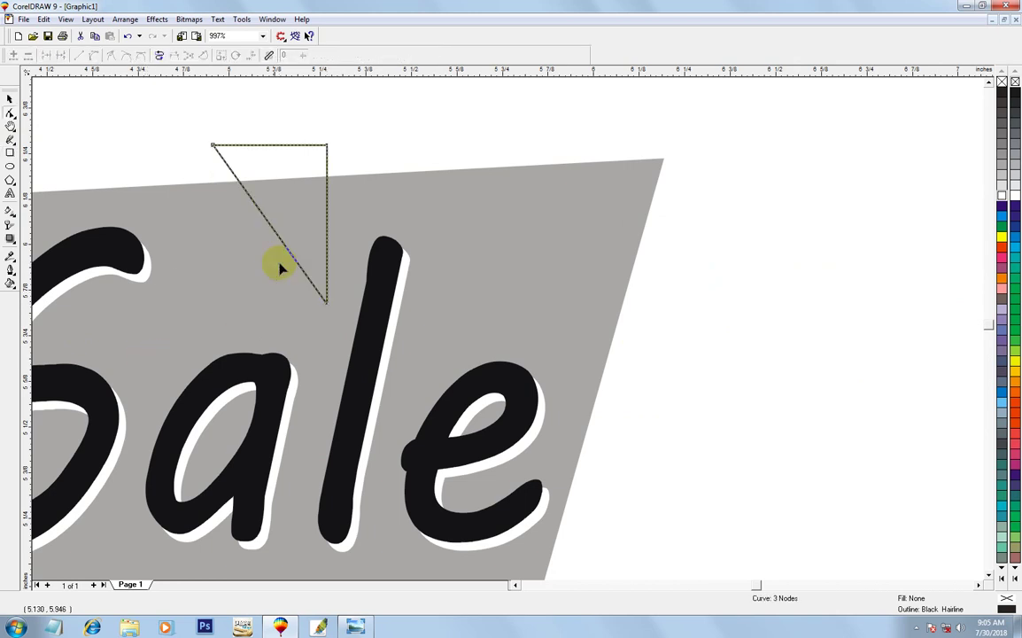
pyautogui.moveTo(271, 361); pyautogui.dragTo(406, 250)
pyautogui.press('Left')
pyautogui.press('Left')
pyautogui.press('Left')
pyautogui.press('Left')
pyautogui.press('Left')
pyautogui.press('Right')
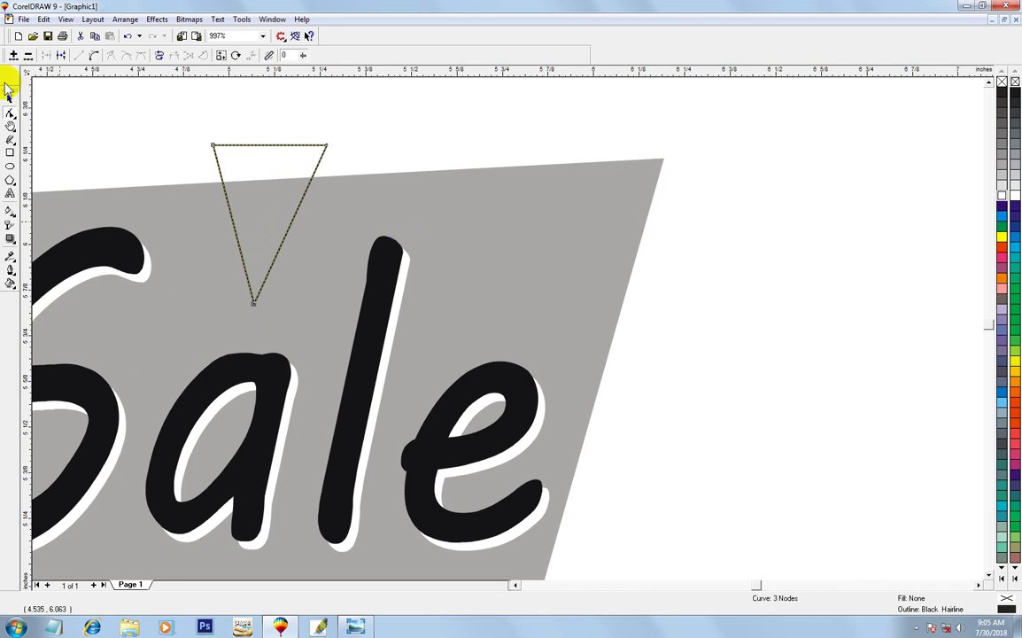
pyautogui.moveTo(165, 128); pyautogui.dragTo(221, 179)
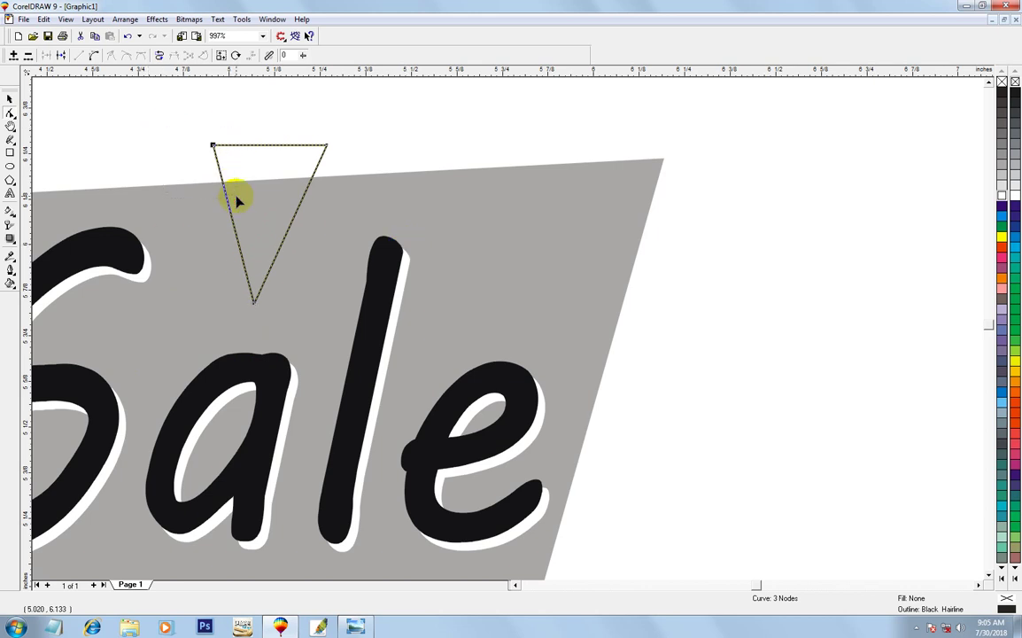
pyautogui.press('Down')
pyautogui.moveTo(310, 121); pyautogui.dragTo(357, 203)
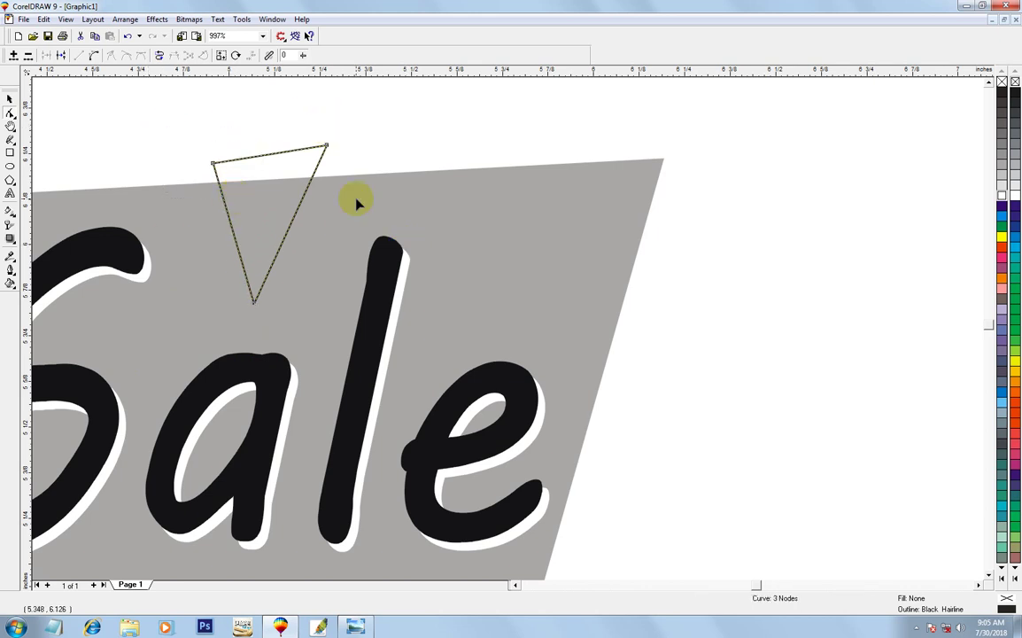
pyautogui.press('Down')
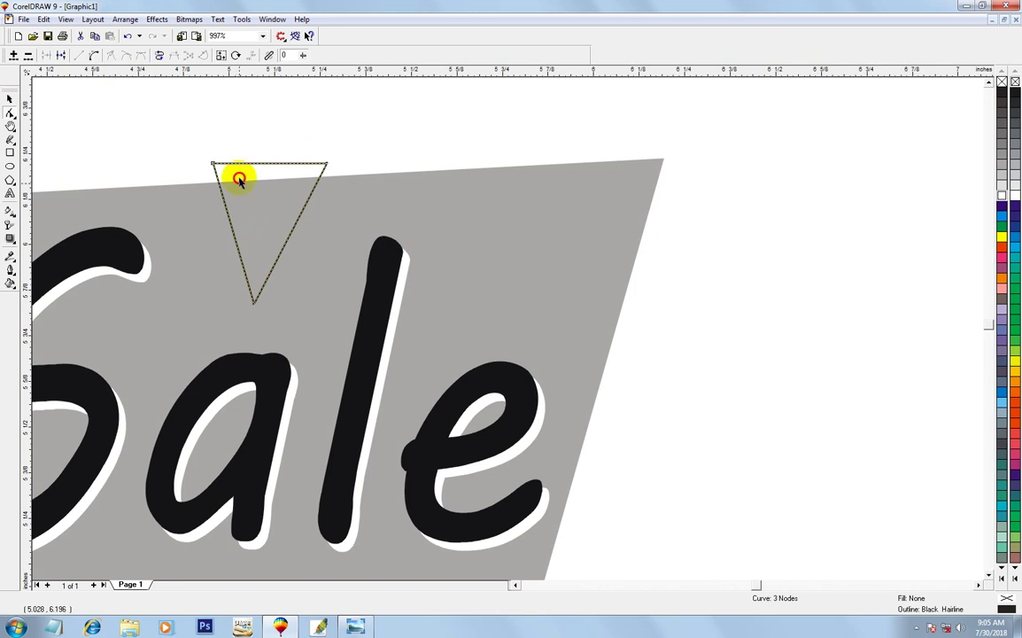
pyautogui.click(215, 163)
pyautogui.moveTo(214, 164); pyautogui.dragTo(214, 172)
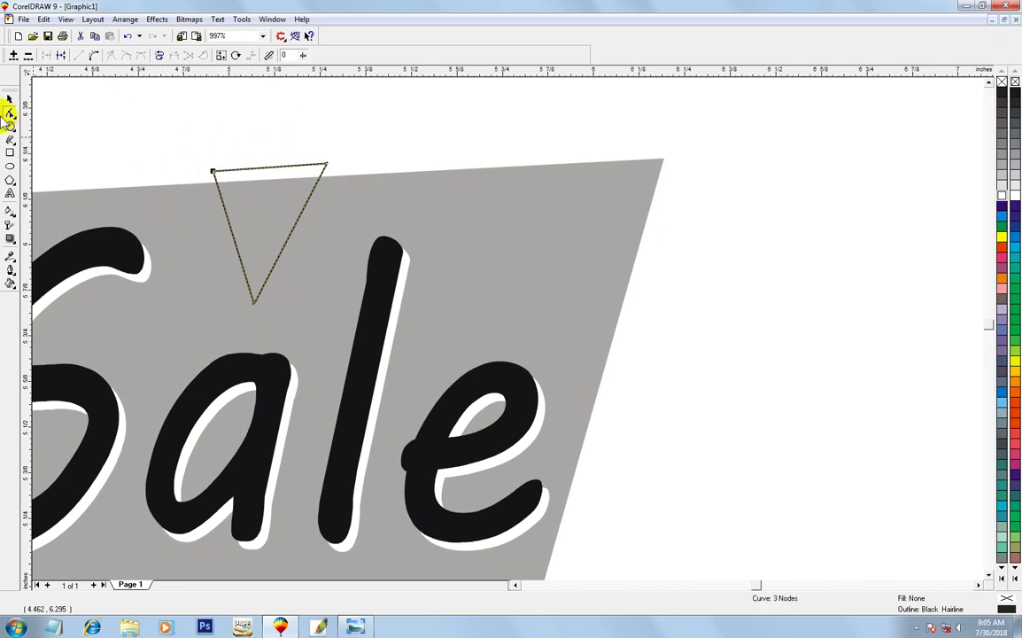
# - Enlarge the triangle, shift it slightly right, and fill it light blue C30
pyautogui.click(11, 102)
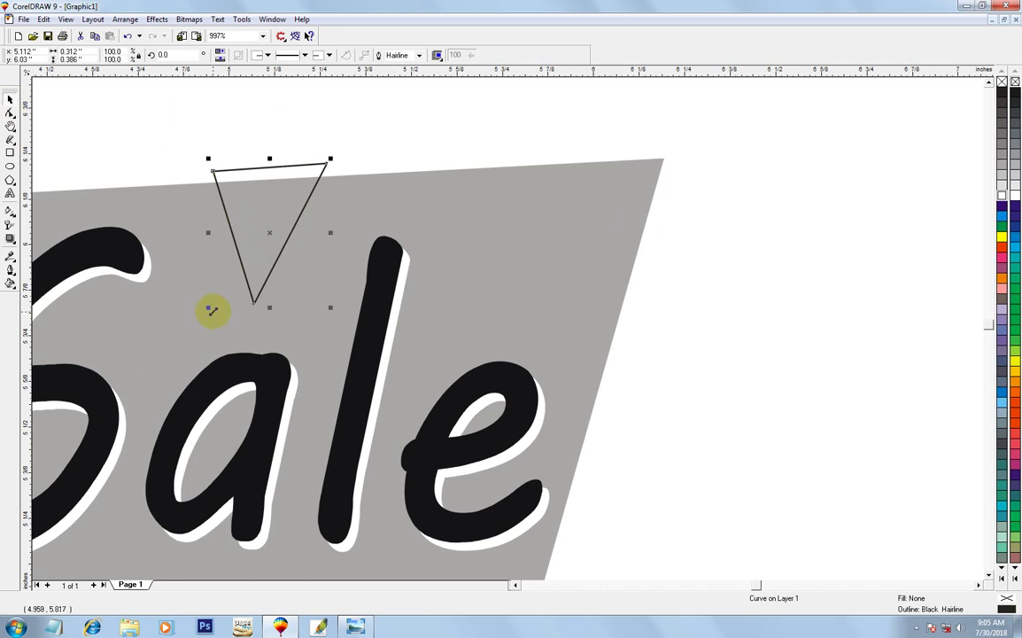
pyautogui.moveTo(211, 310); pyautogui.dragTo(190, 354)
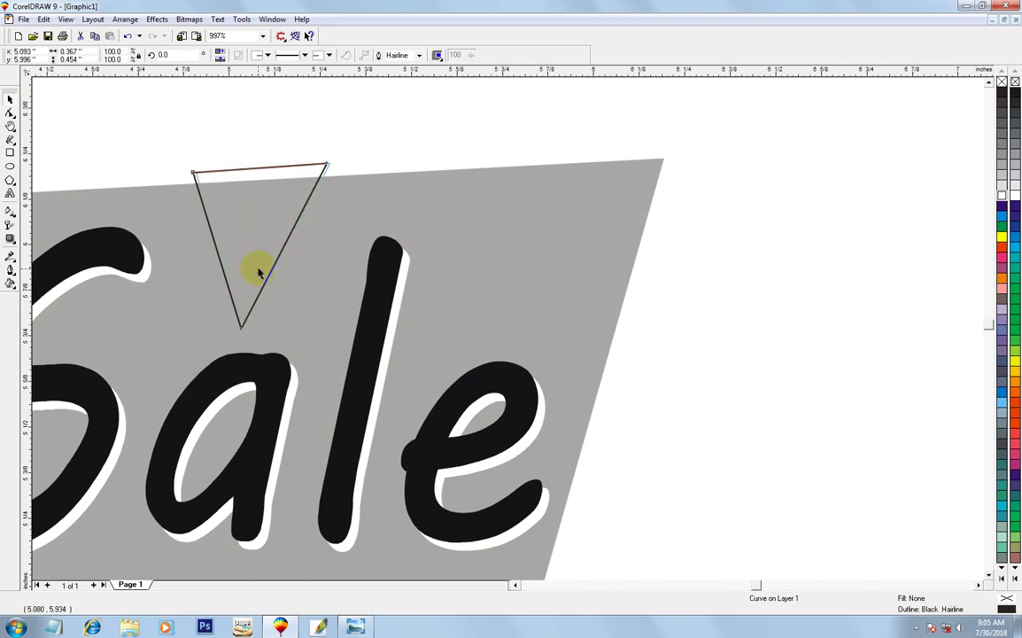
pyautogui.moveTo(258, 272); pyautogui.dragTo(260, 272)
pyautogui.hotkey('shift', 'F11')
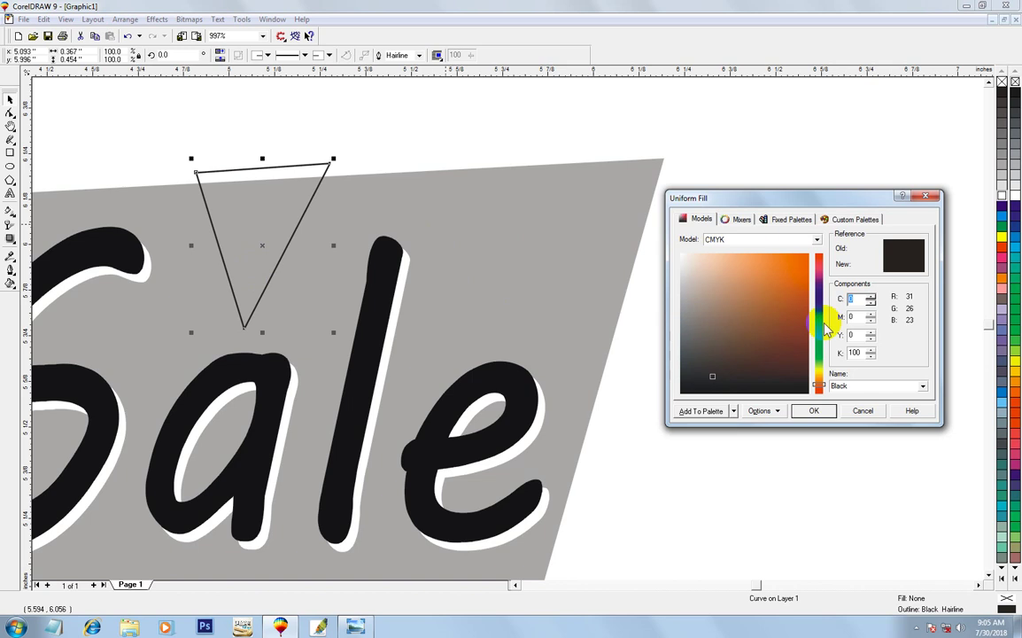
pyautogui.write('30')
pyautogui.press('Tab')
pyautogui.press('Tab')
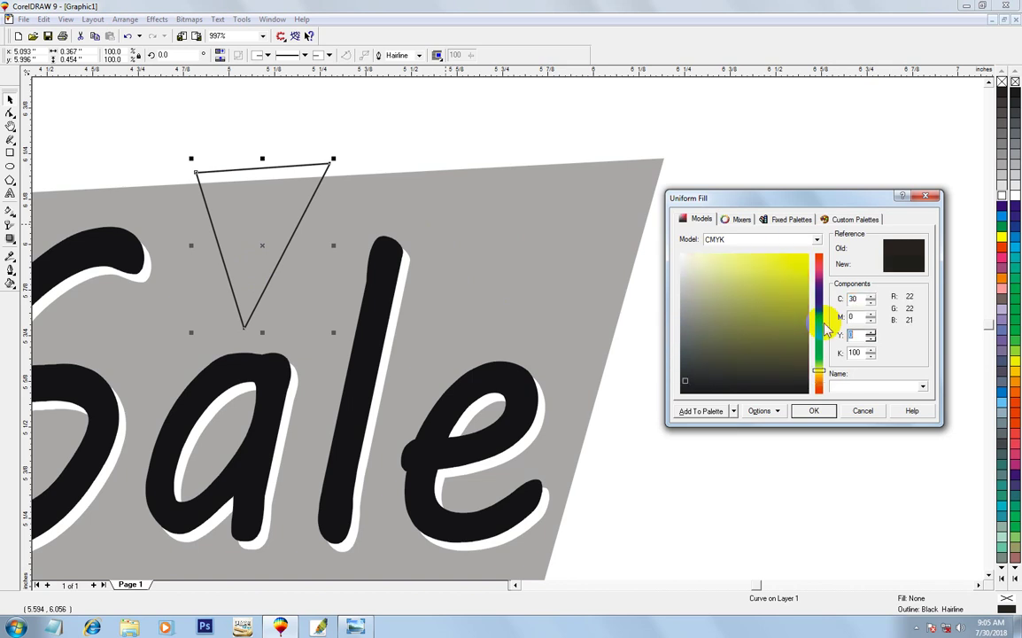
pyautogui.press('Return')
pyautogui.scroll(-2, 726, 209)
# - Remove the triangle's outline, enlarge it slightly and zoom in around Sale
pyautogui.scroll(-2, 764, 175)
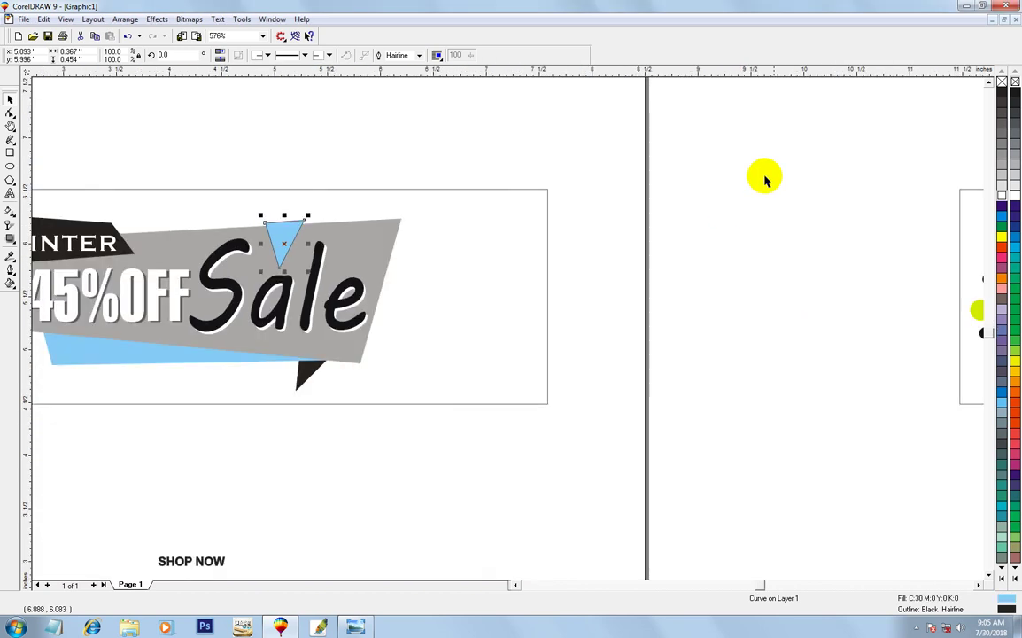
pyautogui.rightClick(1001, 82)
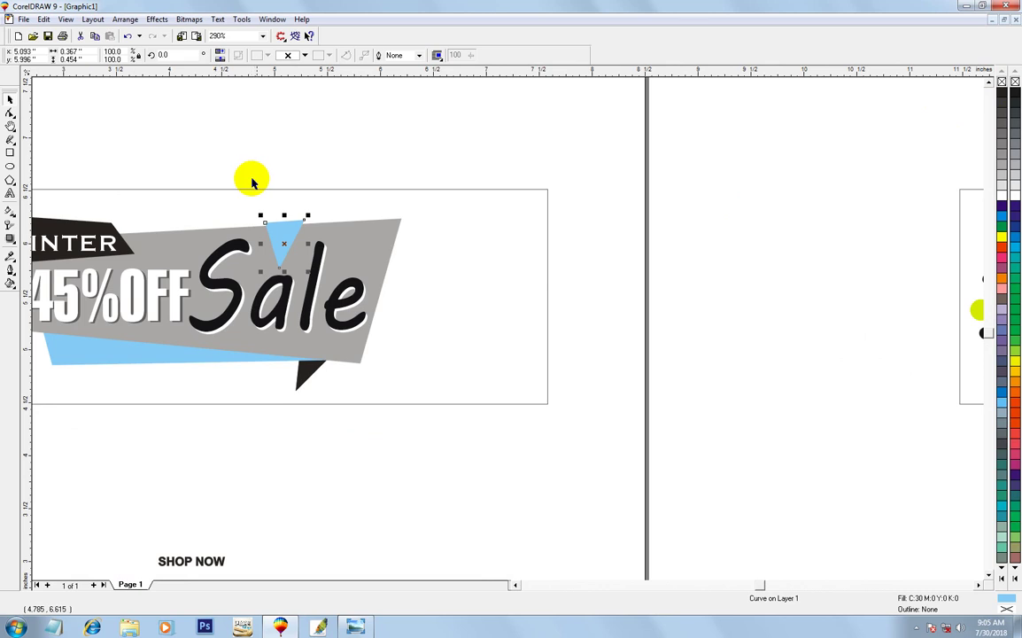
pyautogui.moveTo(307, 215); pyautogui.dragTo(310, 205)
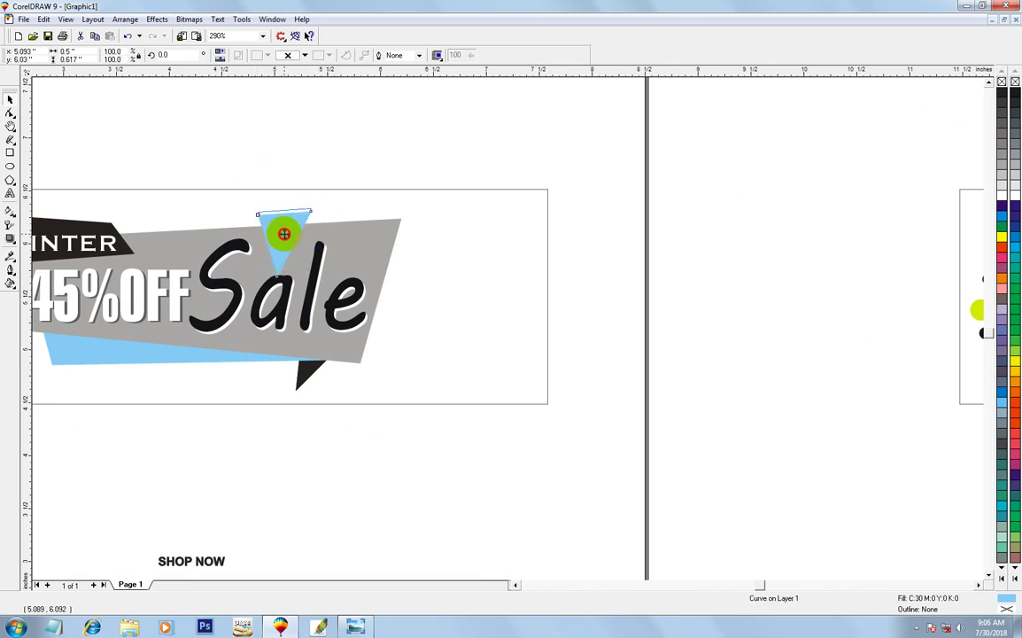
pyautogui.press('Escape')
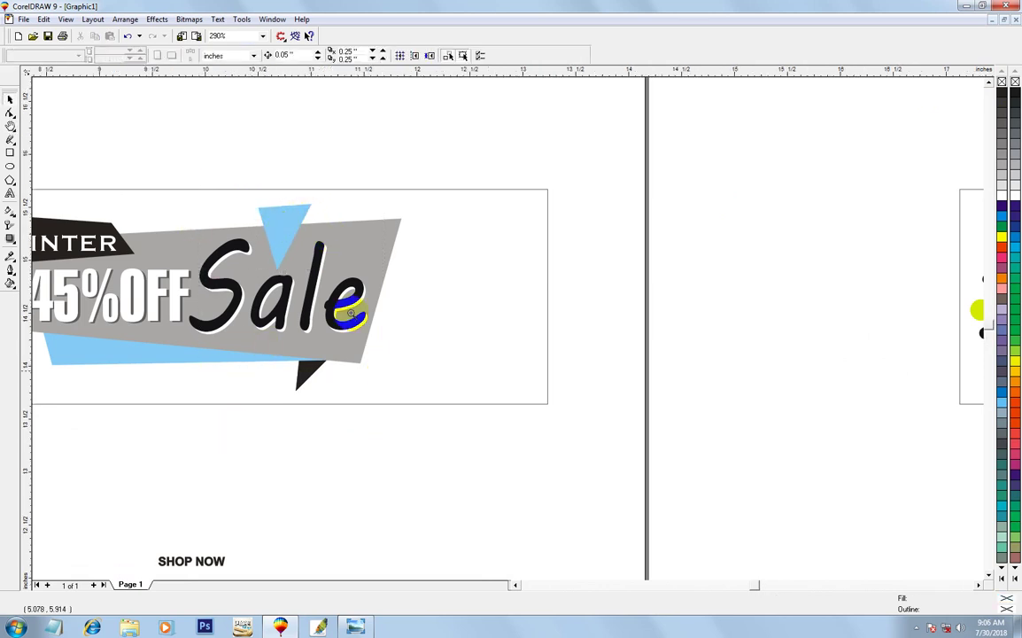
pyautogui.moveTo(201, 165); pyautogui.dragTo(379, 373)
pyautogui.moveTo(280, 121); pyautogui.dragTo(739, 427)
pyautogui.click(11, 99)
# - Duplicate the blue triangle, ungroup the banner, and fill the copy 80% Black
pyautogui.click(410, 246)
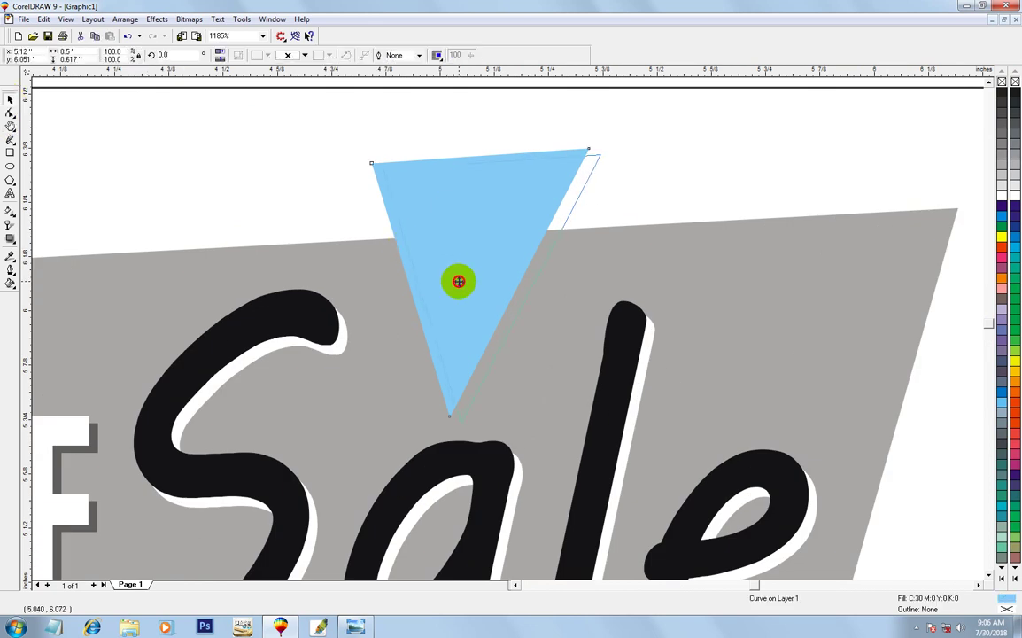
pyautogui.moveTo(457, 282); pyautogui.dragTo(457, 282)
pyautogui.click(439, 160)
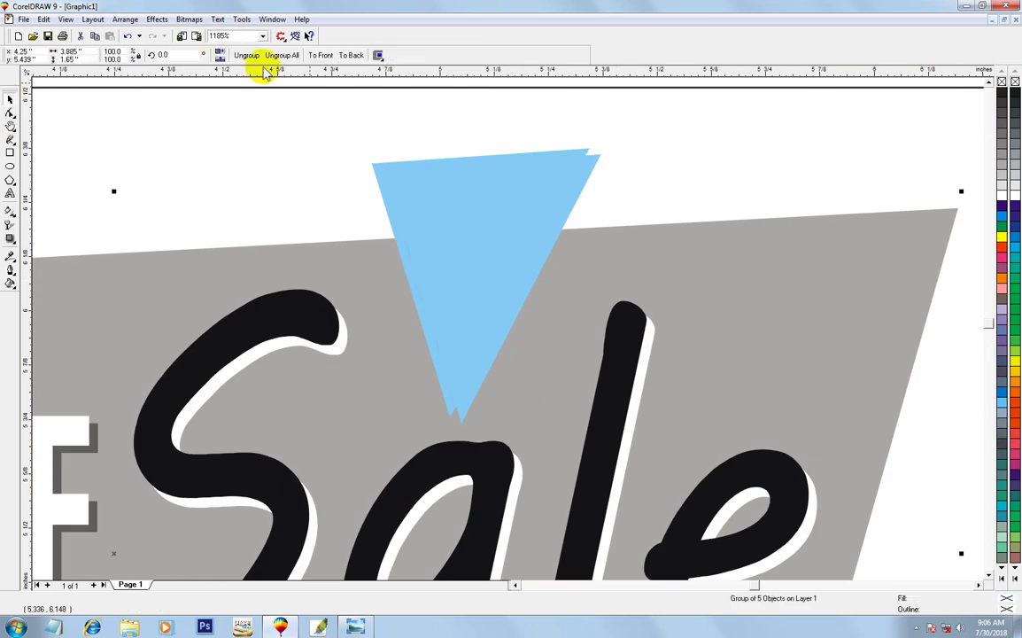
pyautogui.click(288, 67)
pyautogui.click(524, 205)
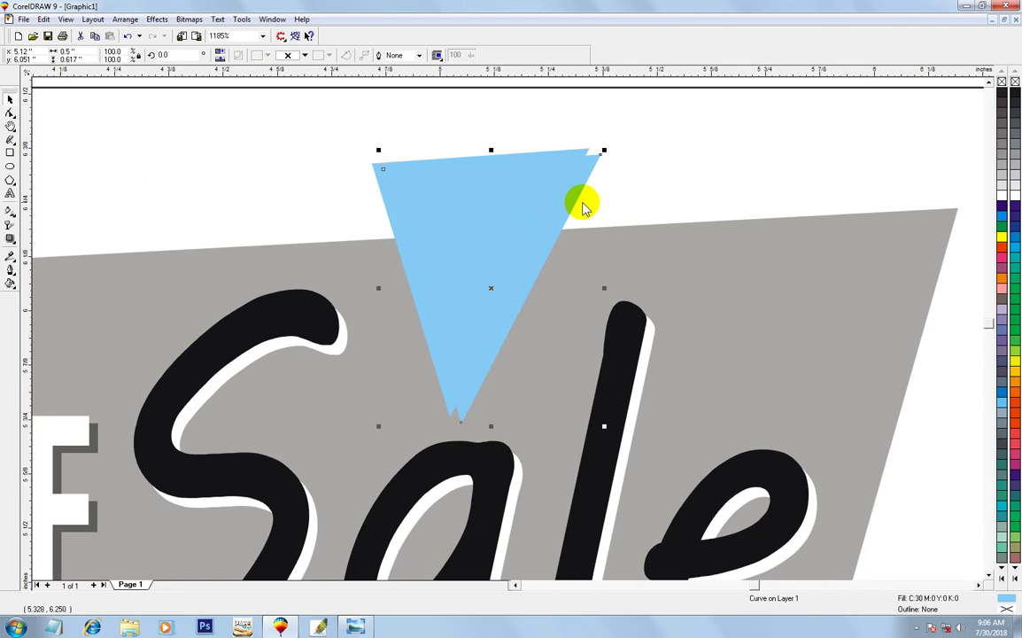
pyautogui.click(1001, 128)
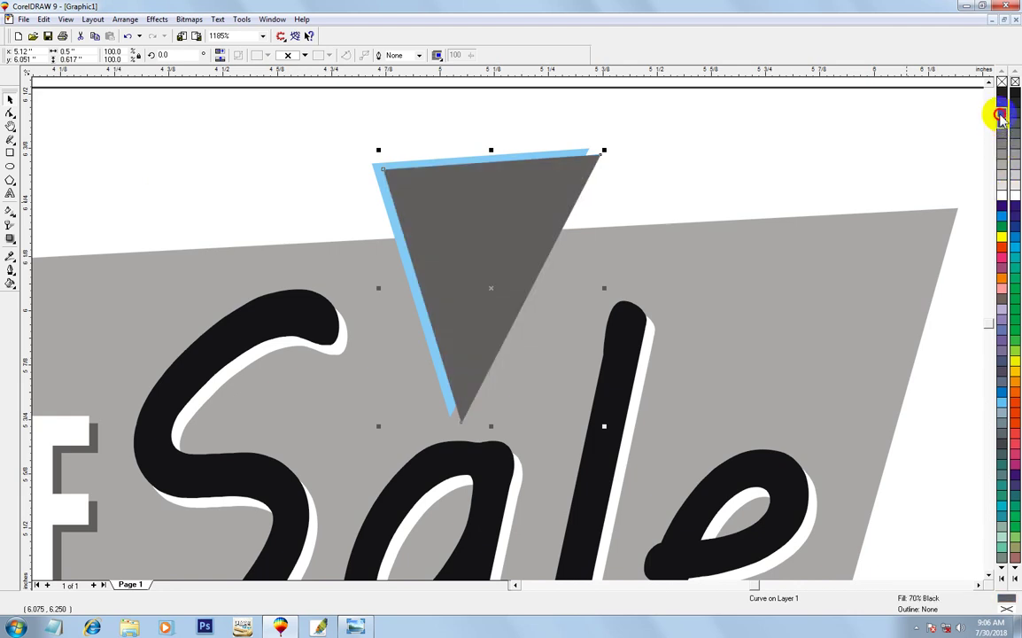
pyautogui.click(1001, 120)
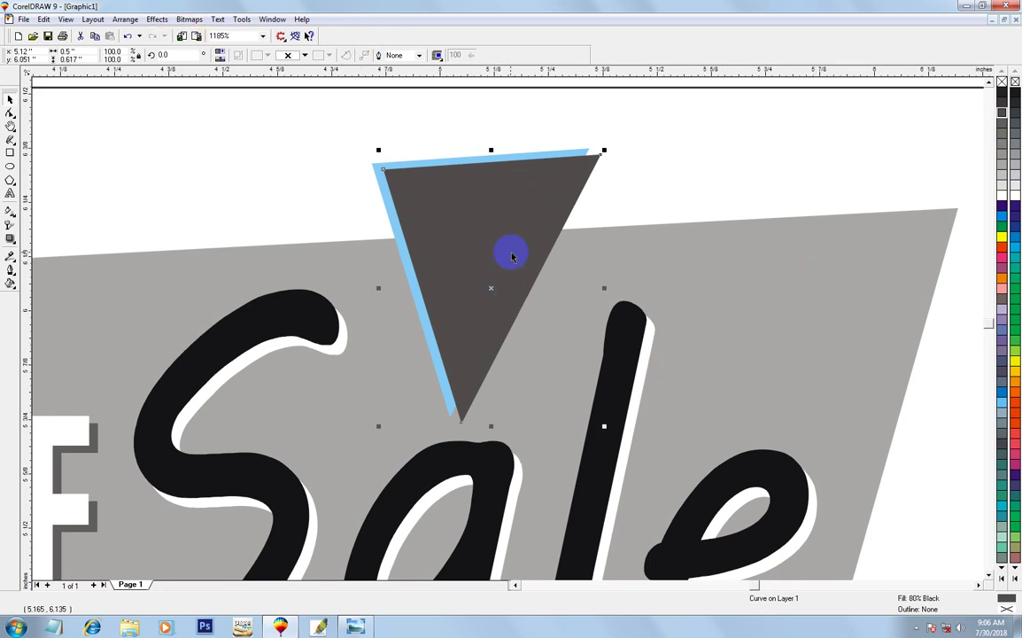
# - PowerClip the dark triangle inside the grey banner shape and inspect the result
pyautogui.click(155, 19)
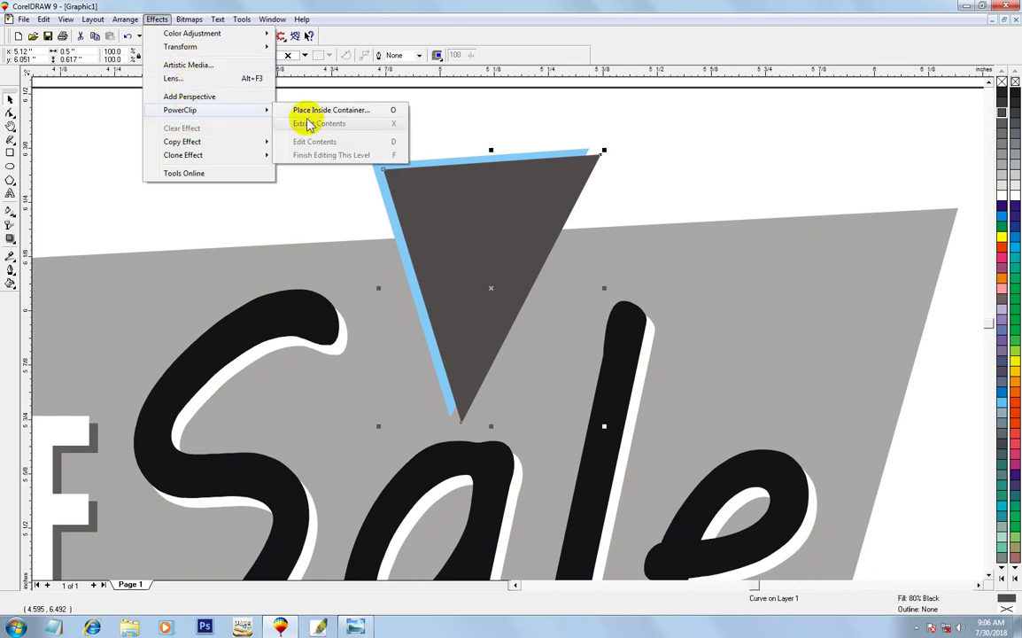
pyautogui.click(317, 110)
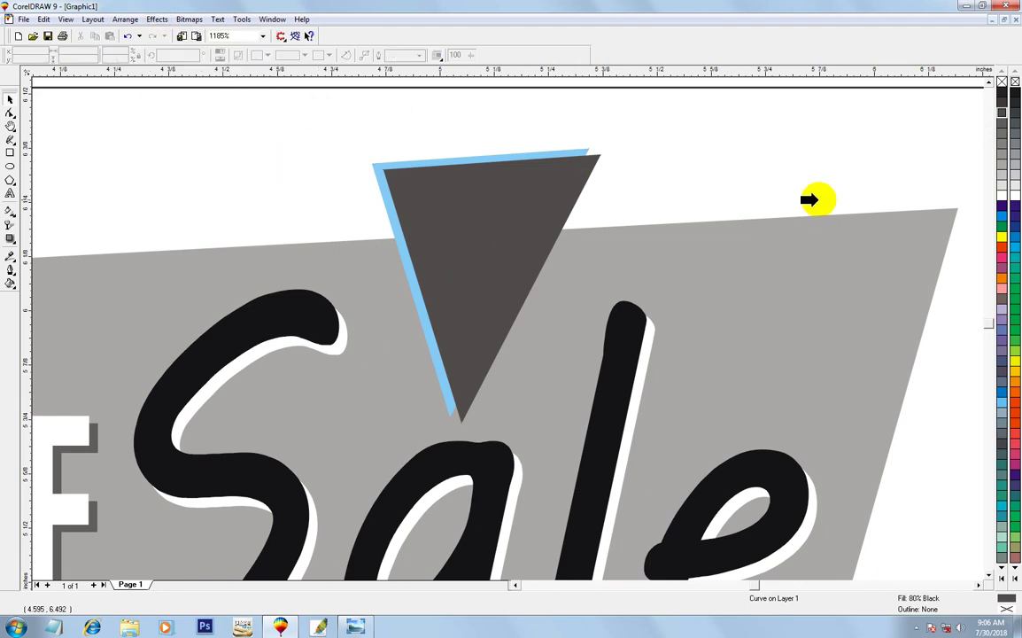
pyautogui.click(897, 217)
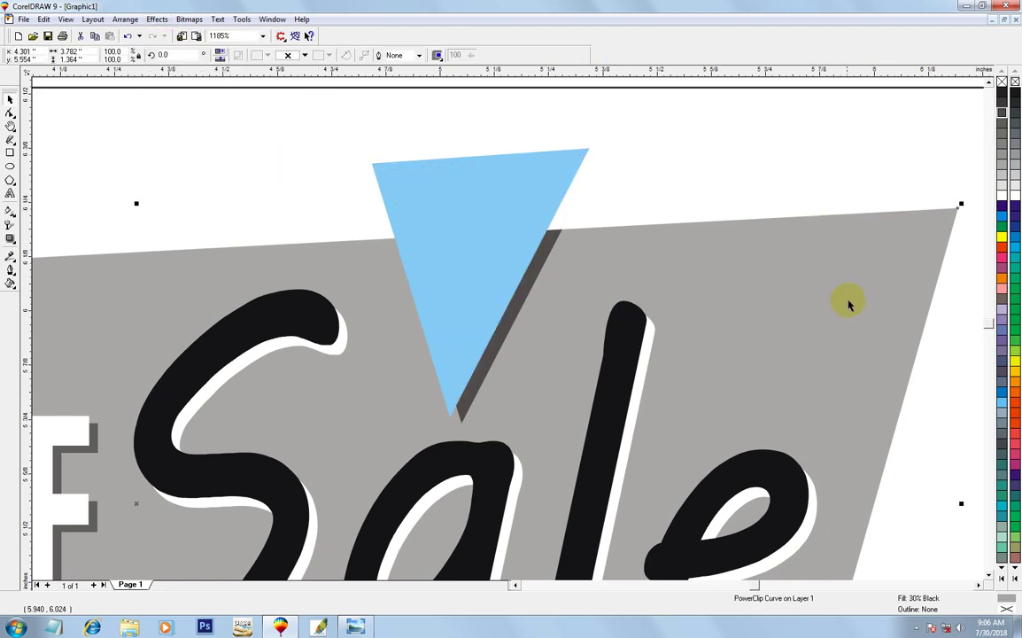
pyautogui.press('F3')
pyautogui.press('F2')
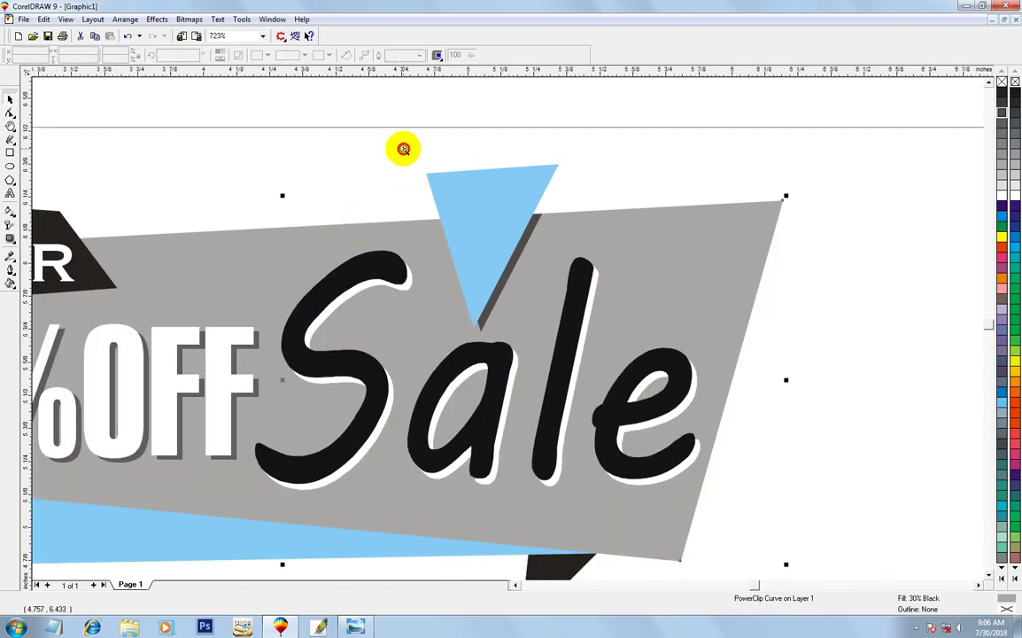
pyautogui.moveTo(363, 134); pyautogui.dragTo(685, 374)
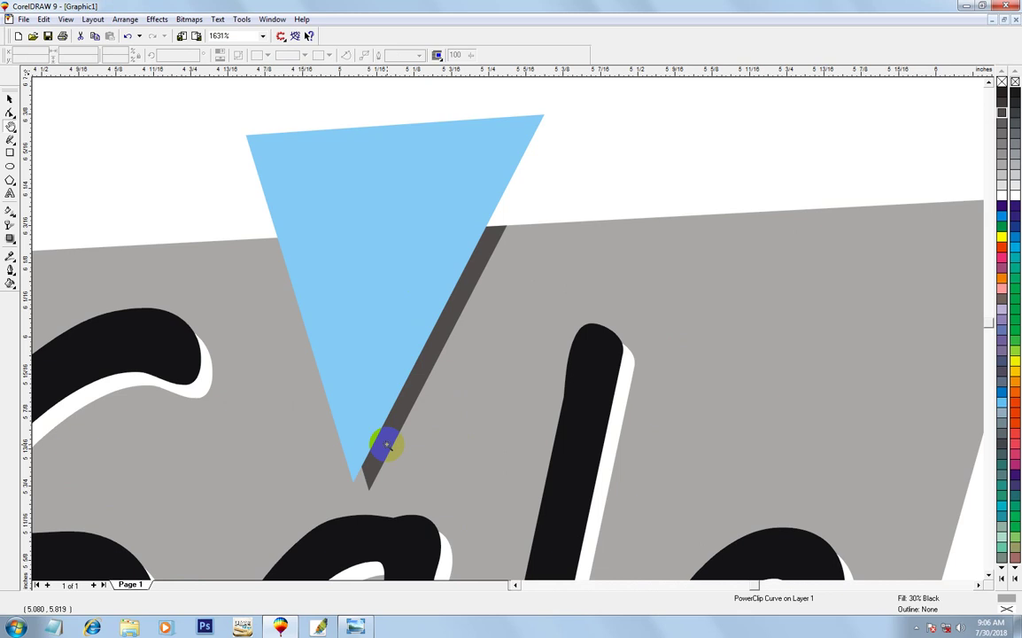
pyautogui.click(386, 444)
pyautogui.press('F3')
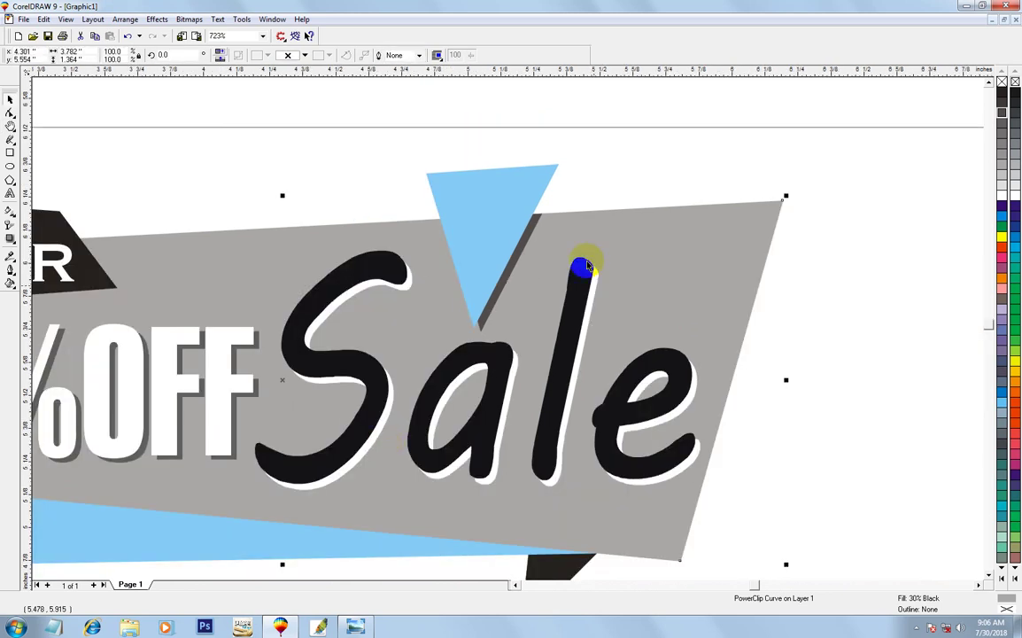
pyautogui.press('F3')
pyautogui.press('F3')
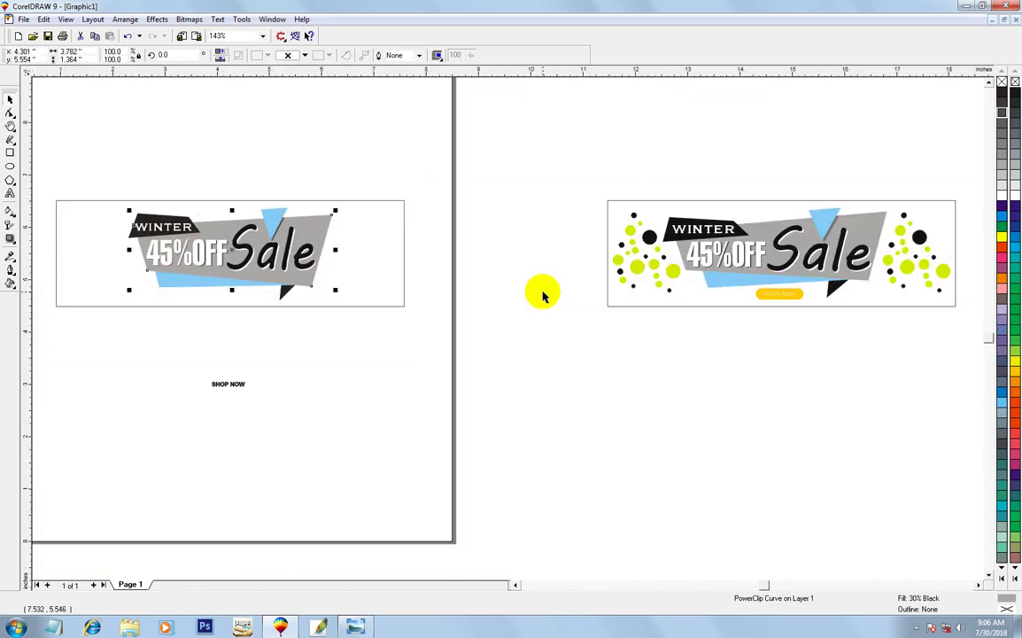
# - Draw a fully rounded pill below the grey banner, centred horizontally on it
pyautogui.click(206, 319)
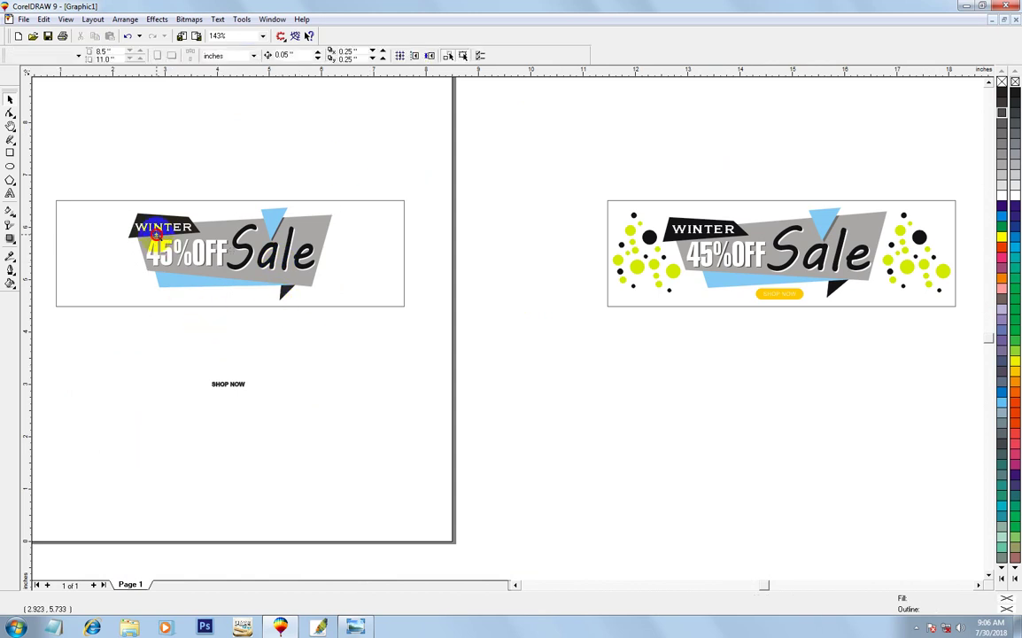
pyautogui.moveTo(369, 424); pyautogui.dragTo(64, 262)
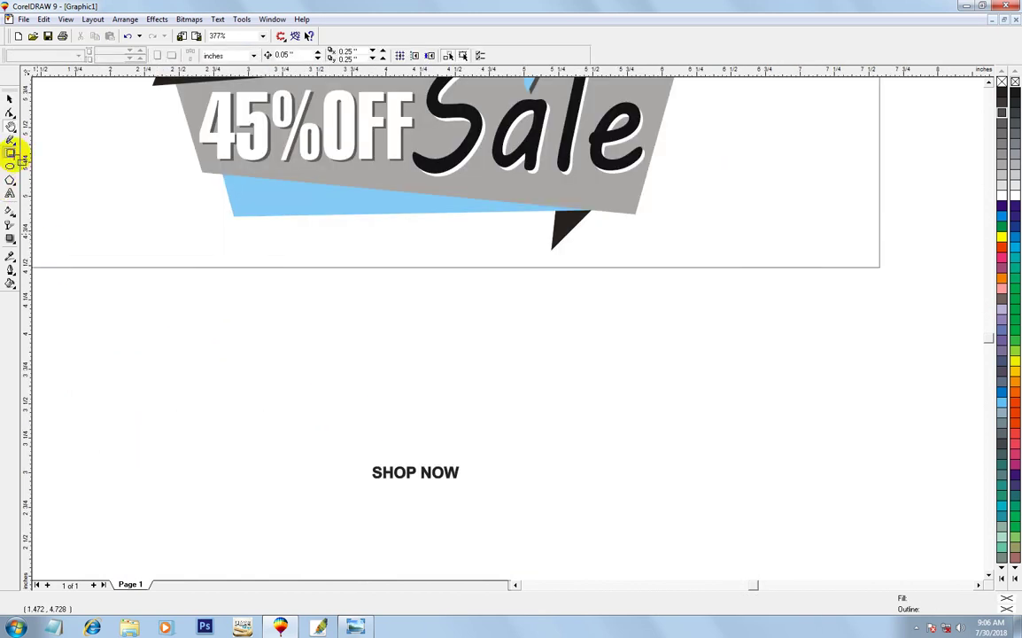
pyautogui.click(11, 153)
pyautogui.moveTo(344, 232); pyautogui.dragTo(449, 260)
pyautogui.moveTo(343, 229); pyautogui.dragTo(403, 242)
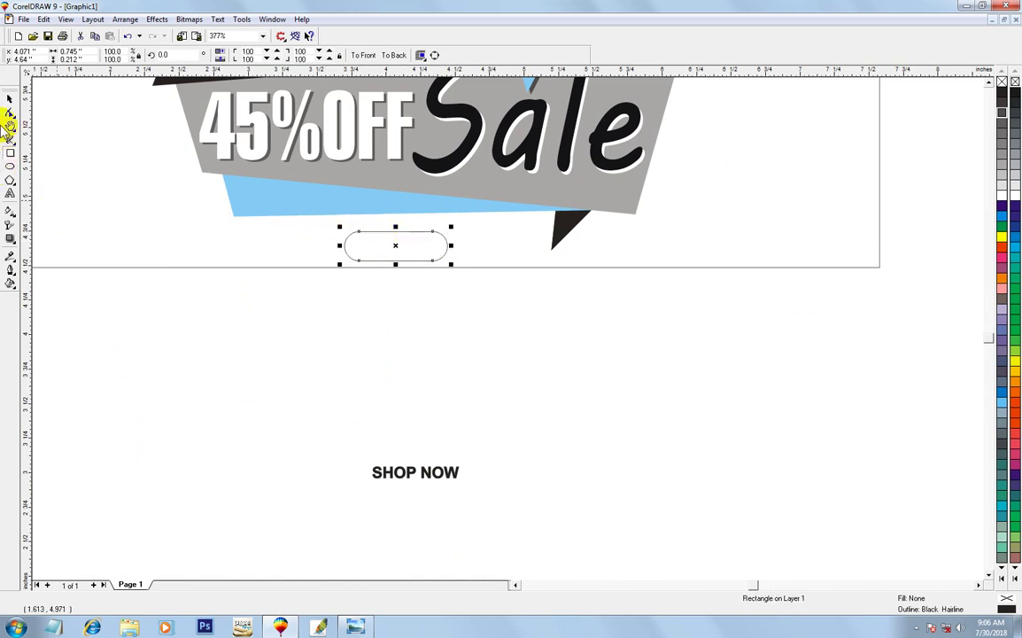
pyautogui.keyDown('shift'); pyautogui.click(77, 194); pyautogui.keyUp('shift')
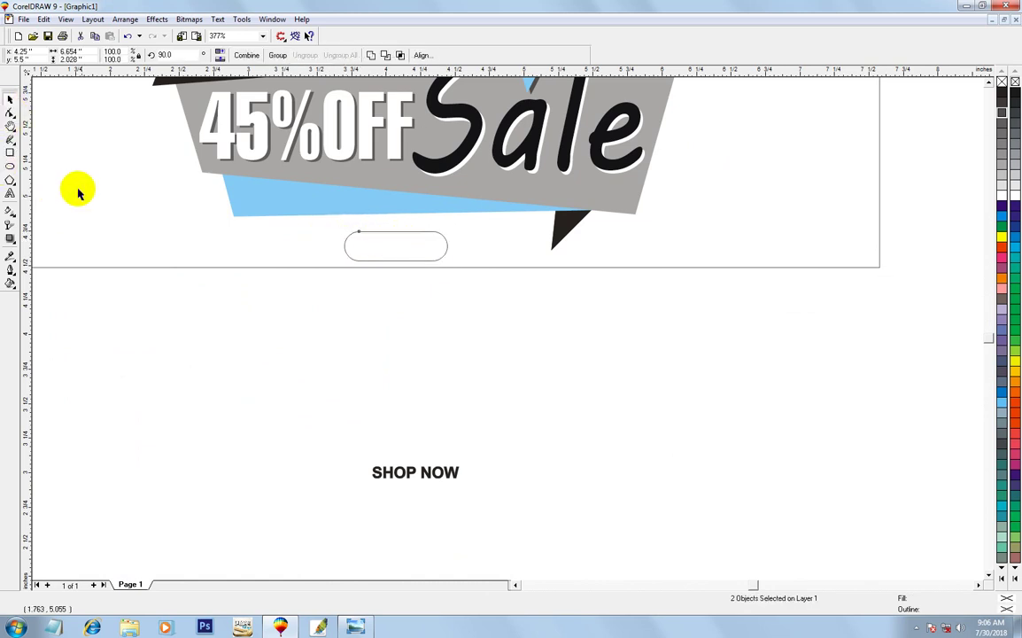
pyautogui.press('c')
pyautogui.click(456, 230)
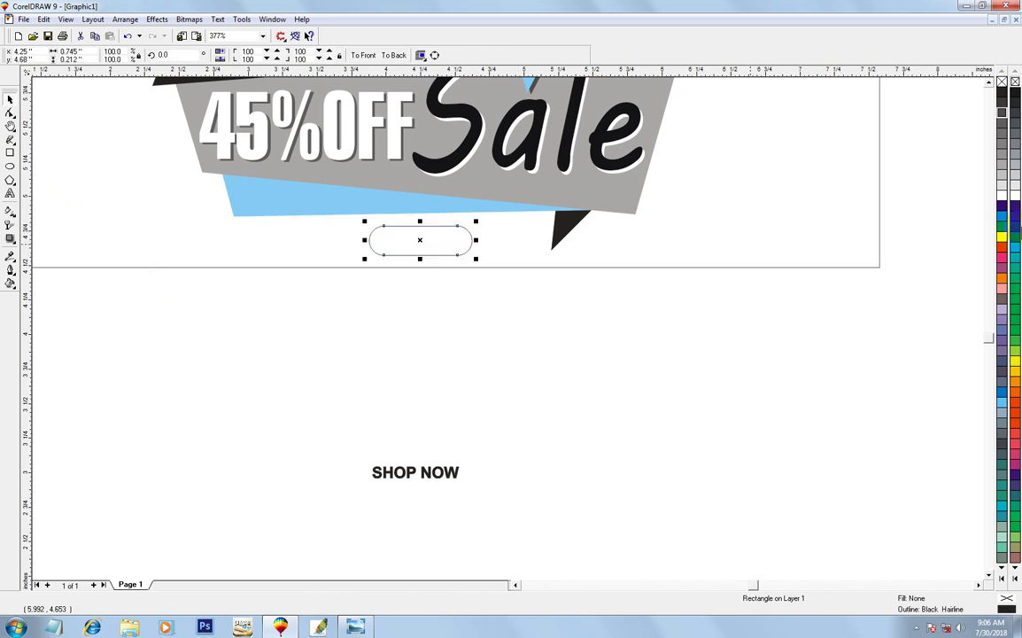
# - Fill the pill Deep Yellow through Uniform Fill
pyautogui.hotkey('shift', 'F11')
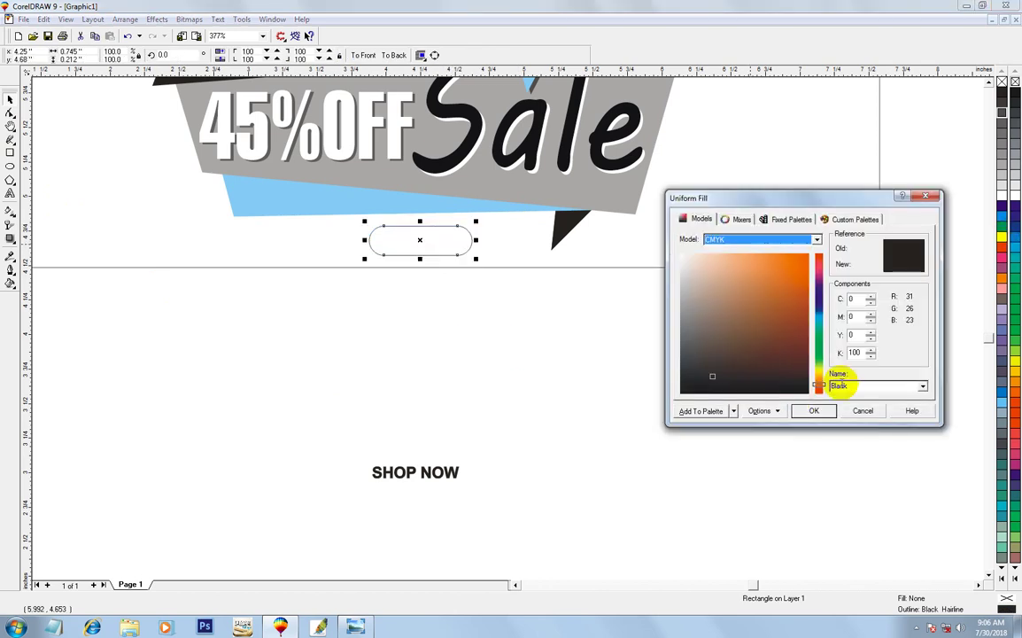
pyautogui.click(861, 386)
pyautogui.write('Deep ')
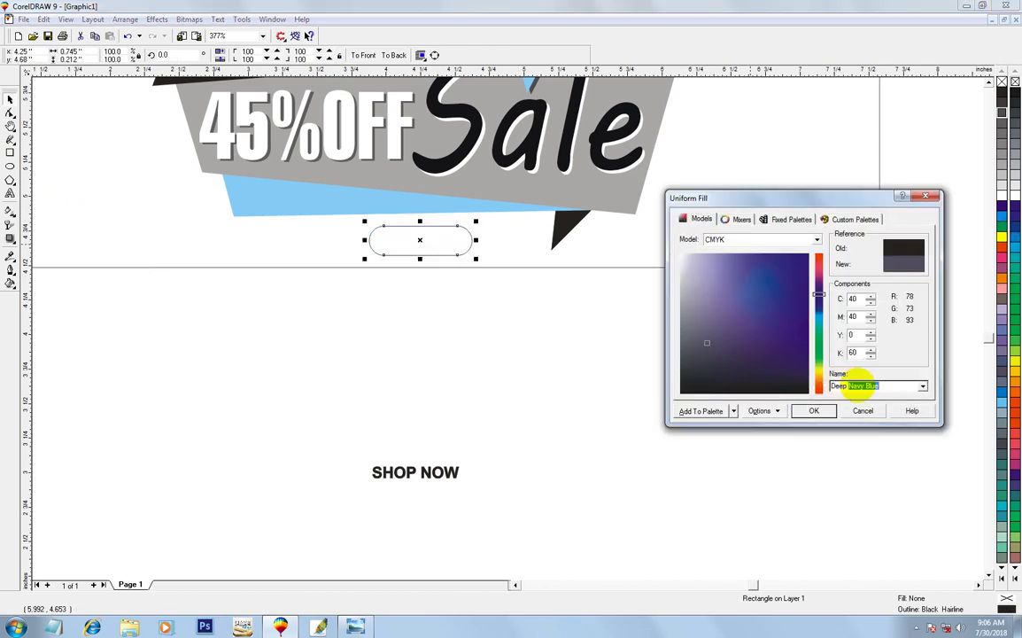
pyautogui.write('Yel')
pyautogui.press('Return')
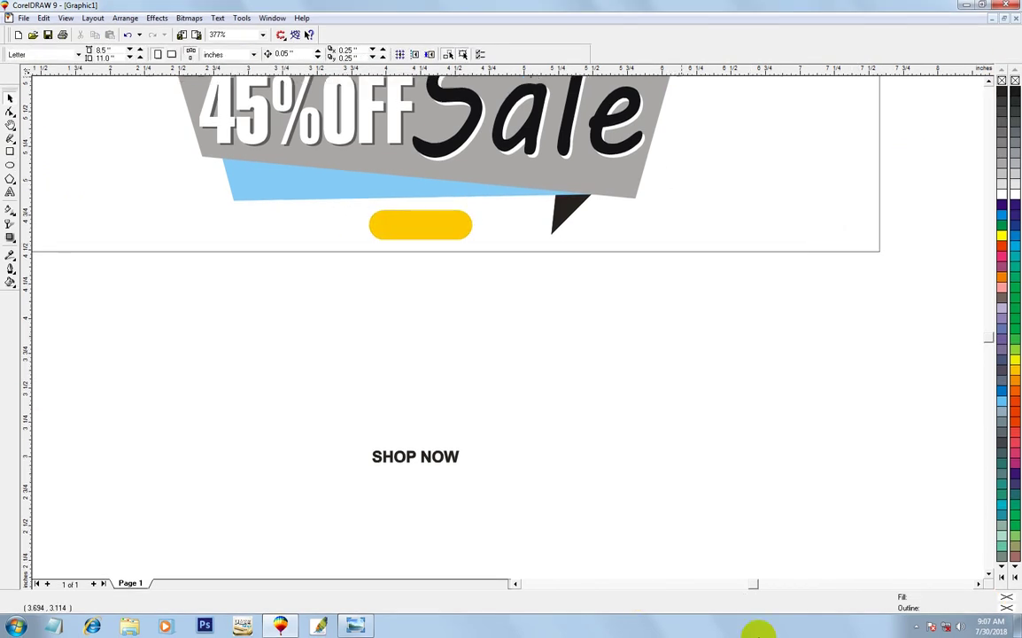
# - Centre SHOP NOW on the pill and combine them to cut out the letters
pyautogui.press('Tab')
pyautogui.keyDown('shift'); pyautogui.click(442, 227); pyautogui.keyUp('shift')
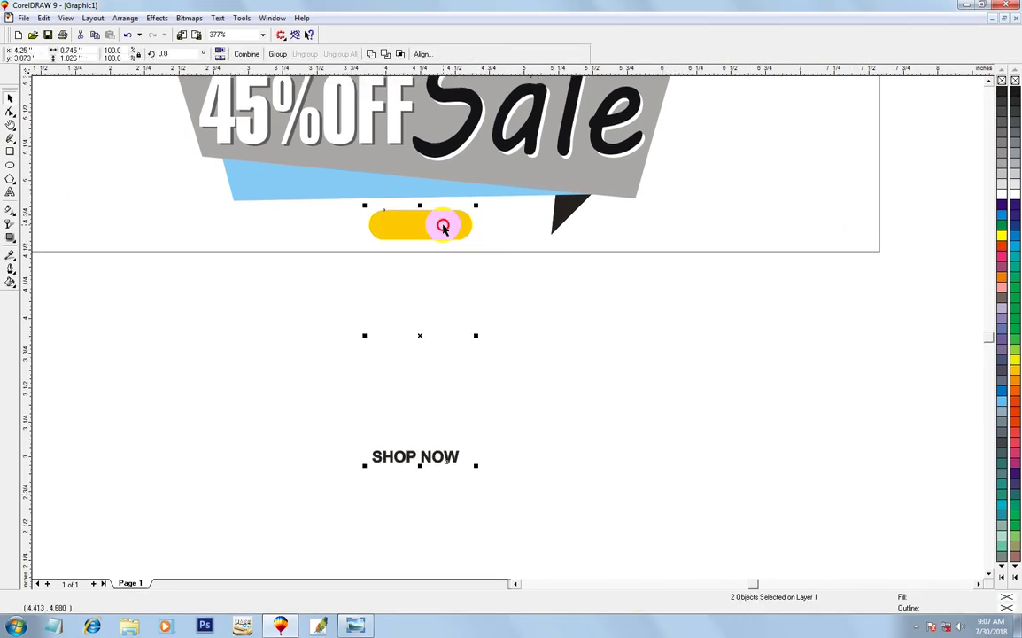
pyautogui.press('c')
pyautogui.press('e')
pyautogui.press('Escape')
pyautogui.moveTo(556, 302); pyautogui.dragTo(341, 193)
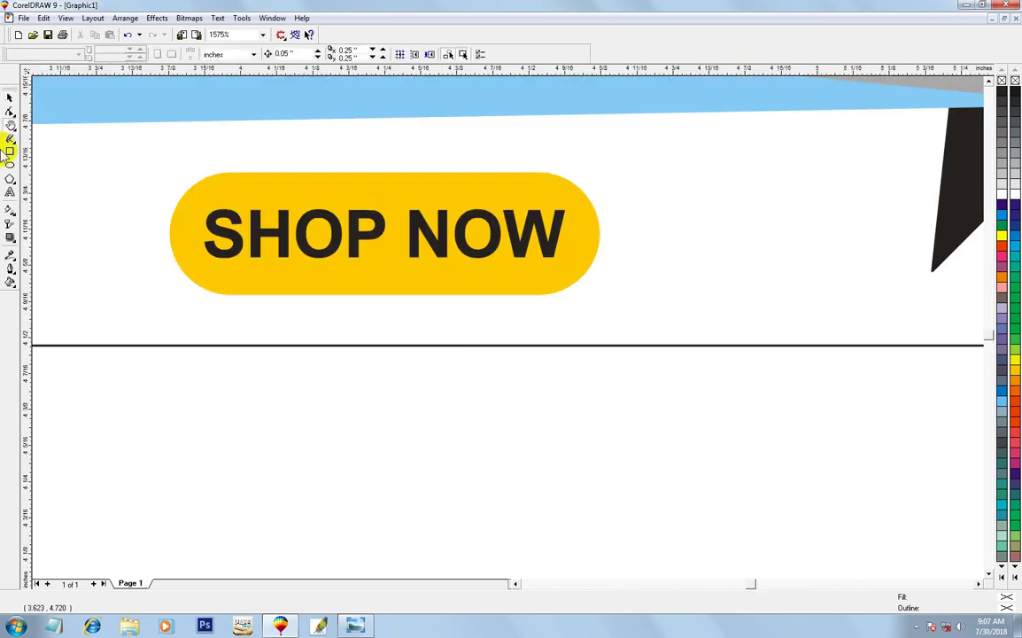
pyautogui.click(9, 98)
pyautogui.click(237, 253)
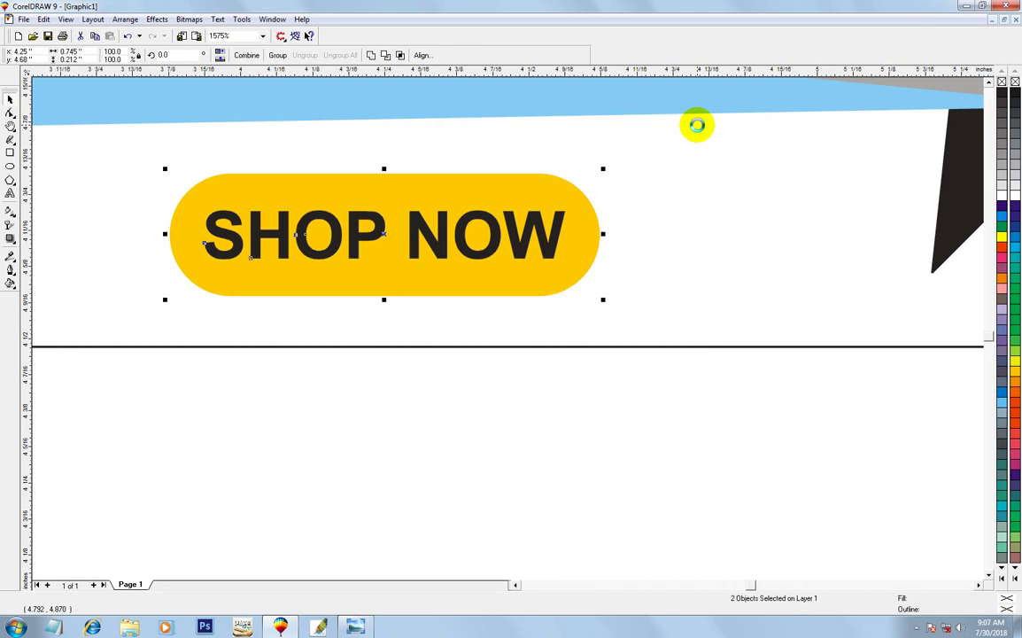
pyautogui.hotkey('ctrl', 'l')
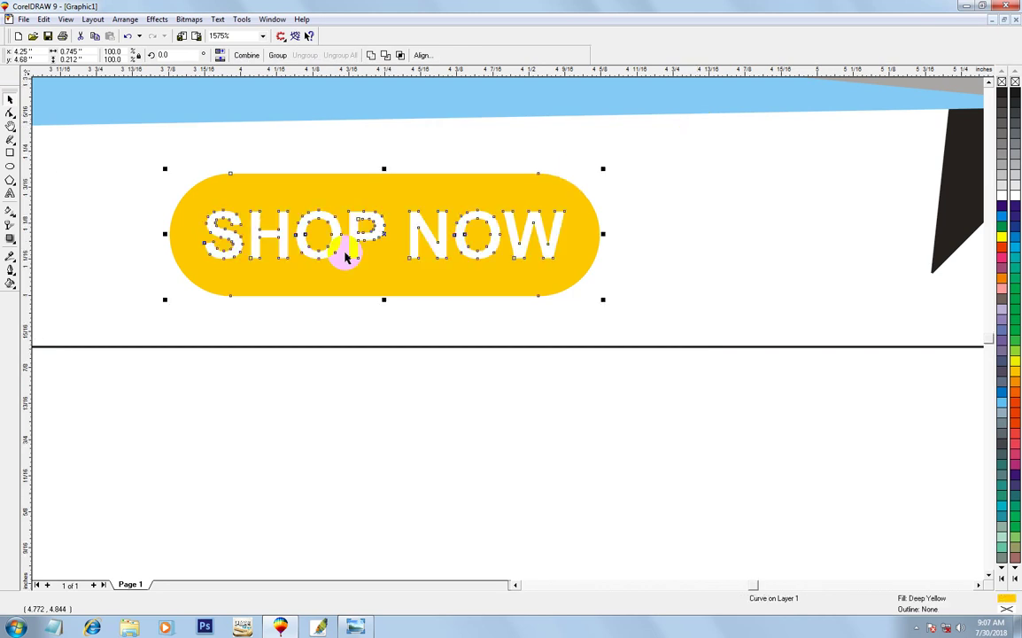
pyautogui.press('F3')
pyautogui.press('F4')
pyautogui.click(255, 391)
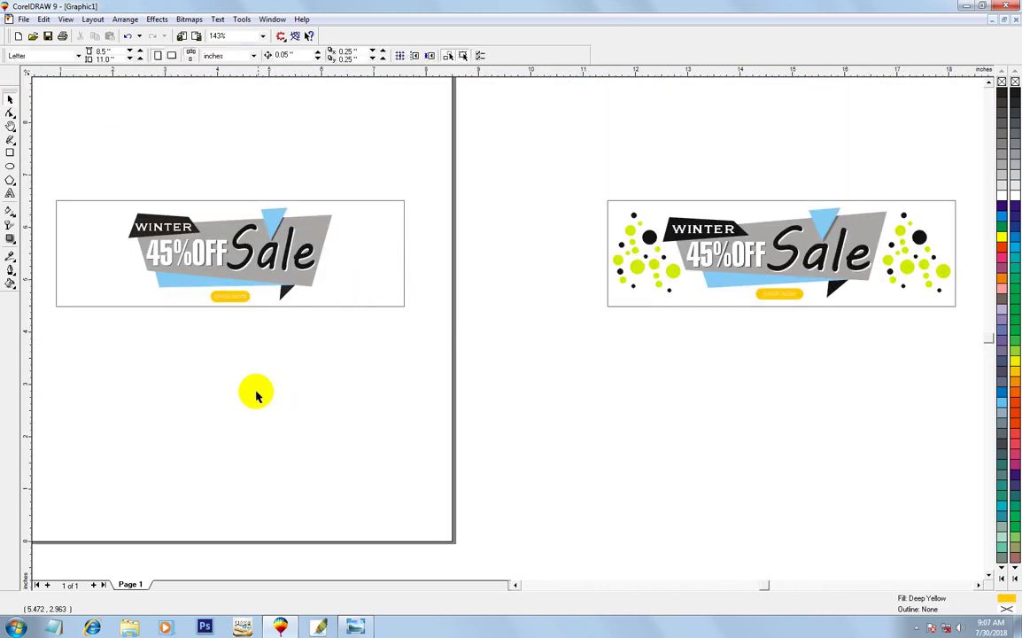
pyautogui.scroll(-1, 276, 309)
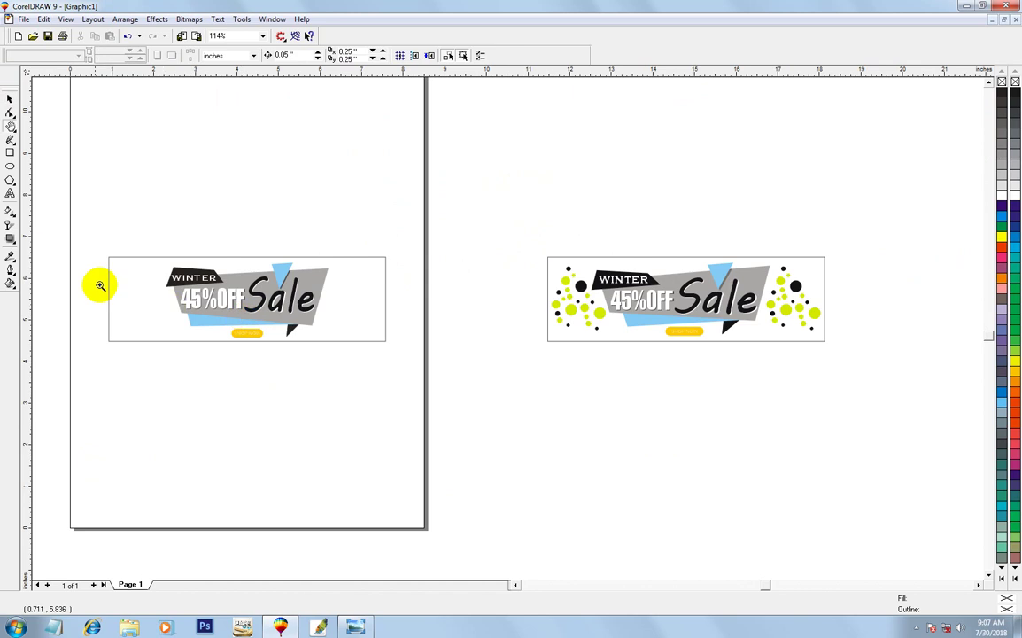
pyautogui.moveTo(85, 242); pyautogui.dragTo(543, 459)
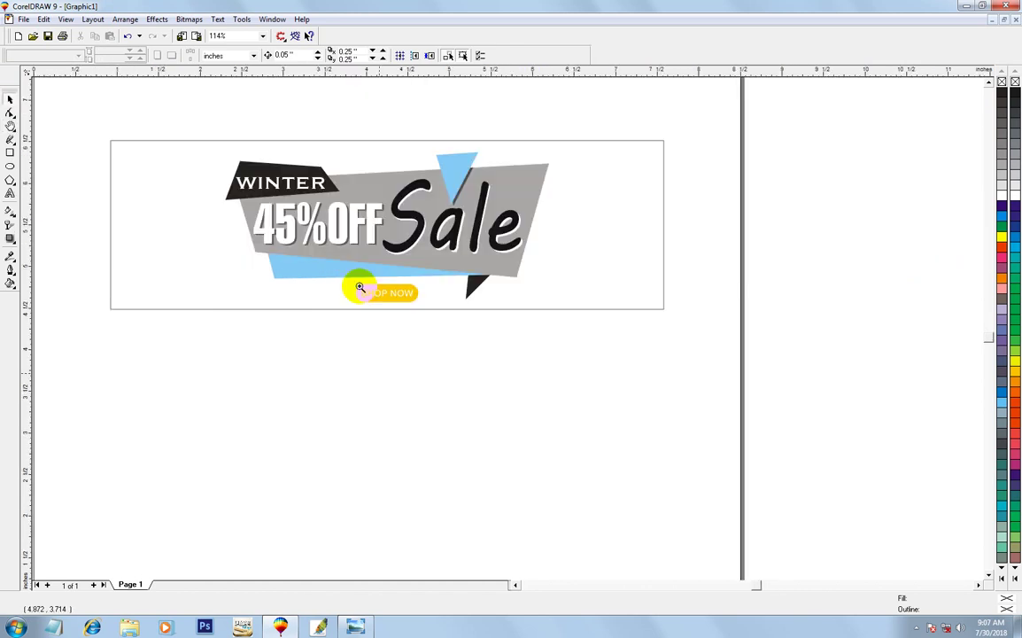
pyautogui.click(128, 198)
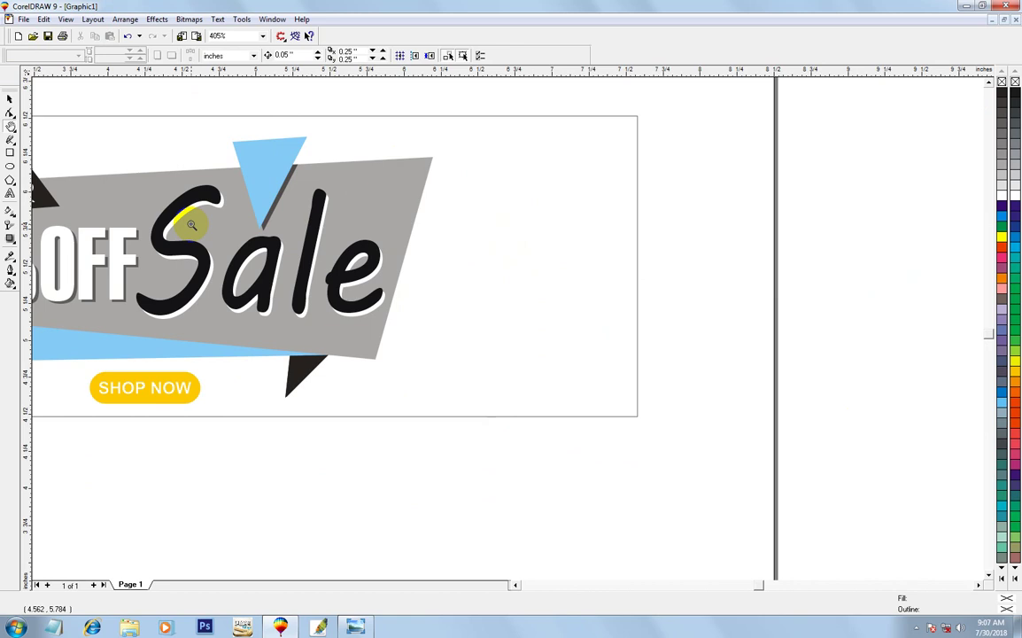
pyautogui.press('space')
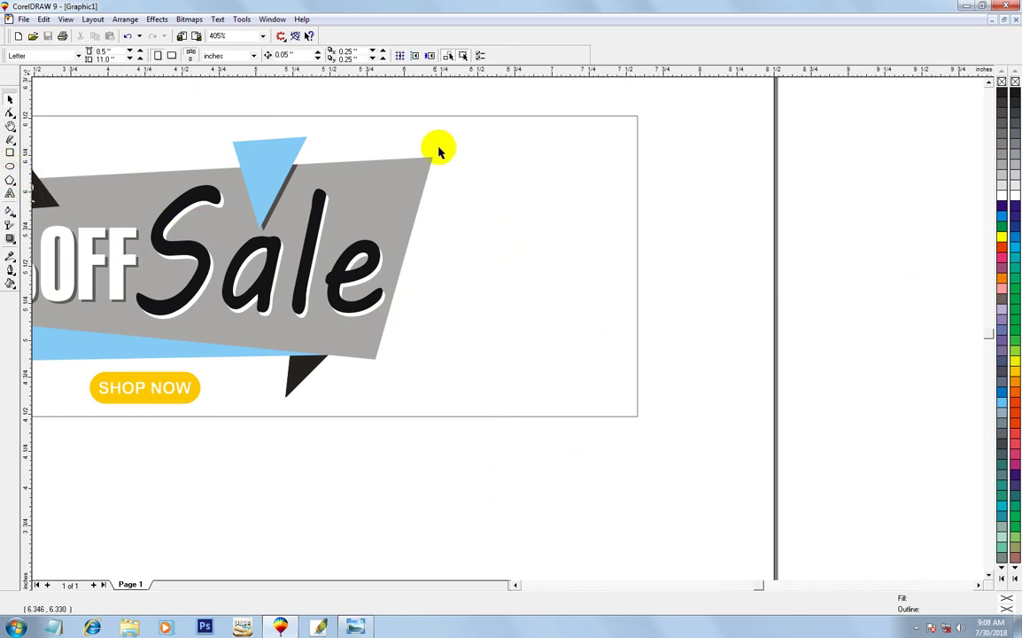
# - Draw several more small circles in the cluster right of Sale
pyautogui.click(10, 167)
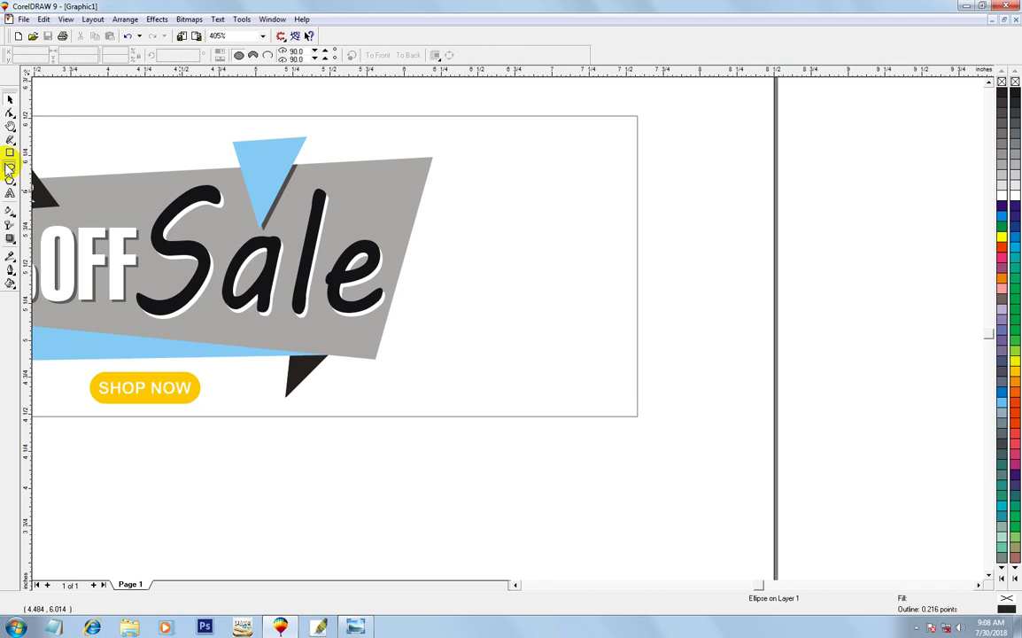
pyautogui.moveTo(451, 160); pyautogui.dragTo(459, 171)
pyautogui.click(11, 99)
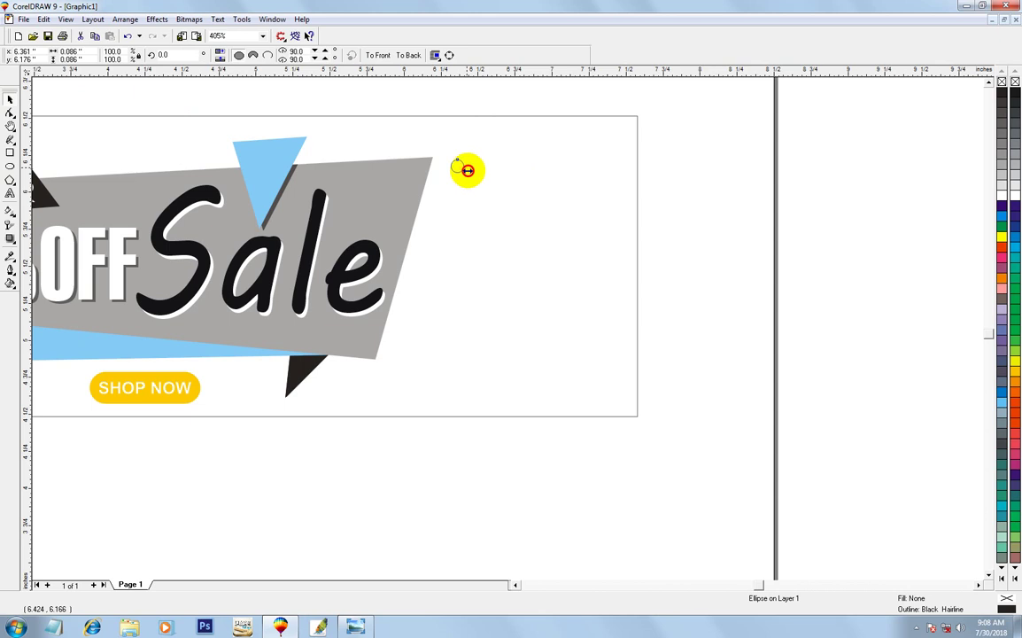
pyautogui.moveTo(465, 176)
pyautogui.mouseDown()
pyautogui.moveTo(454, 167)
pyautogui.moveTo(484, 191)
pyautogui.mouseUp()
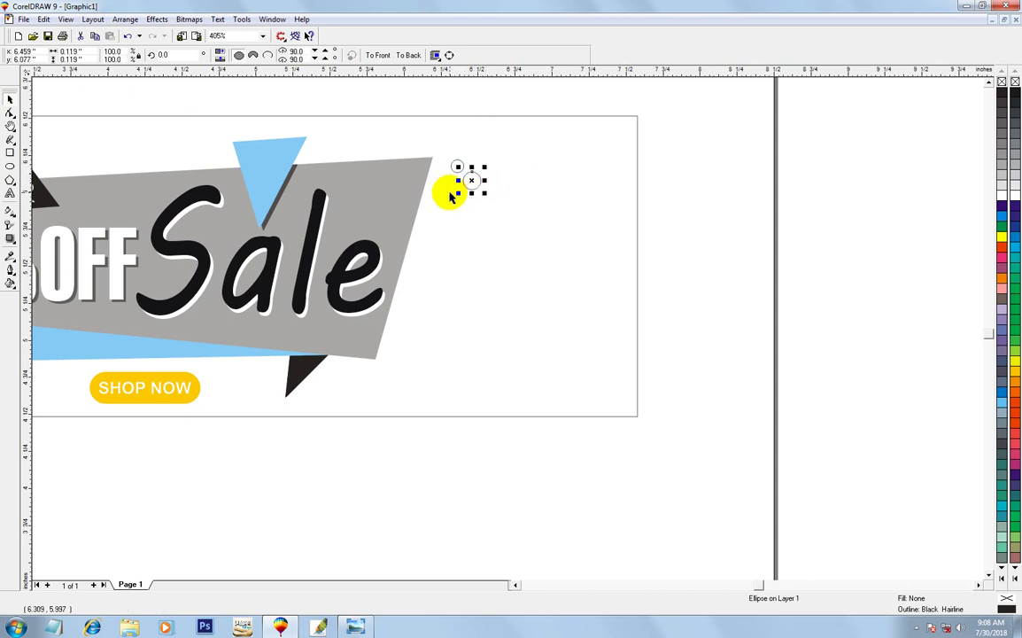
pyautogui.click(10, 166)
pyautogui.moveTo(435, 190)
pyautogui.mouseDown()
pyautogui.moveTo(495, 225)
pyautogui.moveTo(534, 209)
pyautogui.mouseUp()
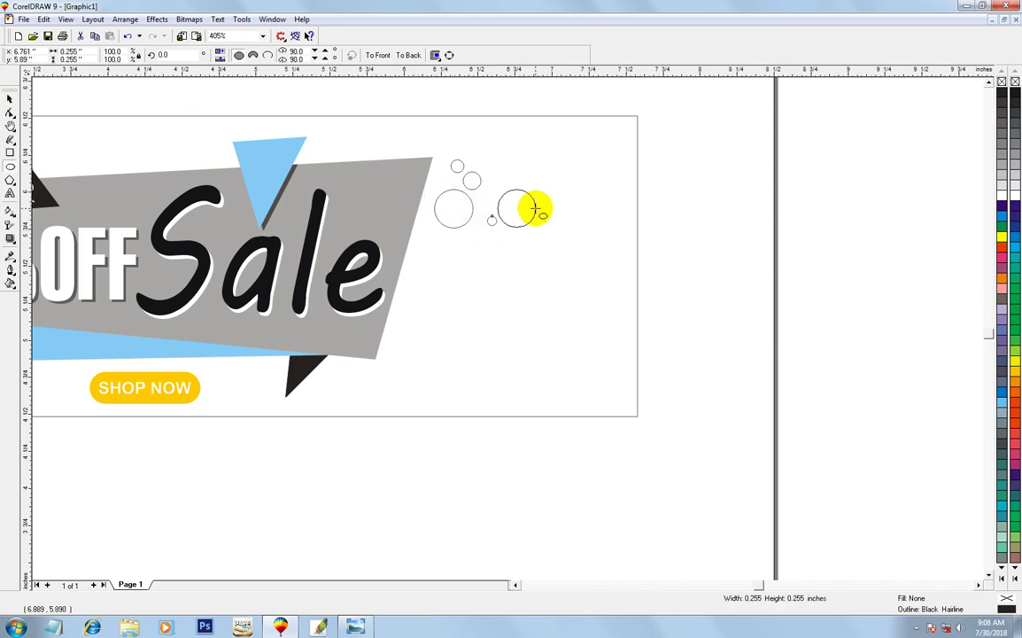
pyautogui.moveTo(488, 246)
pyautogui.mouseDown()
pyautogui.moveTo(497, 256)
pyautogui.moveTo(465, 253)
pyautogui.moveTo(473, 261)
pyautogui.mouseUp()
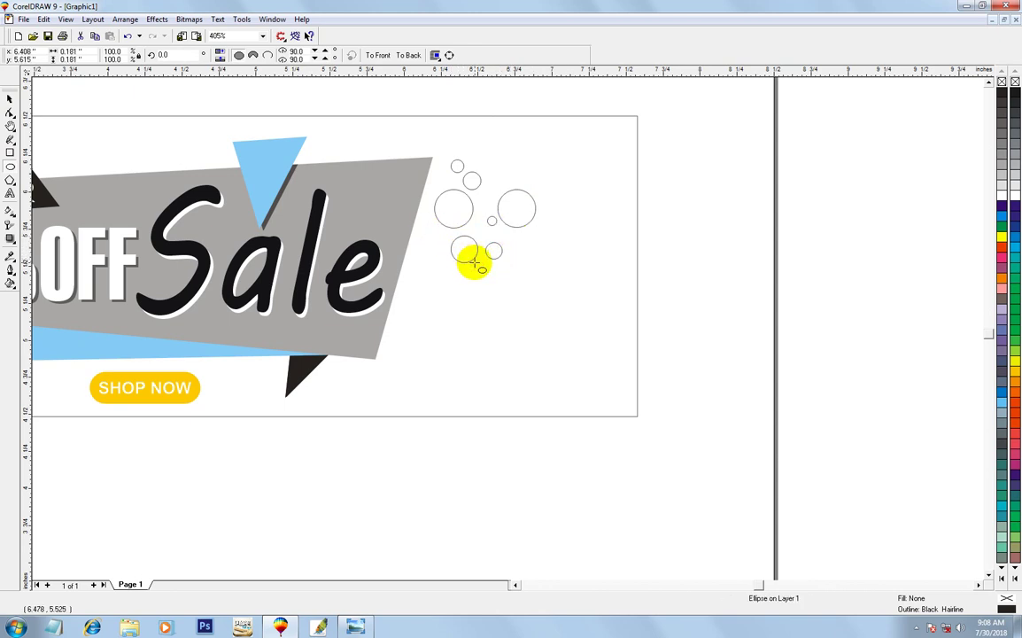
pyautogui.moveTo(499, 173); pyautogui.dragTo(508, 183)
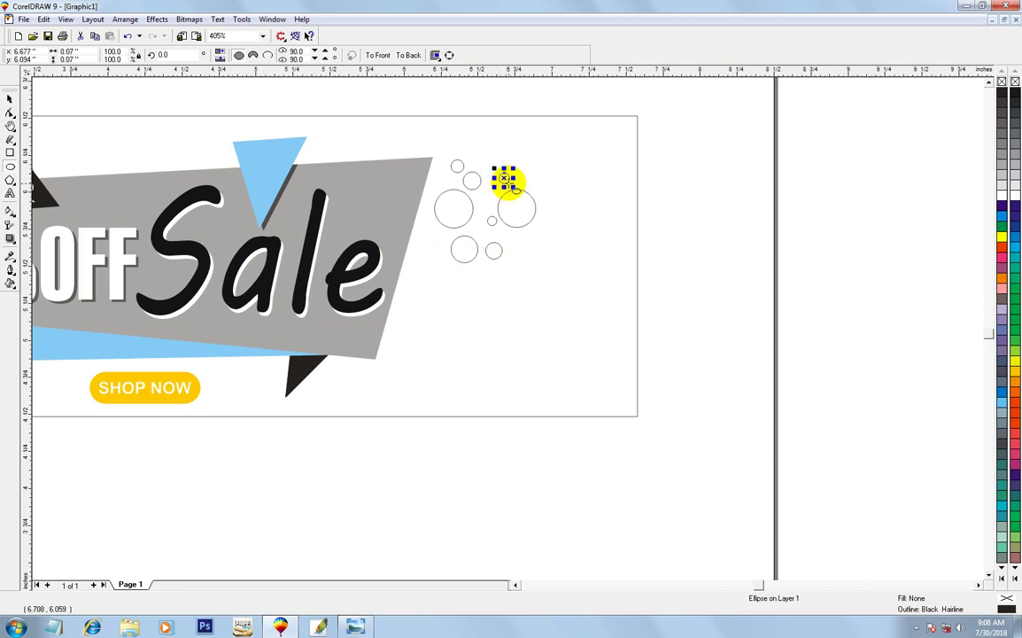
pyautogui.moveTo(527, 236)
pyautogui.mouseDown()
pyautogui.moveTo(542, 254)
pyautogui.moveTo(536, 298)
pyautogui.mouseUp()
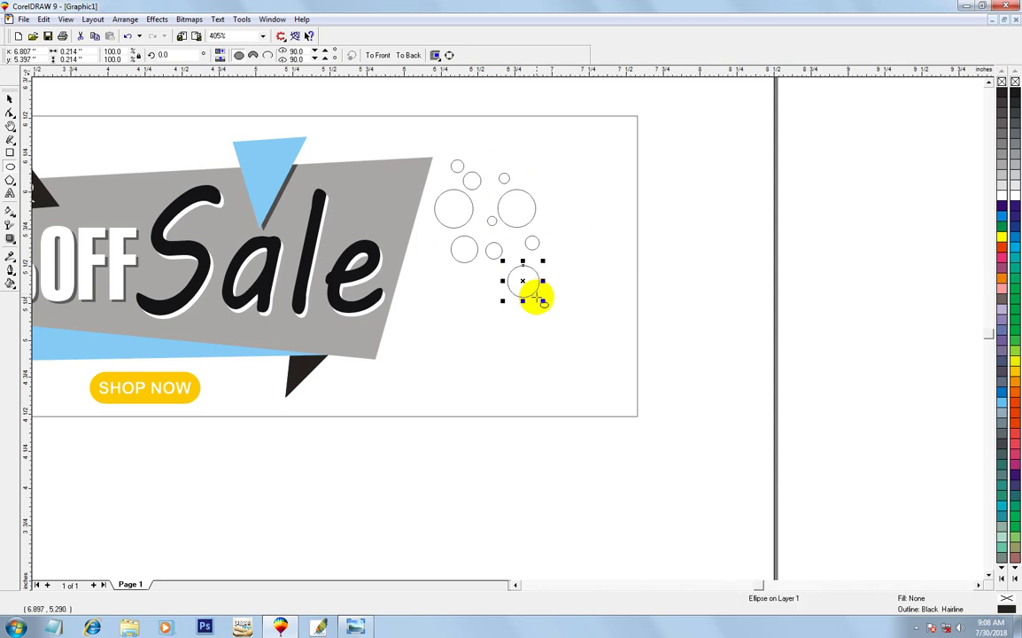
pyautogui.click(10, 98)
# - Fill cluster circles black, then select the bottom and middle circles
pyautogui.click(462, 168)
pyautogui.click(1002, 92)
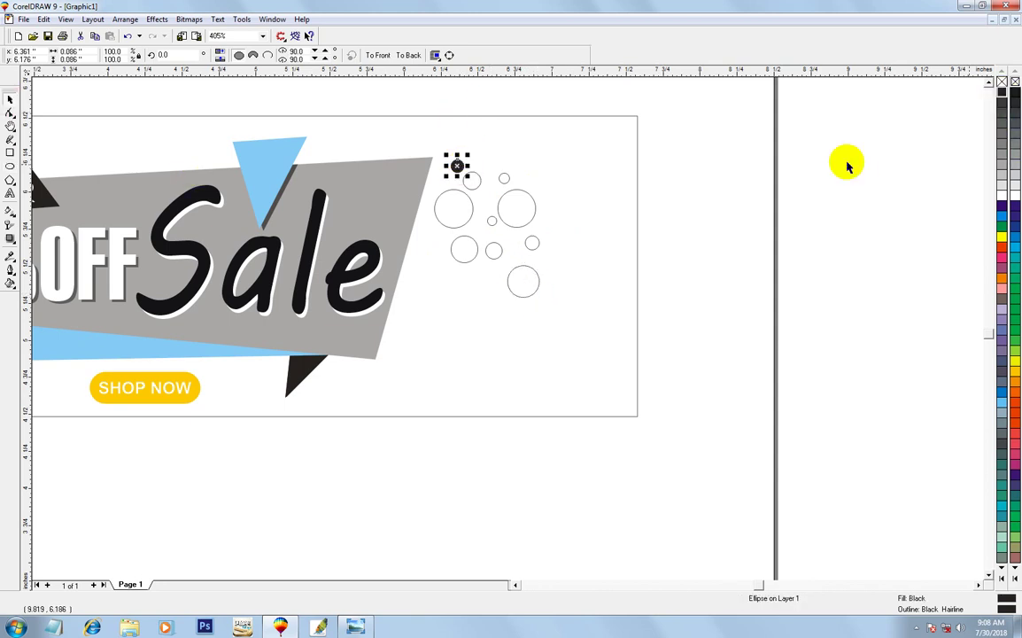
pyautogui.click(534, 276)
pyautogui.click(532, 242)
pyautogui.click(494, 223)
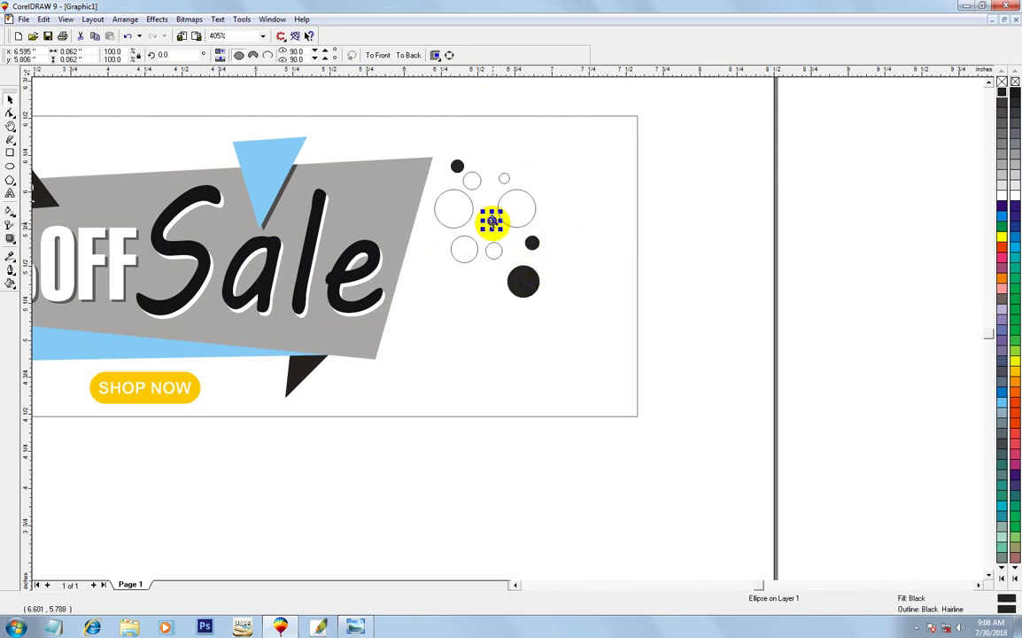
# - Fill the selected circle with yellow-green C10 M0 Y100 K0 via Uniform Fill
pyautogui.hotkey('shift', 'F11')
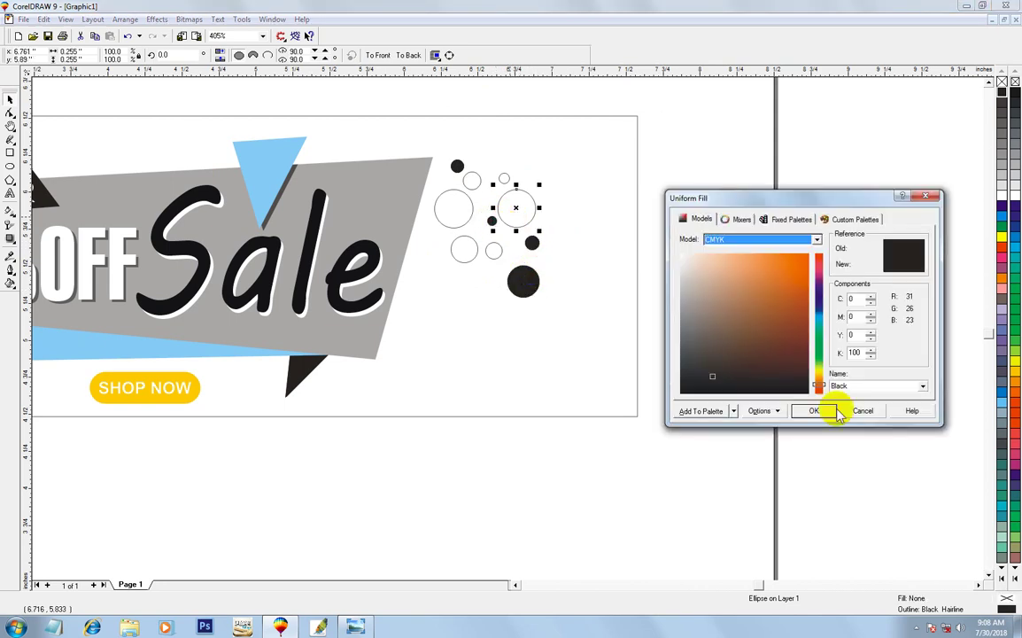
pyautogui.doubleClick(853, 299)
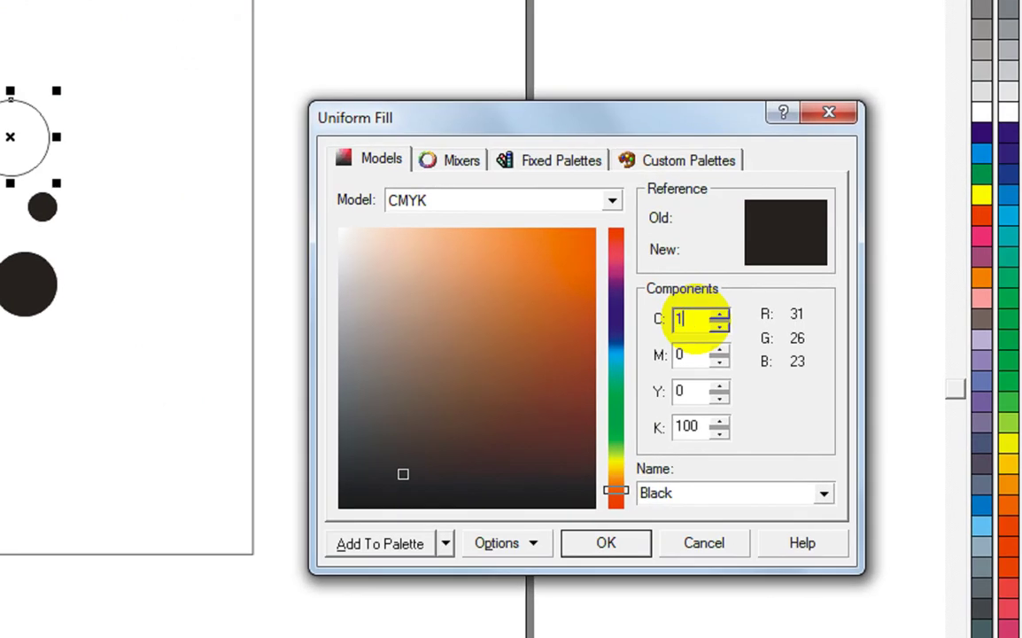
pyautogui.write('0')
pyautogui.press('Tab')
pyautogui.press('Tab')
pyautogui.write('00')
pyautogui.press('Tab')
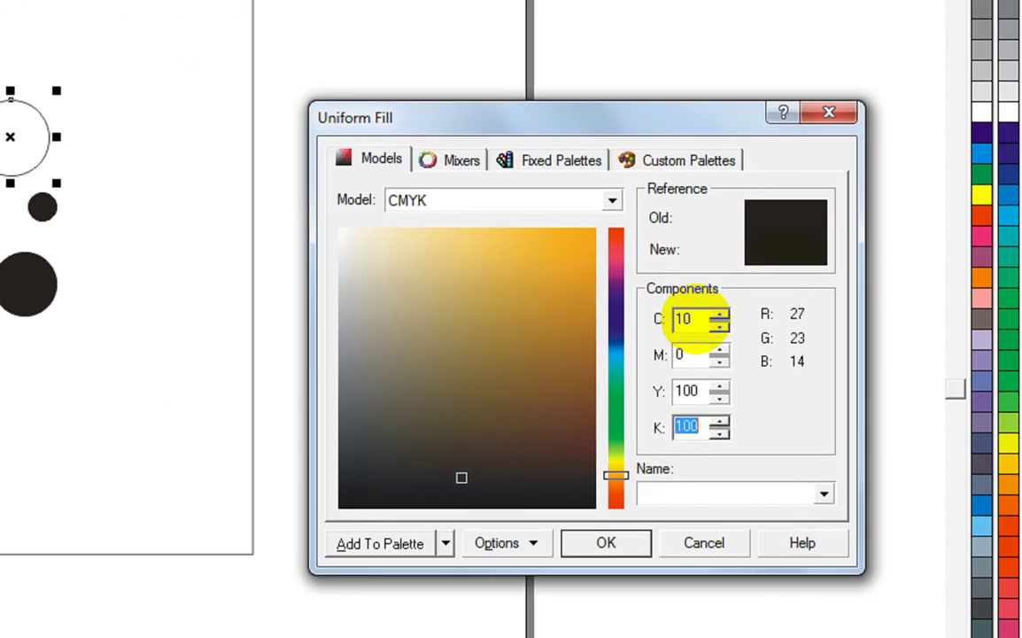
pyautogui.press('Return')
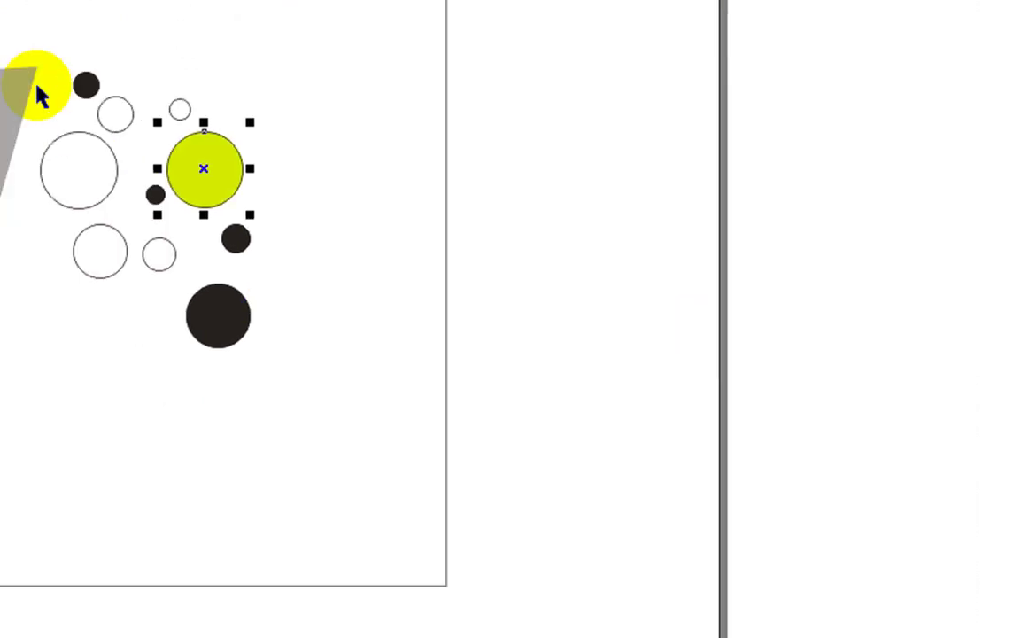
# - Repeat the yellow-green fill on the five remaining outlined circles with Ctrl+R
pyautogui.click(196, 149)
pyautogui.hotkey('ctrl', 'r')
pyautogui.click(174, 209)
pyautogui.hotkey('ctrl', 'r')
pyautogui.click(186, 285)
pyautogui.hotkey('ctrl', 'r')
pyautogui.click(317, 301)
pyautogui.hotkey('ctrl', 'r')
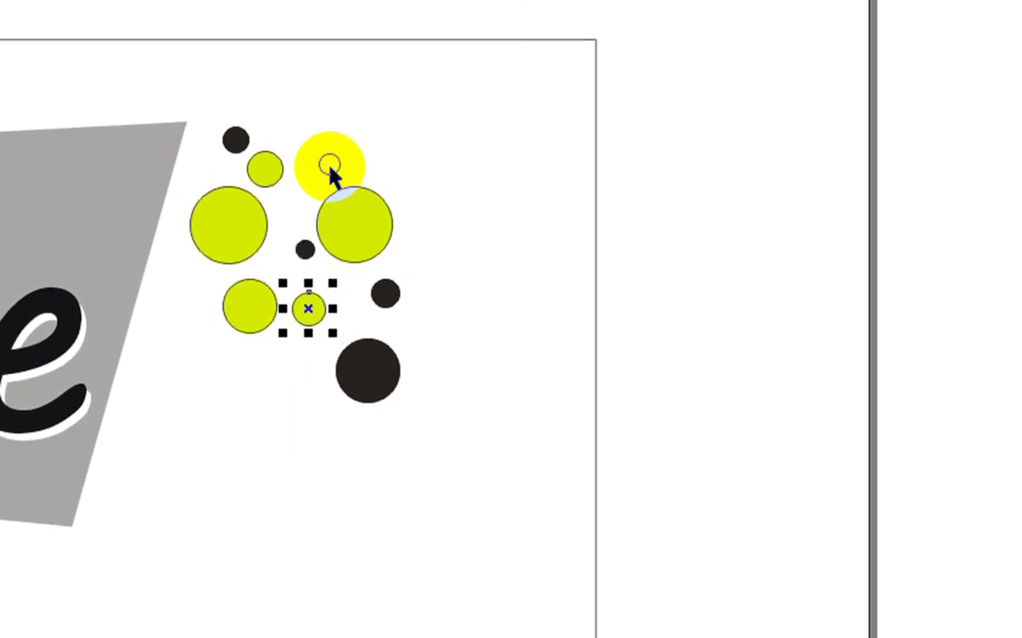
pyautogui.click(329, 164)
pyautogui.hotkey('ctrl', 'r')
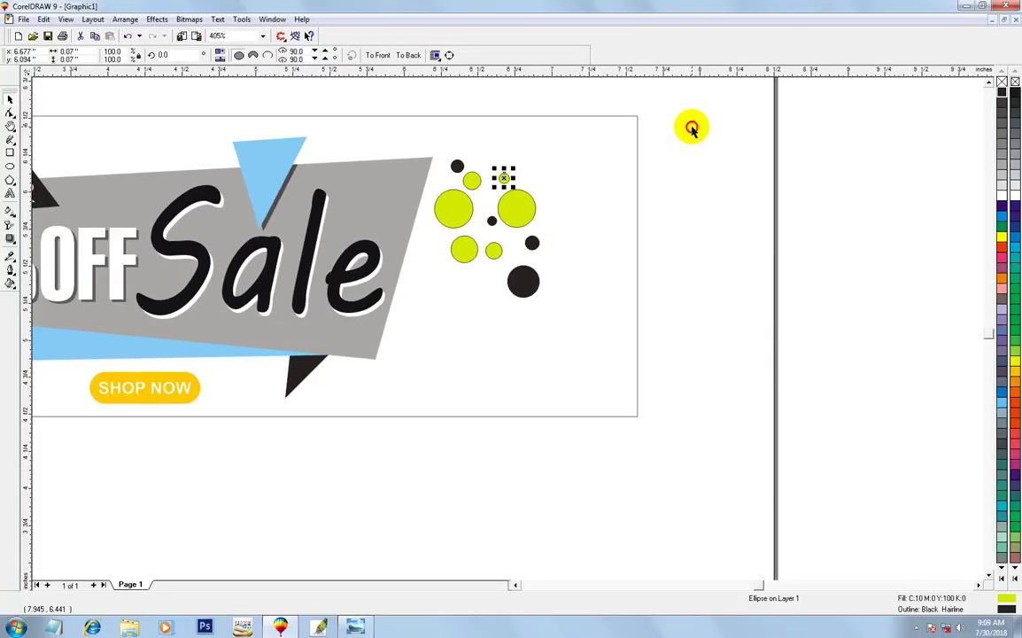
# - Duplicate the ten-circle cluster twice, placing copies below-left and lower right
pyautogui.moveTo(442, 384); pyautogui.dragTo(455, 389)
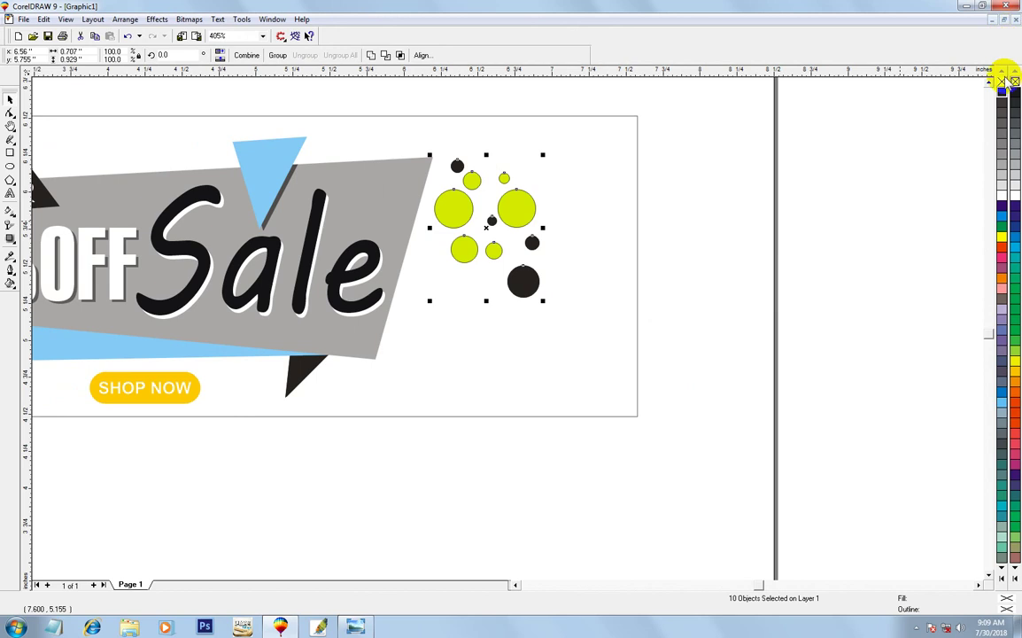
pyautogui.moveTo(486, 221)
pyautogui.mouseDown()
pyautogui.moveTo(463, 337)
pyautogui.moveTo(579, 343)
pyautogui.mouseUp()
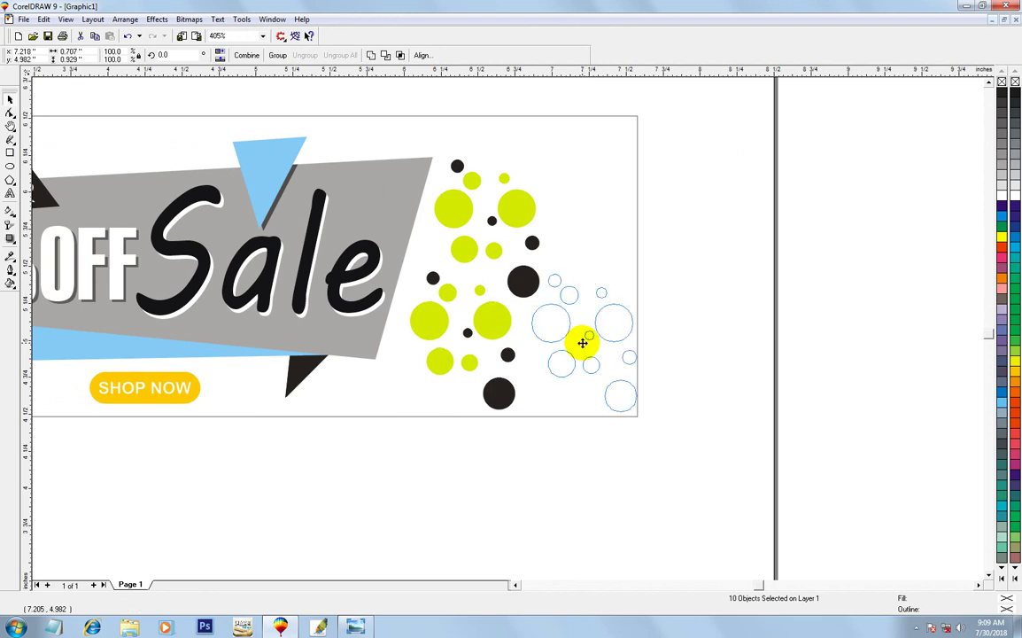
pyautogui.moveTo(582, 343); pyautogui.dragTo(581, 343)
pyautogui.click(707, 506)
# - Group all 30 dots and shrink the group to about 97%
pyautogui.moveTo(755, 535); pyautogui.dragTo(358, 121)
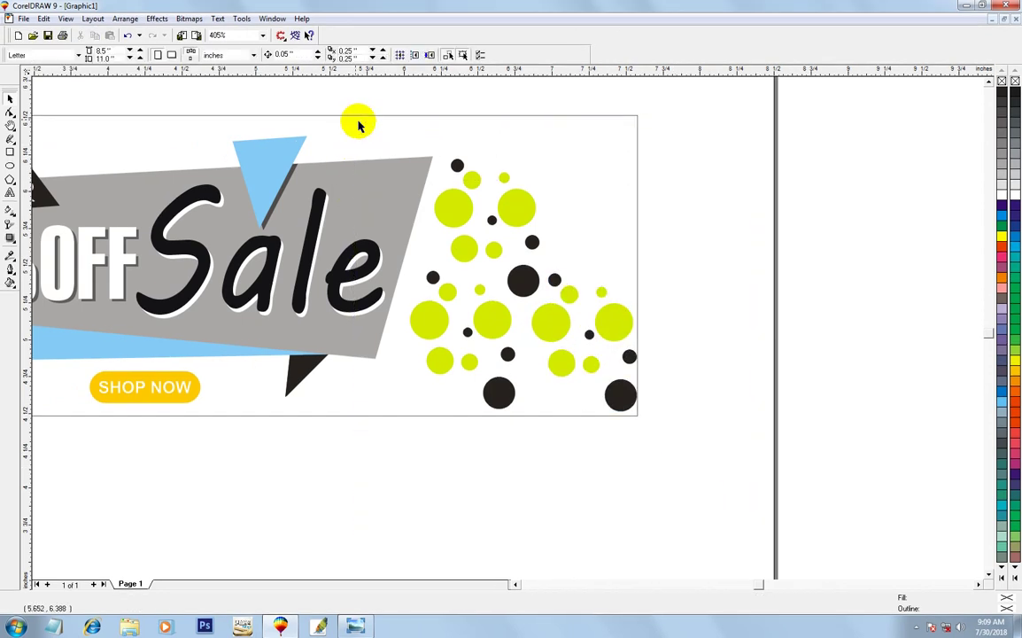
pyautogui.hotkey('ctrl', 'g')
pyautogui.hotkey('ctrl', 'z')
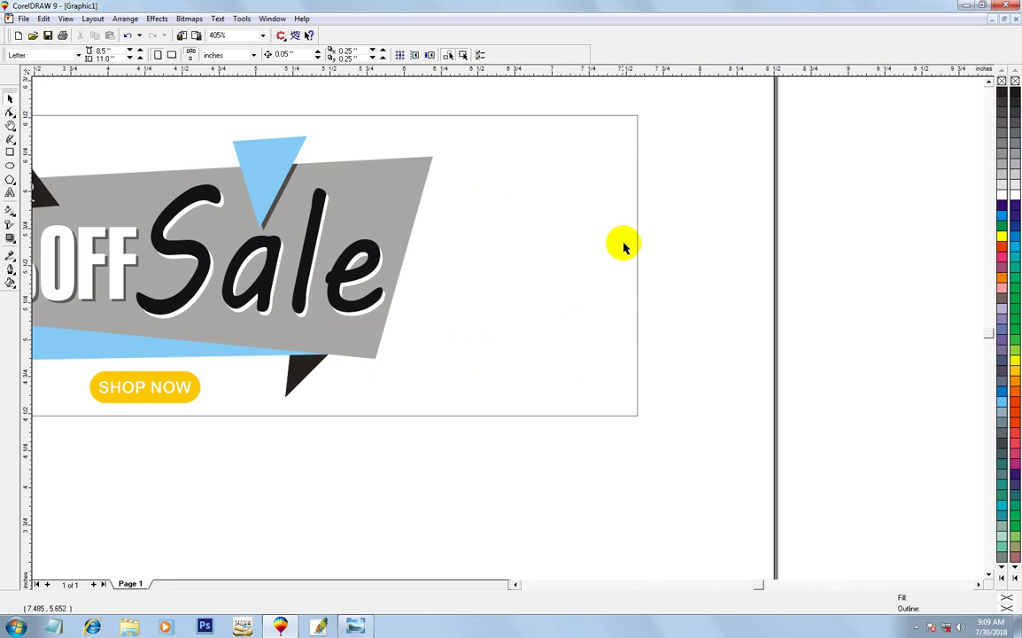
pyautogui.hotkey('ctrl', 'z')
pyautogui.click(611, 296)
pyautogui.moveTo(643, 395); pyautogui.dragTo(640, 394)
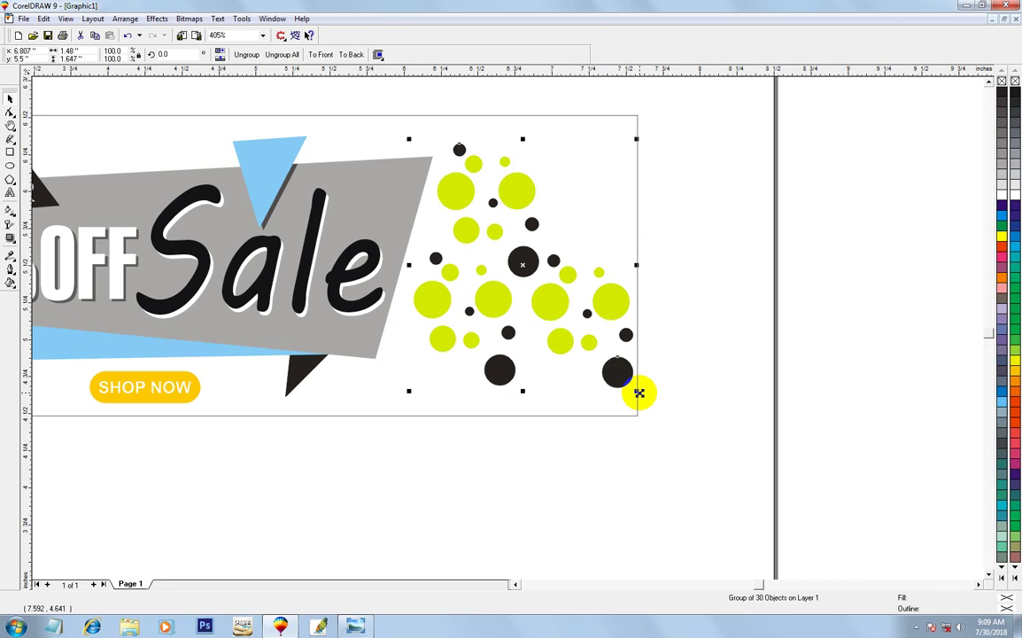
pyautogui.press('F3')
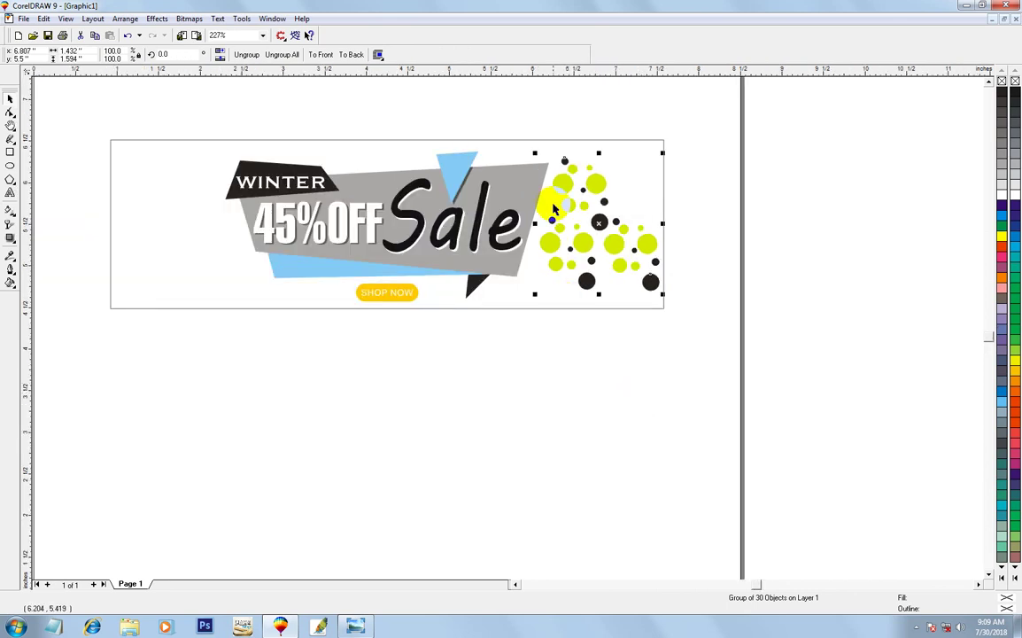
# - Copy the dot group to the banner's left side and group both clusters
pyautogui.moveTo(599, 223); pyautogui.dragTo(201, 227)
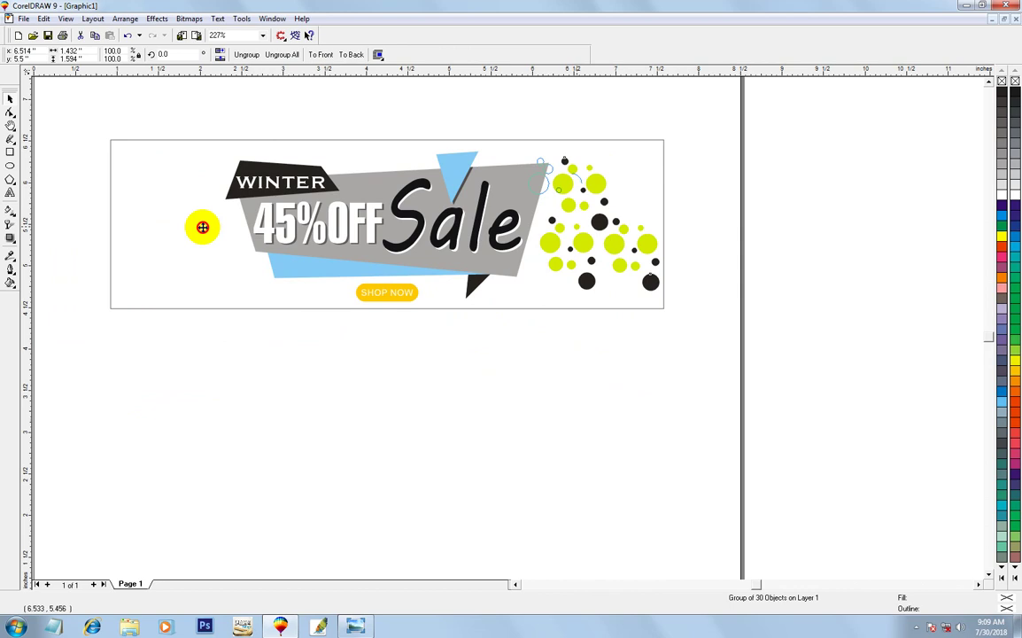
pyautogui.moveTo(580, 226); pyautogui.dragTo(201, 225)
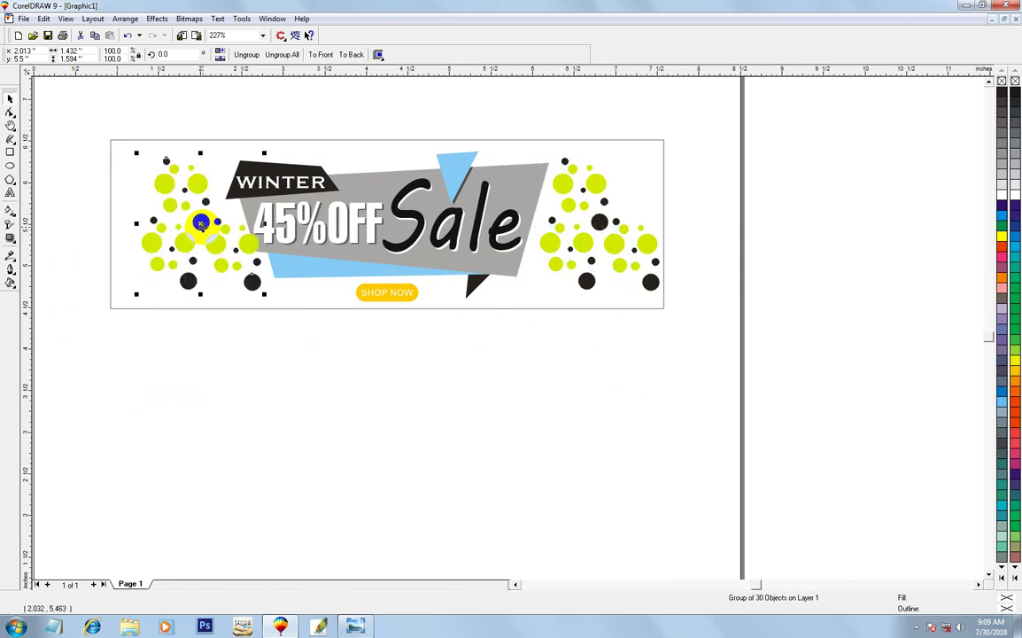
pyautogui.moveTo(201, 224); pyautogui.dragTo(184, 222)
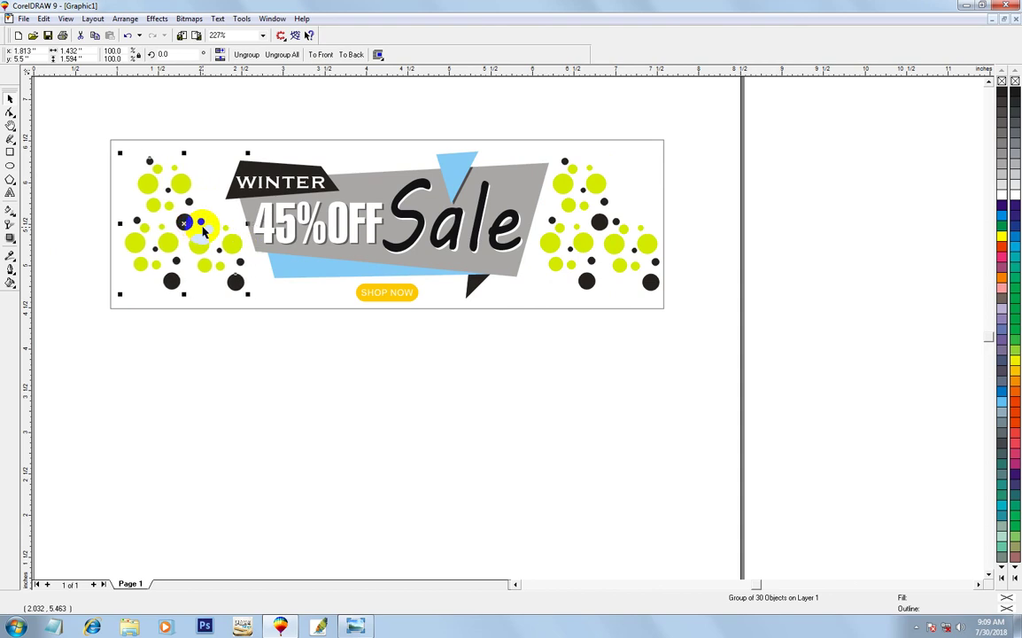
pyautogui.keyDown('shift'); pyautogui.click(646, 243); pyautogui.keyUp('shift')
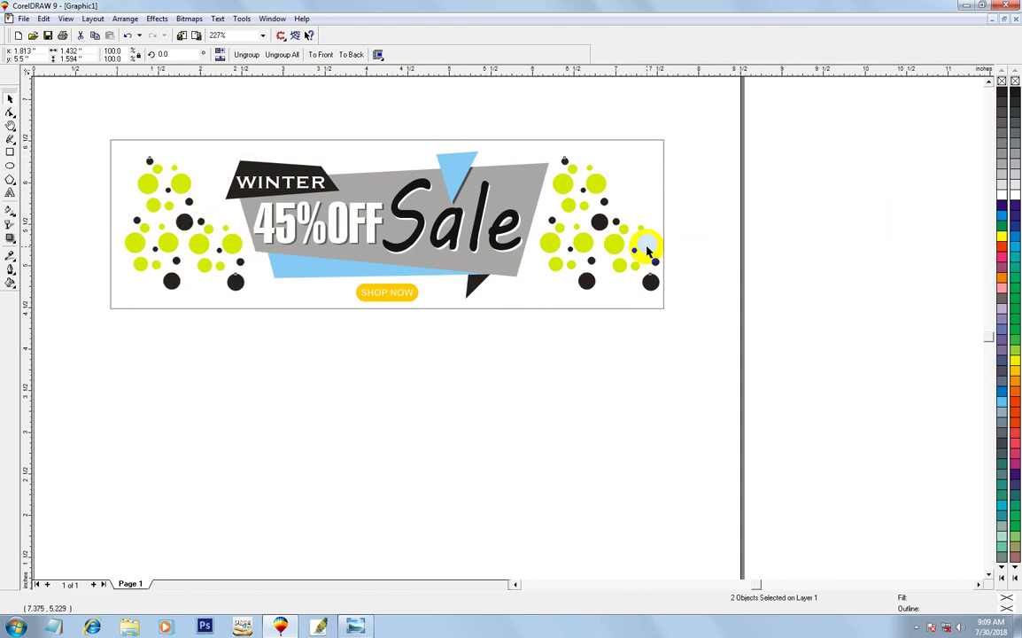
pyautogui.hotkey('ctrl', 'g')
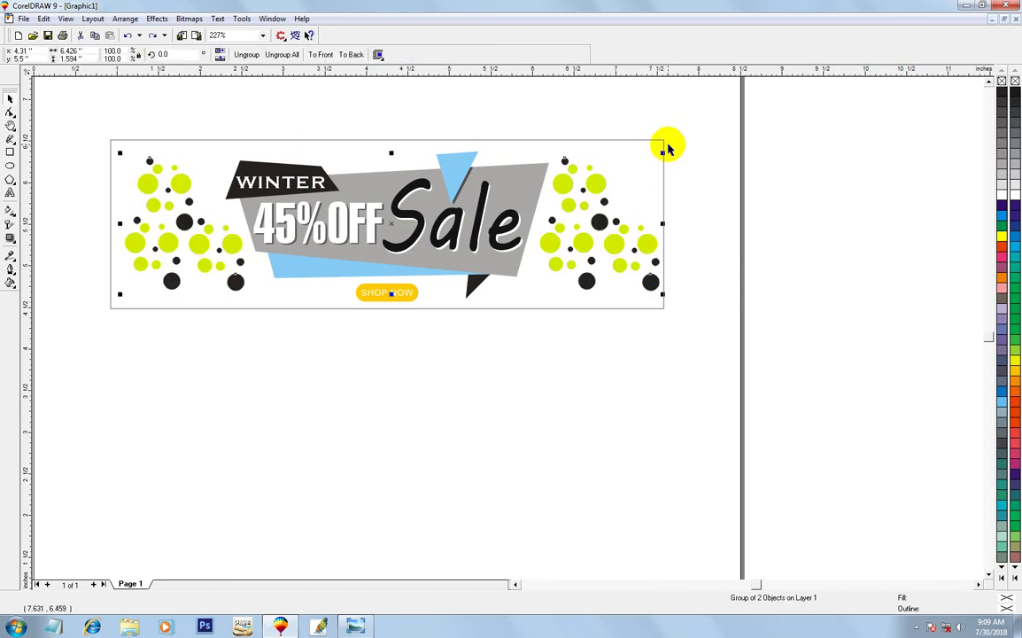
# - Centre the dot clusters horizontally on the background and group all 11 banner objects
pyautogui.keyDown('shift'); pyautogui.click(641, 146); pyautogui.keyUp('shift')
pyautogui.press('c')
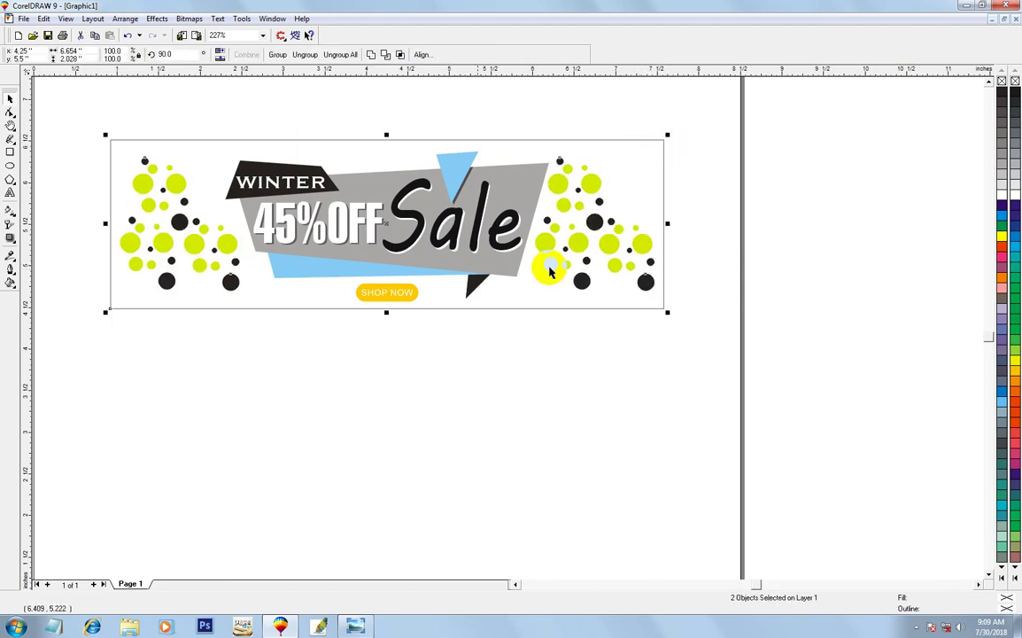
pyautogui.hotkey('ctrl', 'a')
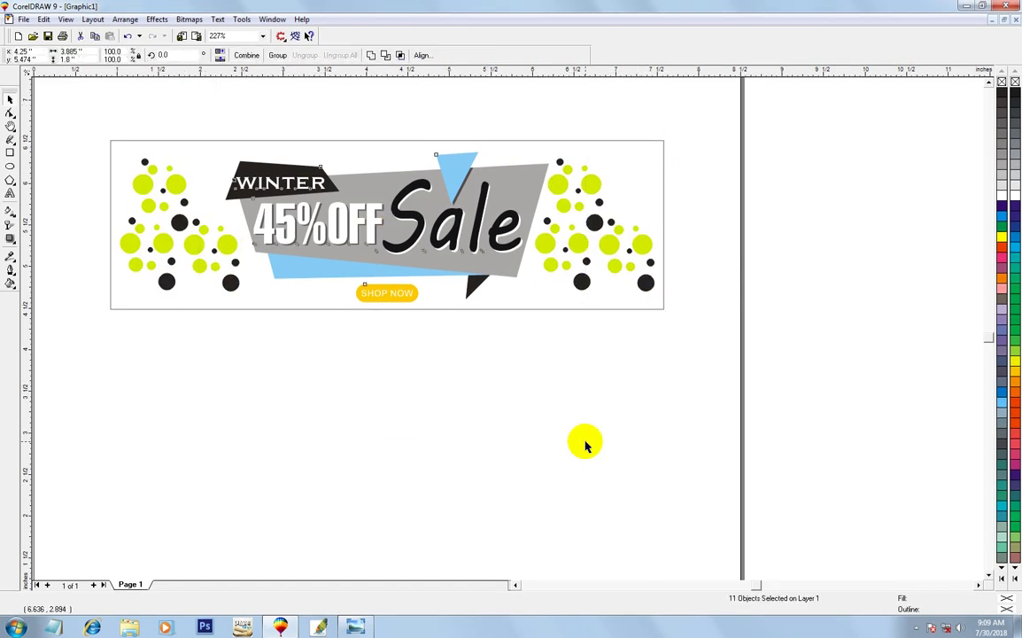
pyautogui.hotkey('ctrl', 'g')
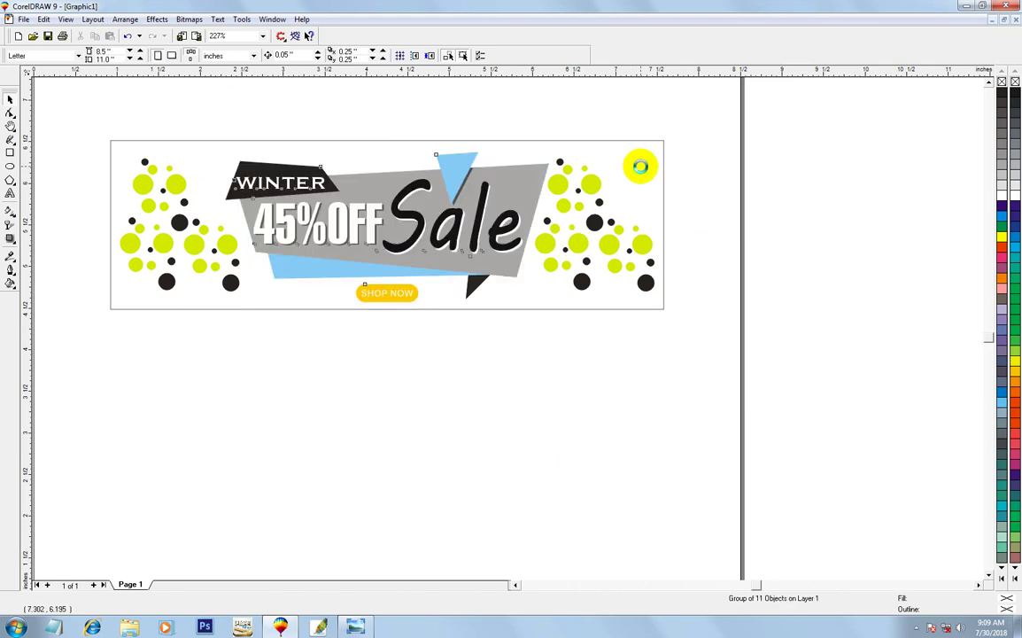
pyautogui.keyDown('shift'); pyautogui.click(639, 165); pyautogui.keyUp('shift')
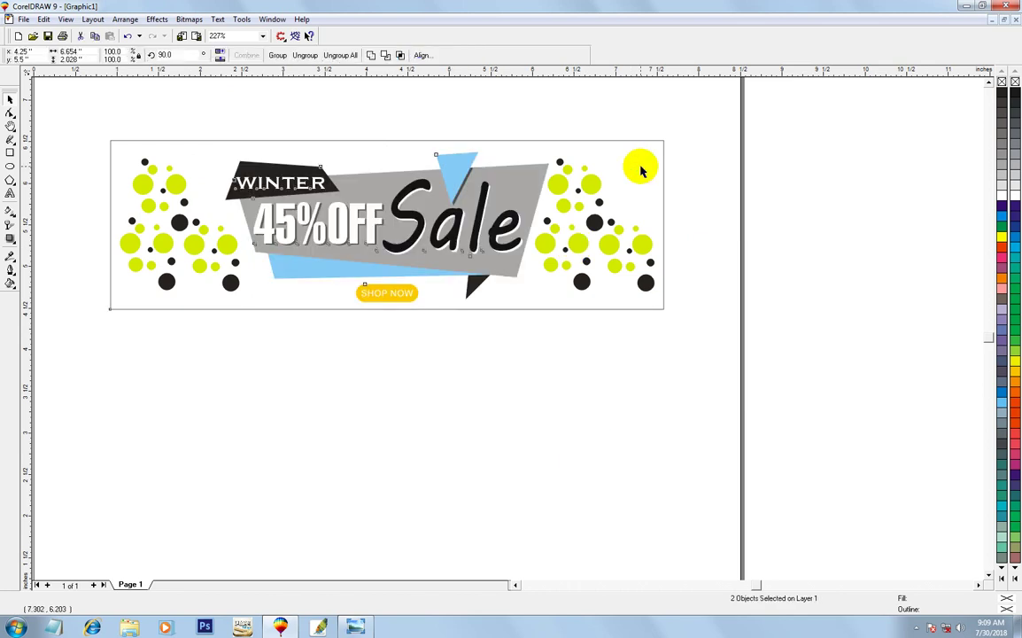
pyautogui.click(418, 370)
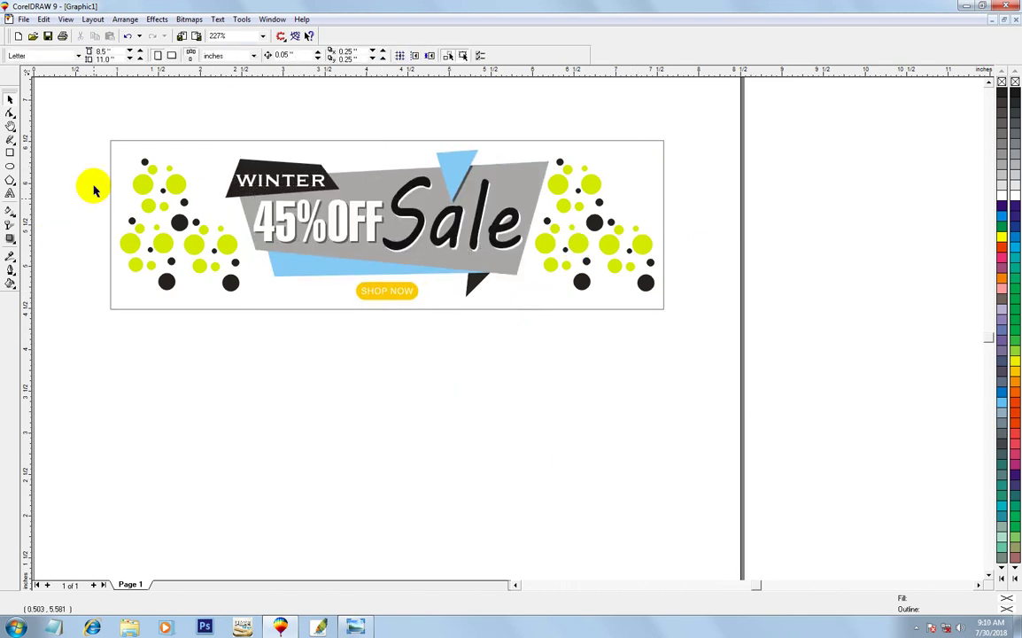
# - Zoom in to fit the whole banner in the window
pyautogui.click(123, 150)
pyautogui.click(80, 130)
pyautogui.press('F2')
pyautogui.moveTo(109, 129); pyautogui.dragTo(671, 317)
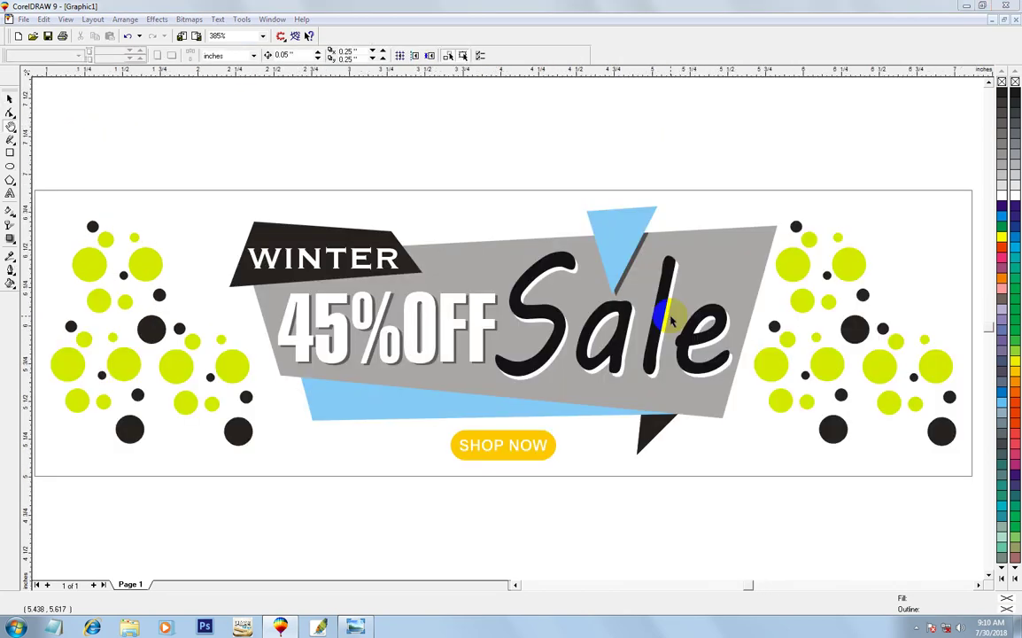
# - Preview the banner full screen, then bring up the reference thumbnails in Windows Photo Viewer
pyautogui.press('F9')
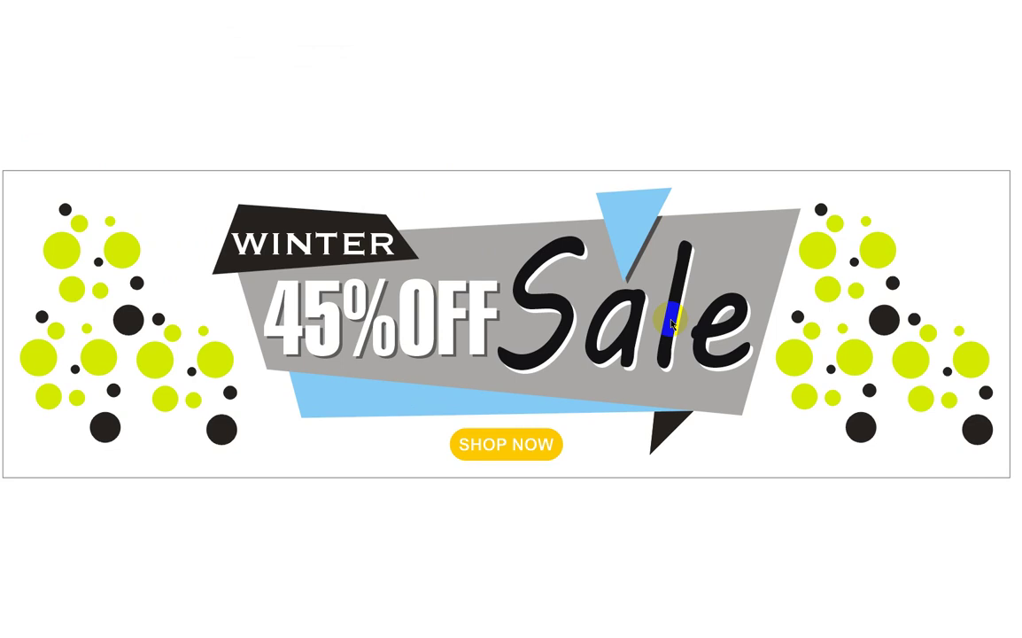
pyautogui.click(672, 324)
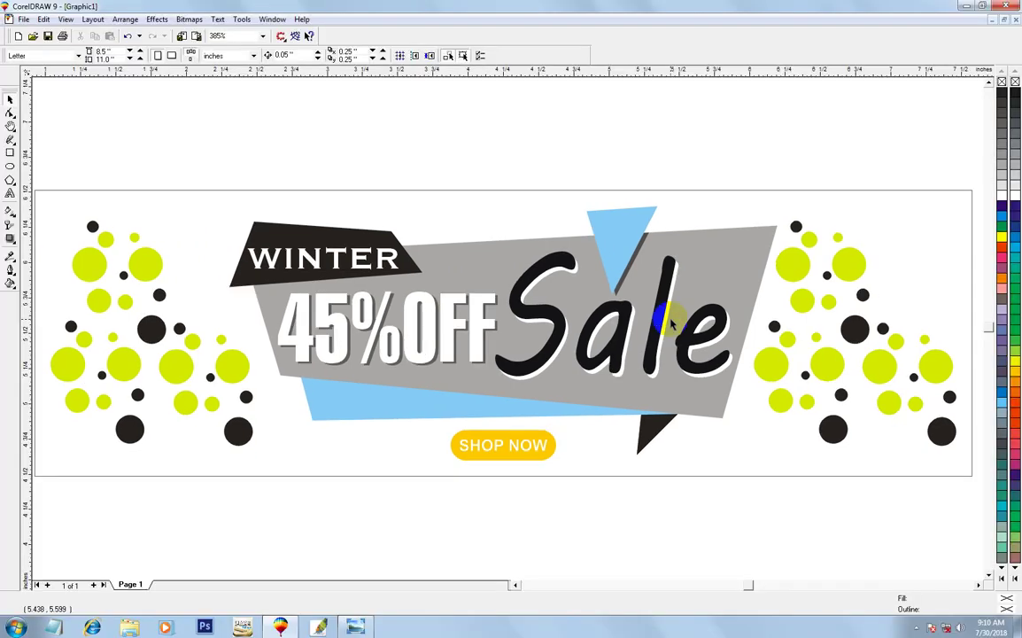
pyautogui.click(355, 623)
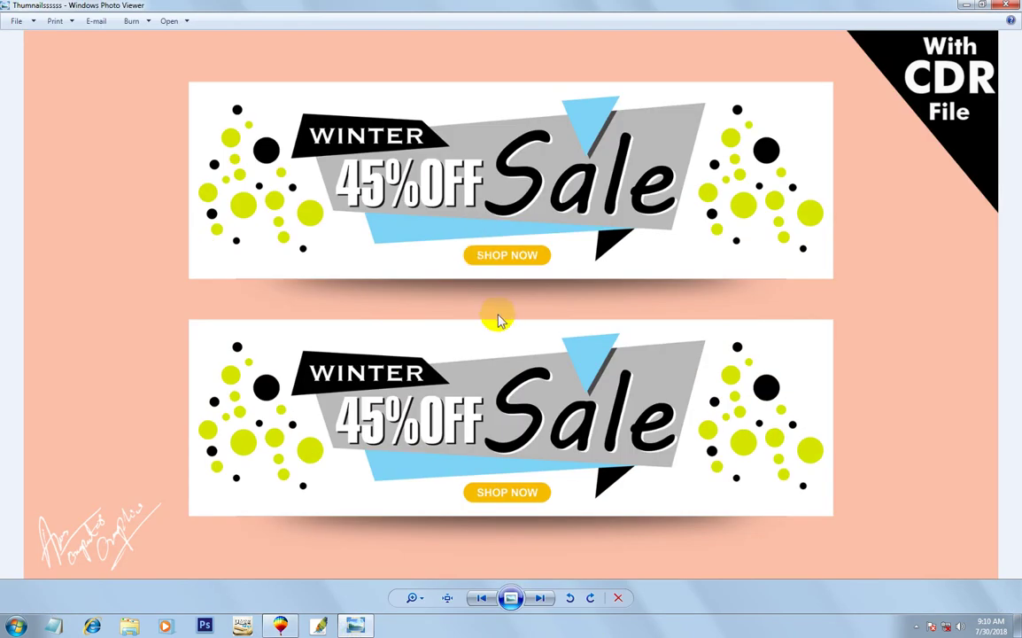
# - Play the two Winter Sale reference banners as a full-screen slideshow
pyautogui.click(509, 599)
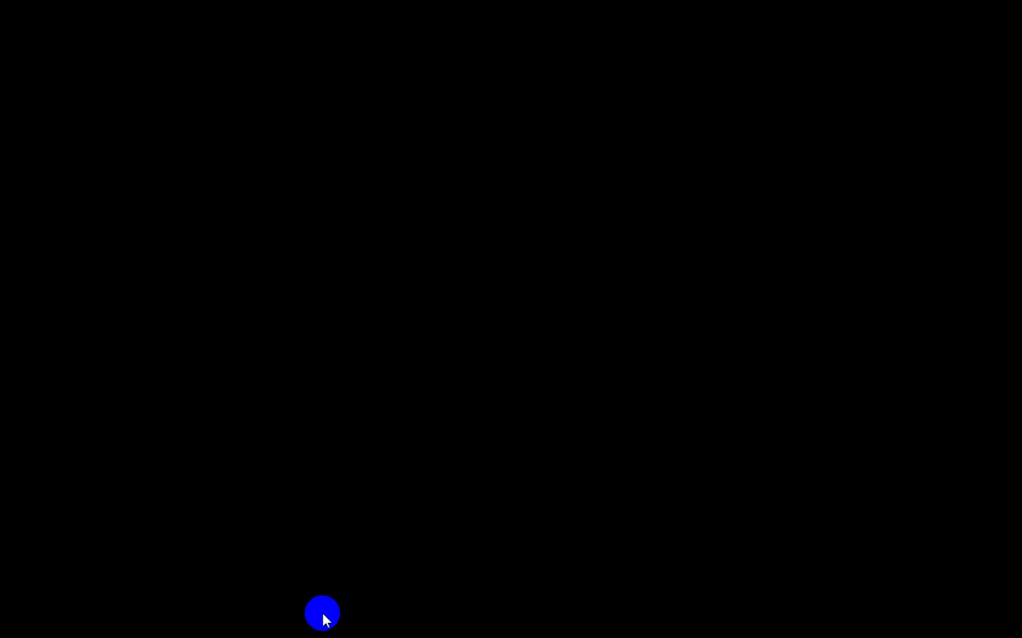